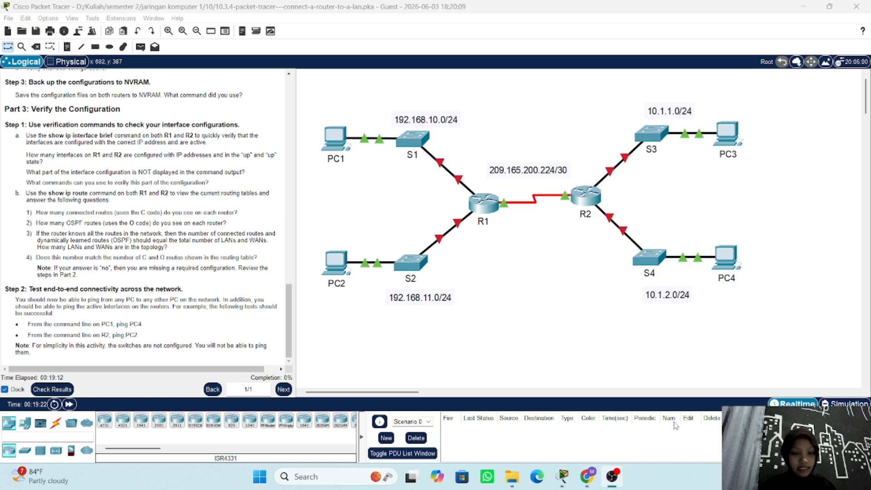
Step: Review the activity instructions from the addressing table through the objectives to the Part 1 questions about R1's interfaces
click(555, 381)
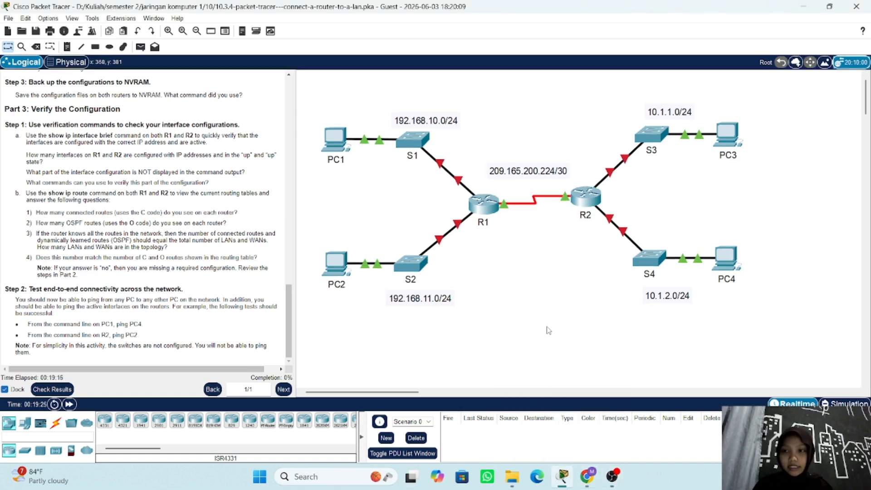
scroll(226, 243, up, 15)
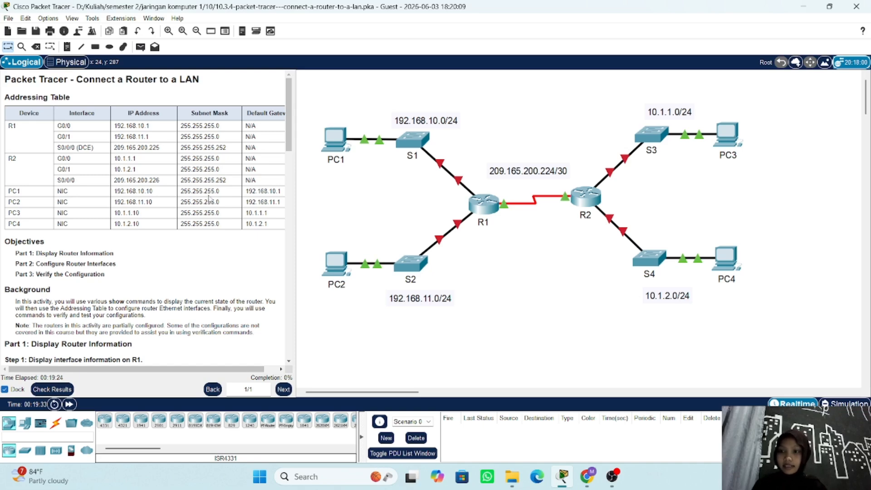
scroll(190, 148, right, 1)
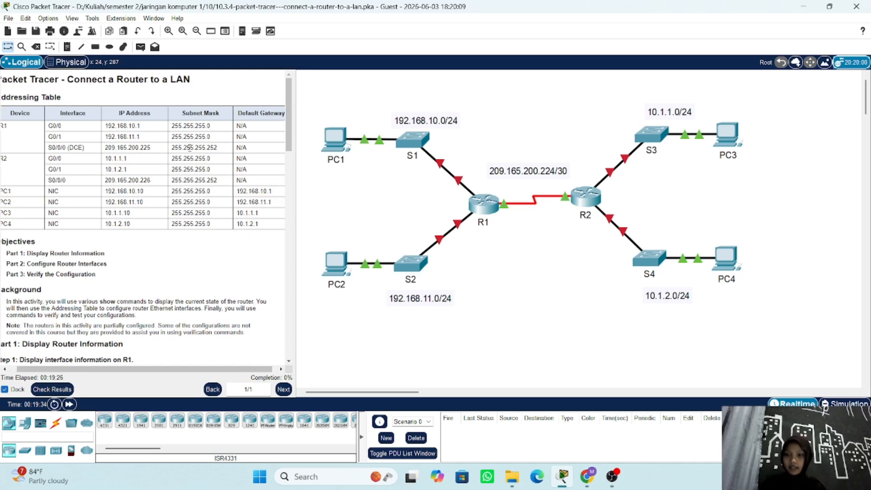
scroll(166, 209, down, 2)
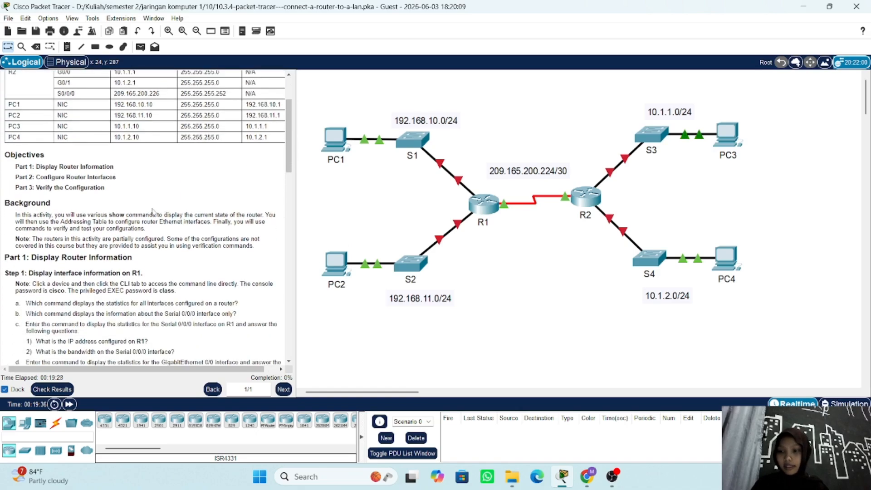
scroll(166, 209, down, 2)
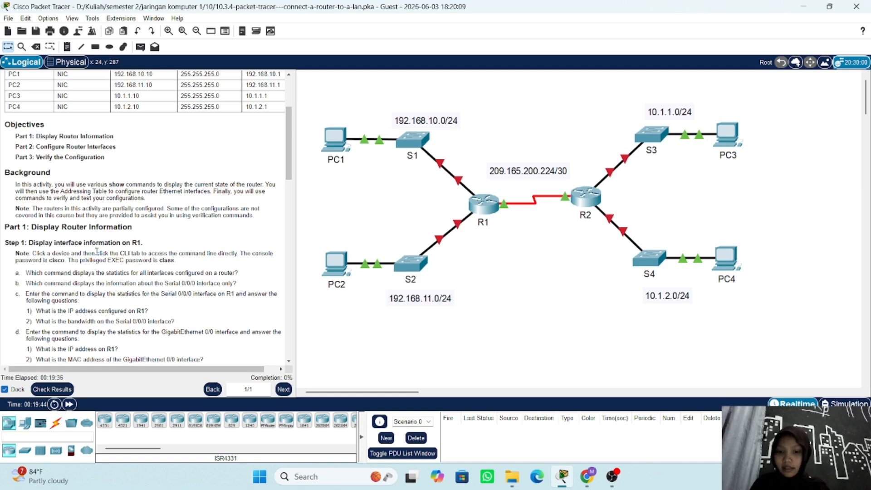
scroll(24, 260, down, 1)
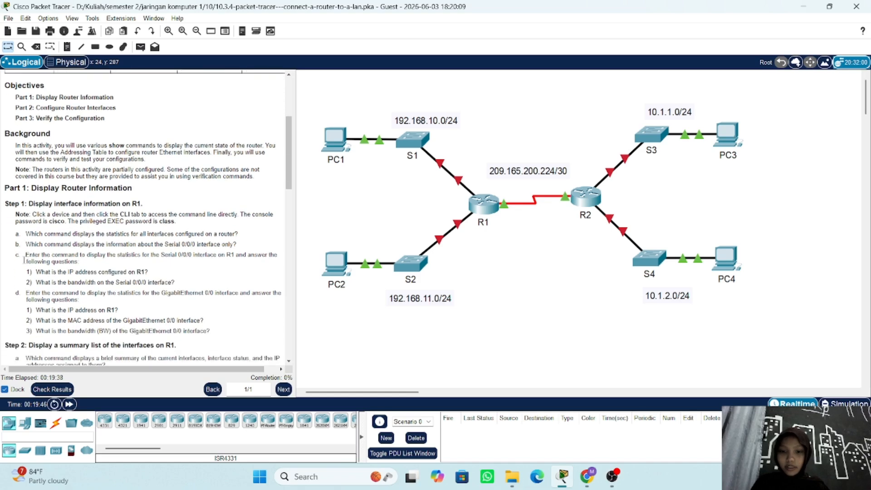
scroll(24, 260, down, 1)
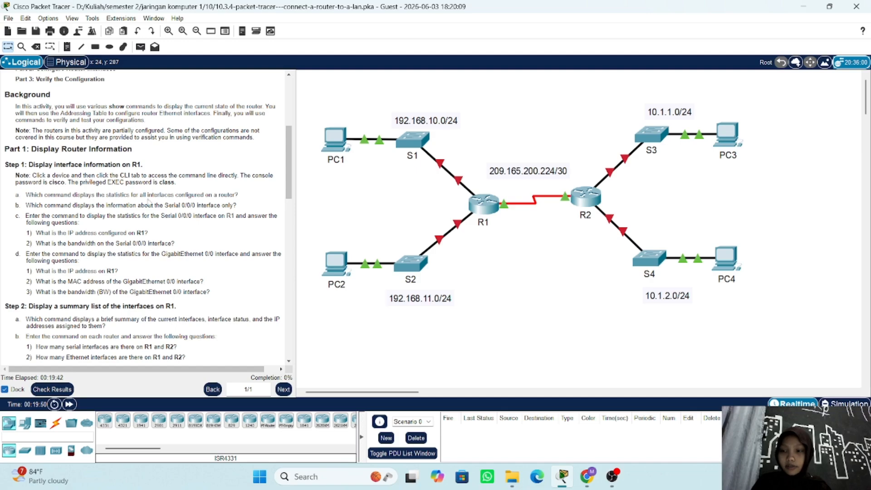
scroll(146, 209, down, 1)
scroll(189, 179, down, 1)
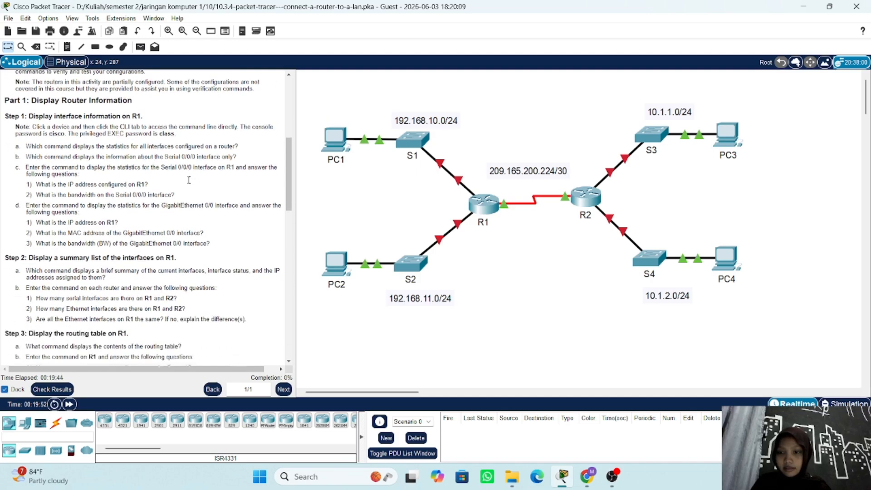
Step: Open router R1's command line, log in with the console password, and enter privileged EXEC mode with the enable password
click(484, 205)
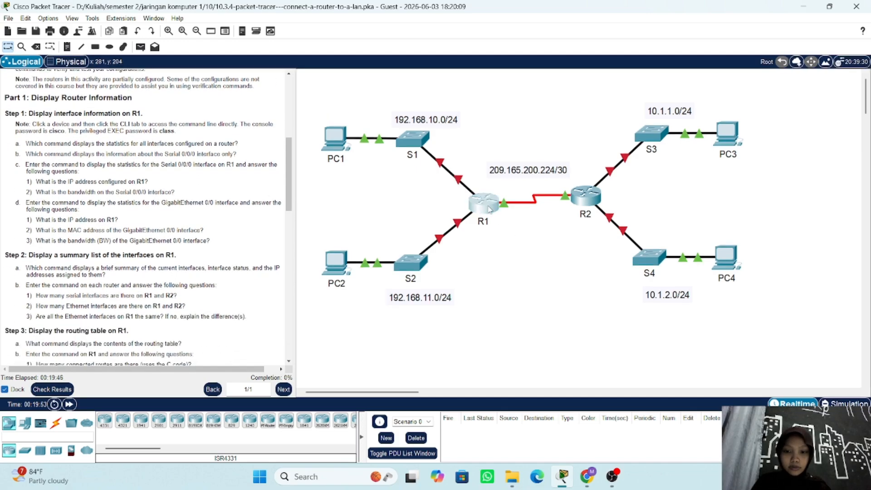
click(381, 88)
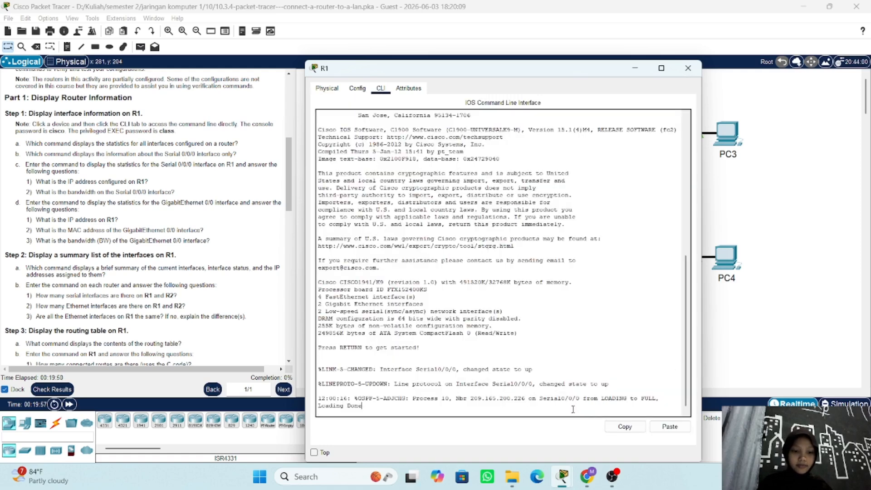
key(Return)
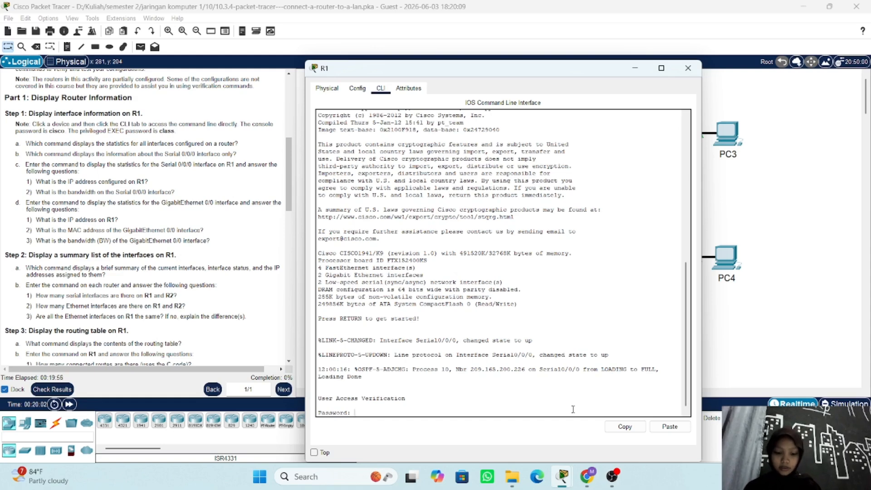
key(Return)
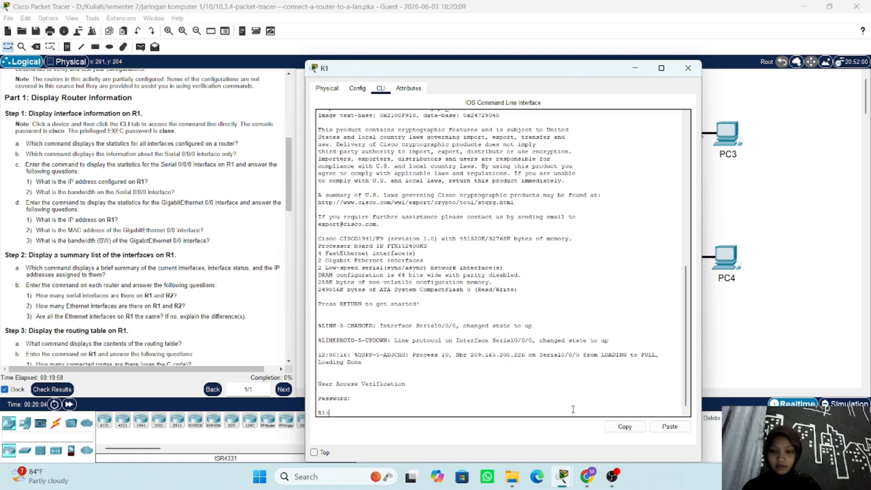
text(en)
key(Tab)
key(Return)
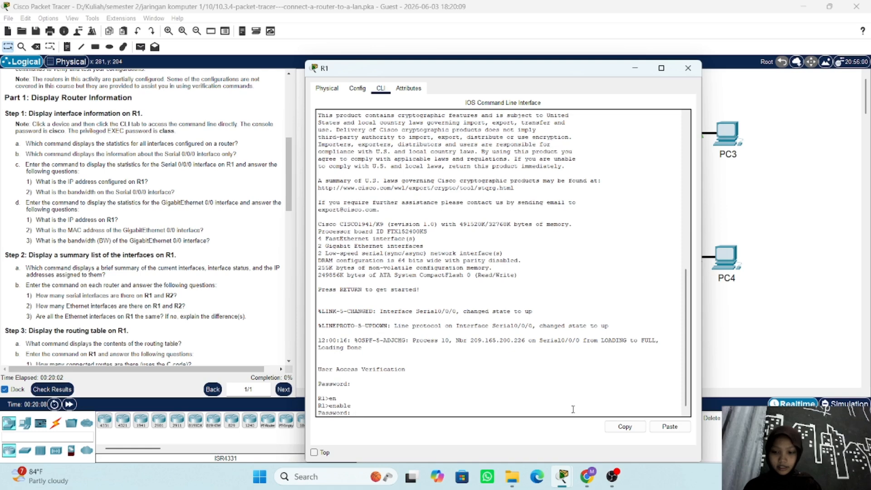
key(Return)
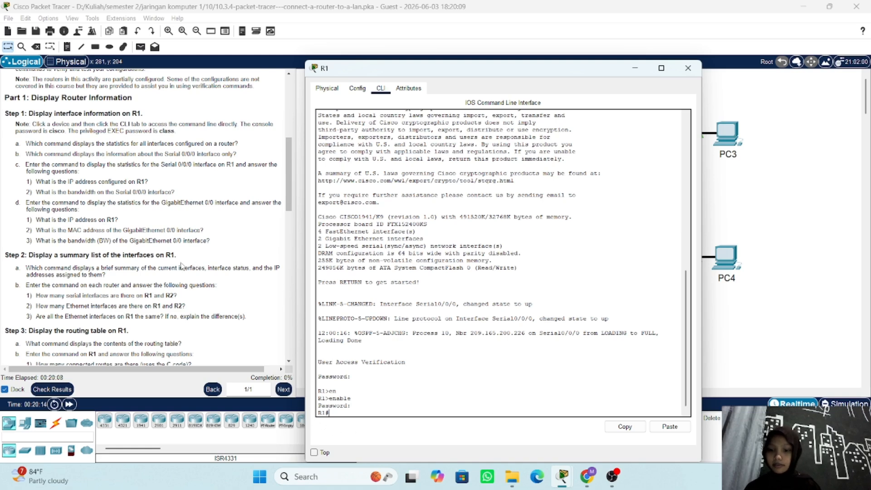
Step: Display the statistics for all interfaces on R1 with show interfaces, and quit the paged output
scroll(196, 265, down, 1)
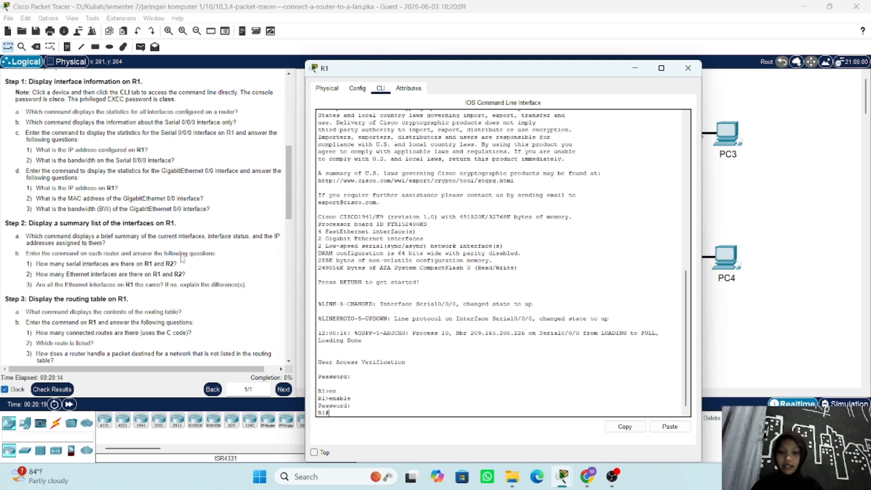
click(375, 386)
text(show i)
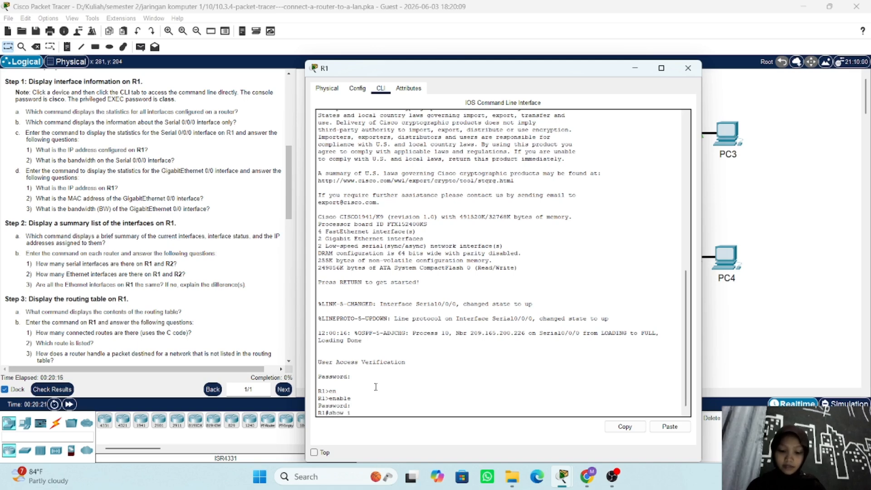
text(nter)
key(Tab)
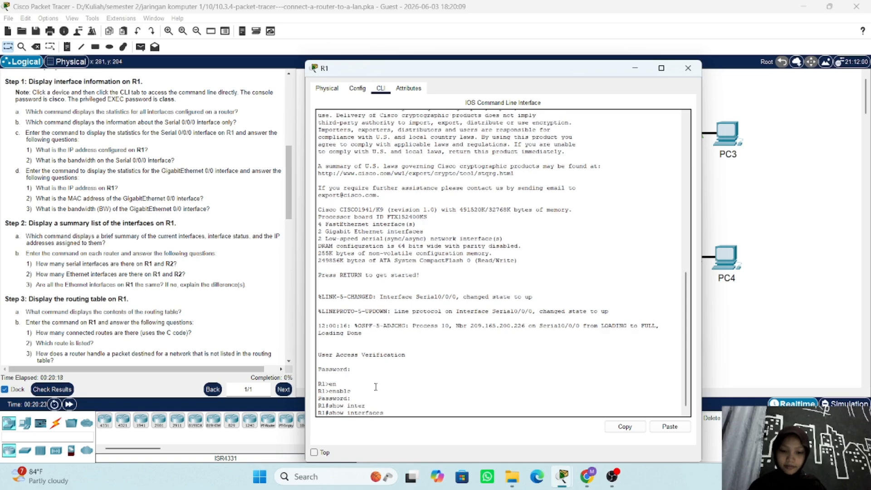
key(Return)
key(Return)
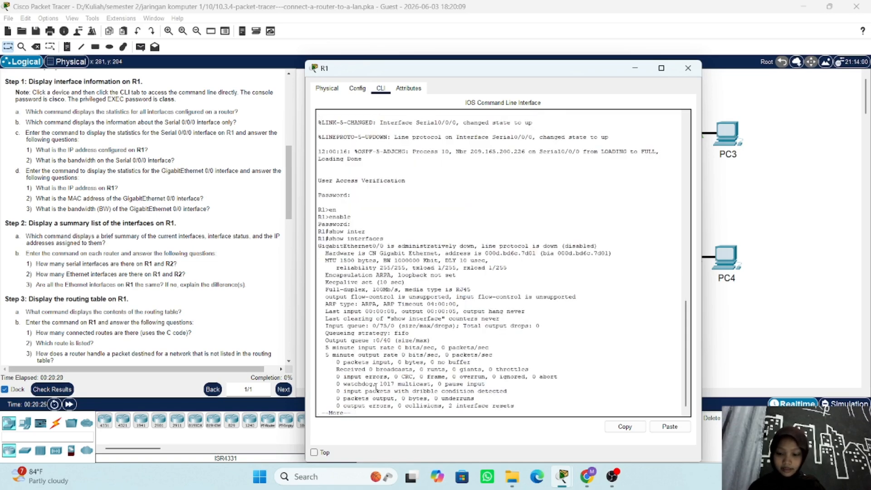
key(q)
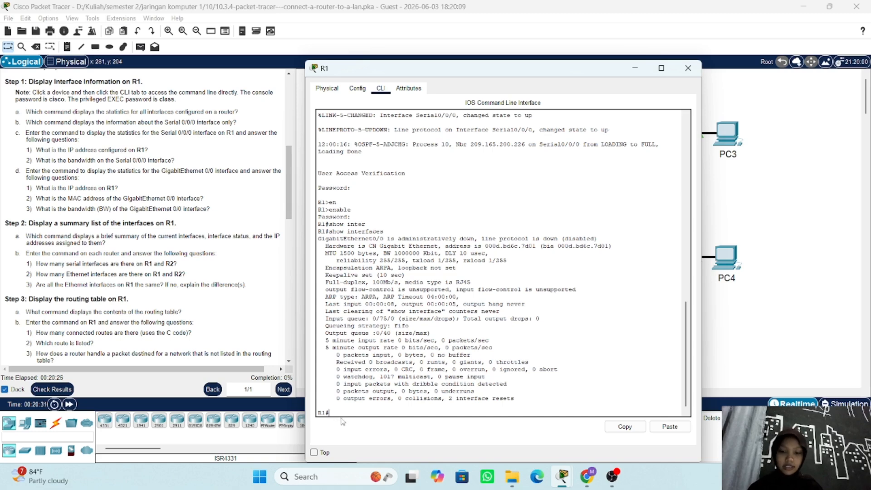
Step: Display the statistics for only the Serial 0/0/0 interface on R1 with show interfaces serial 0/0/0
text(sho)
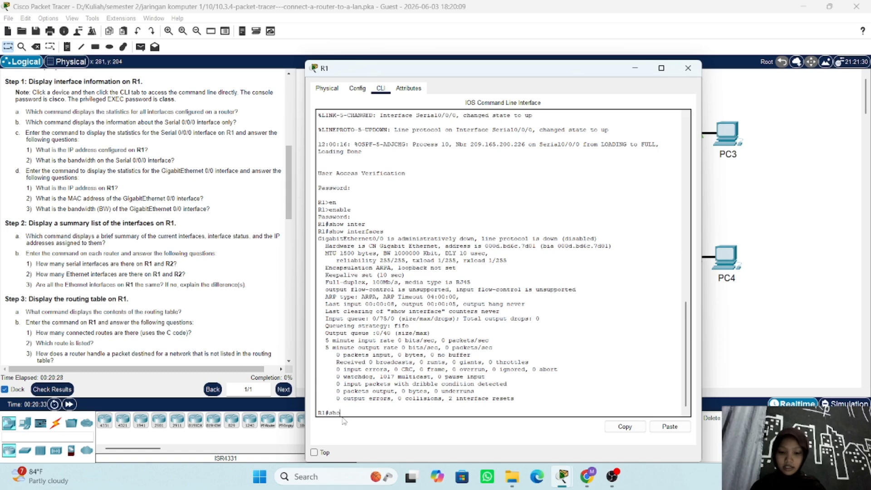
key(Tab)
text(in)
key(Tab)
text(ser)
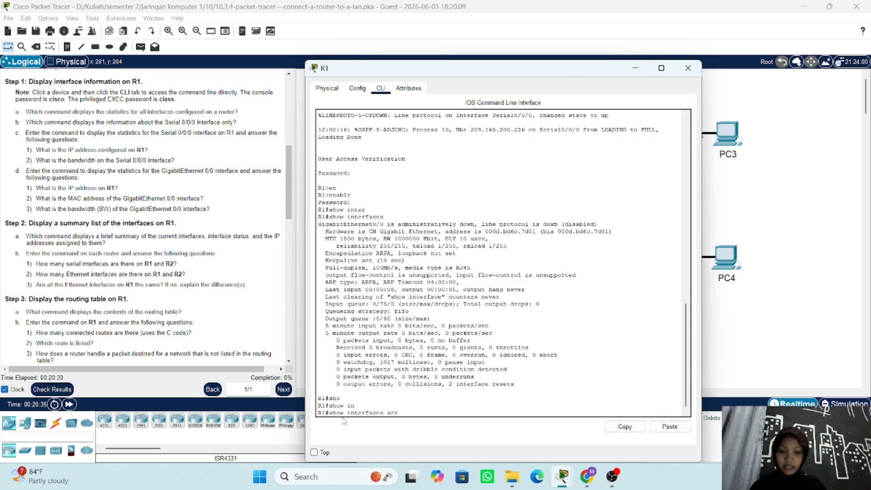
key(Tab)
text(0/)
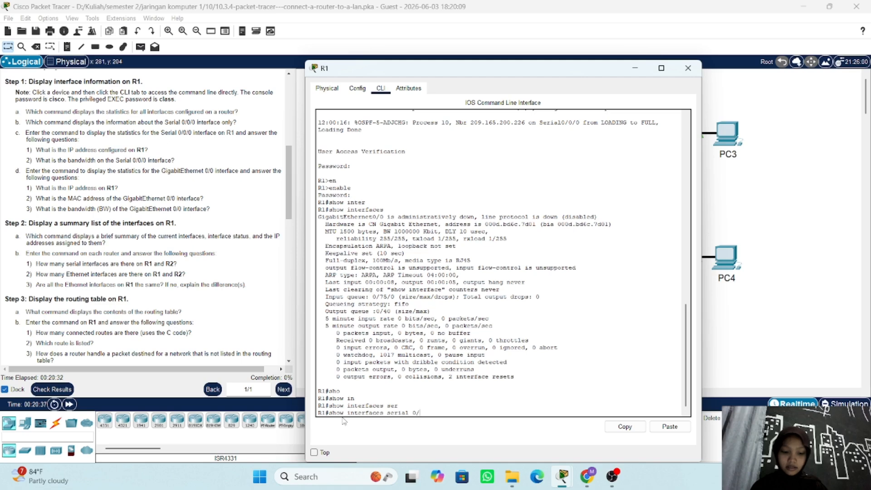
key(Tab)
text(0/0)
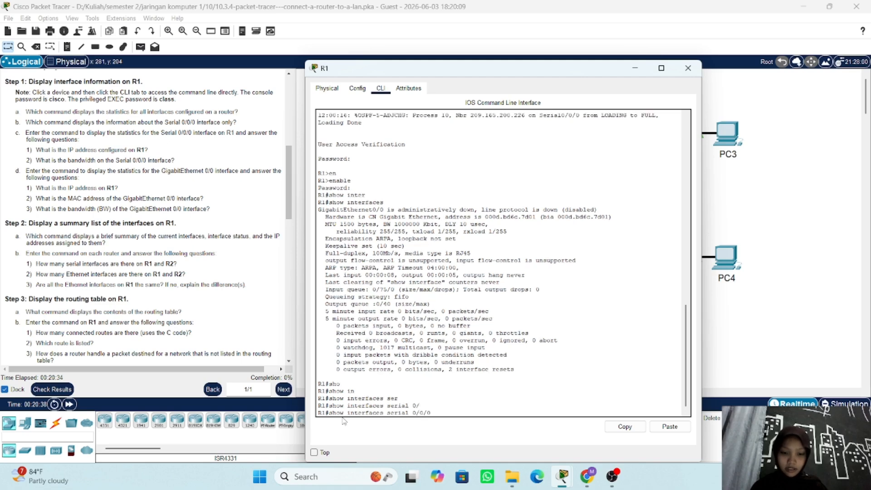
key(Return)
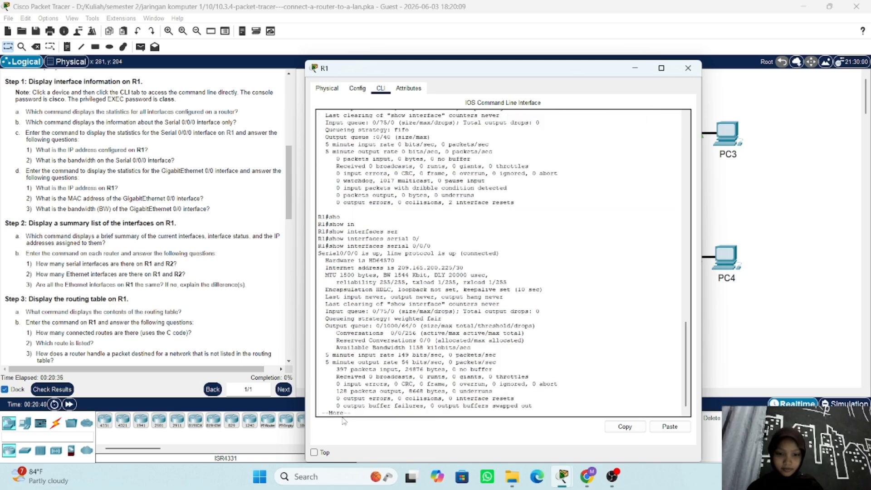
key(Return)
key(Return)
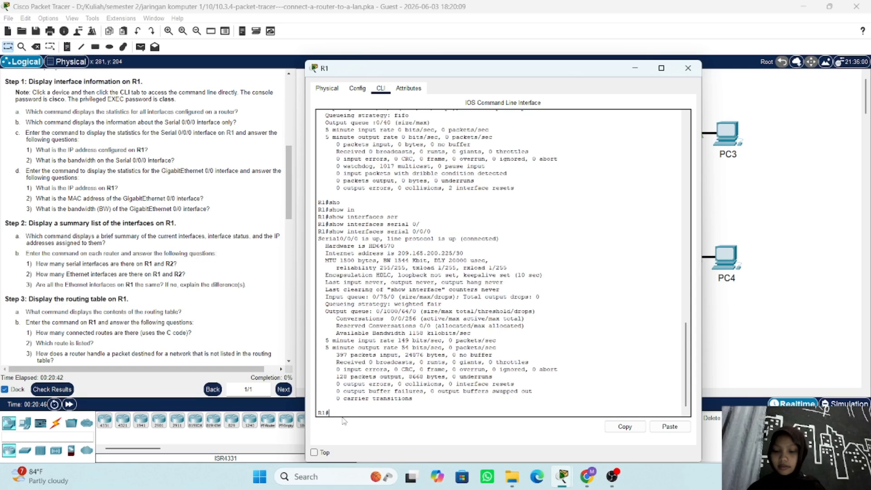
Step: Rerun show interfaces serial 0/0/0 on R1, page to the end of the output, and highlight the interface's Internet address
scroll(241, 310, down, 1)
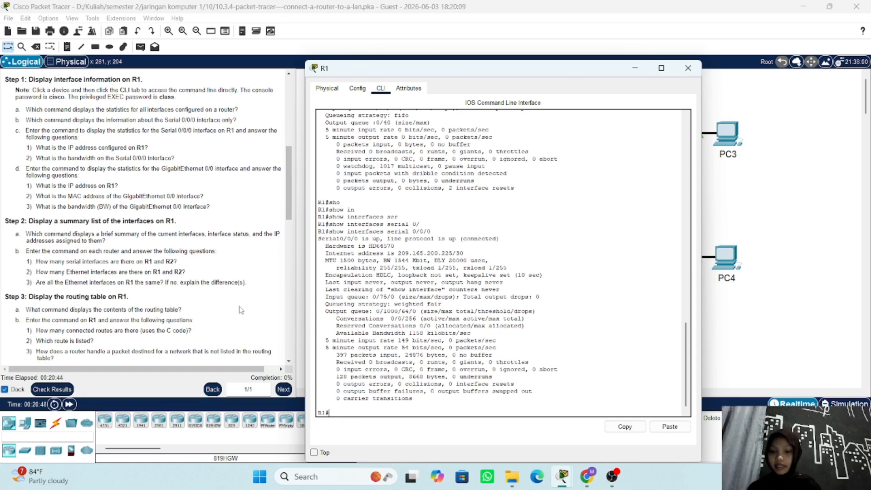
scroll(241, 310, down, 1)
scroll(225, 272, down, 1)
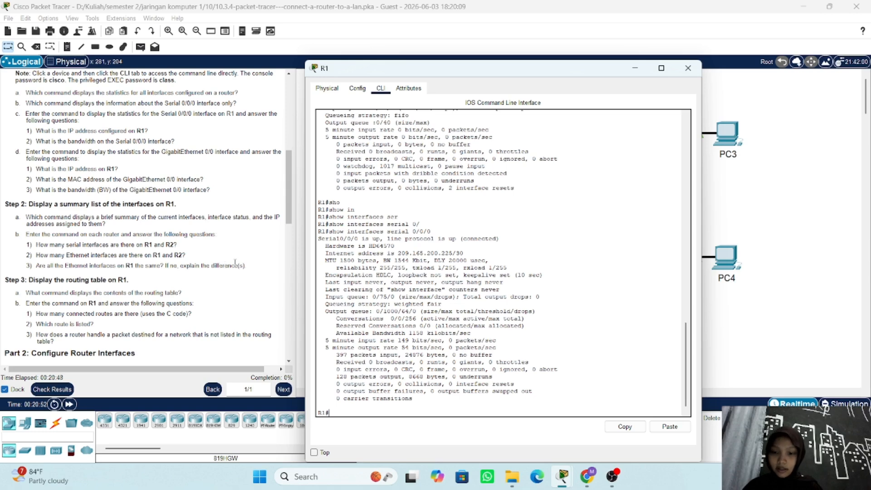
scroll(162, 253, down, 1)
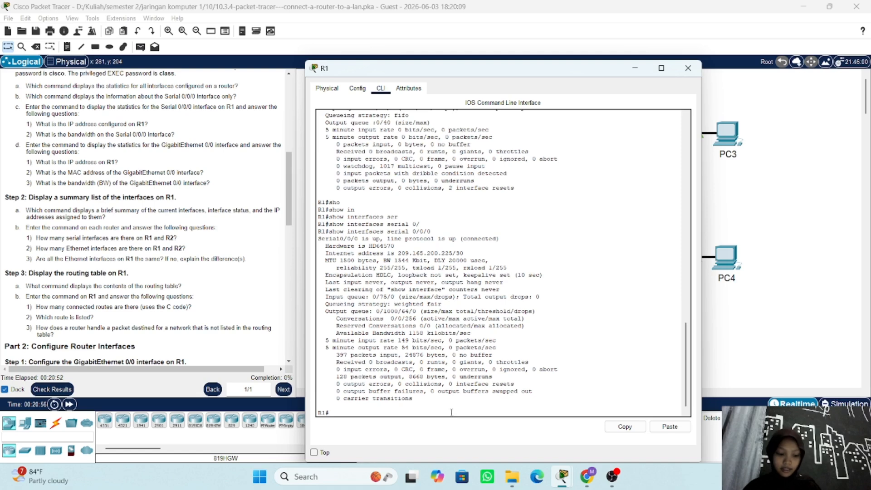
key(Up)
key(Return)
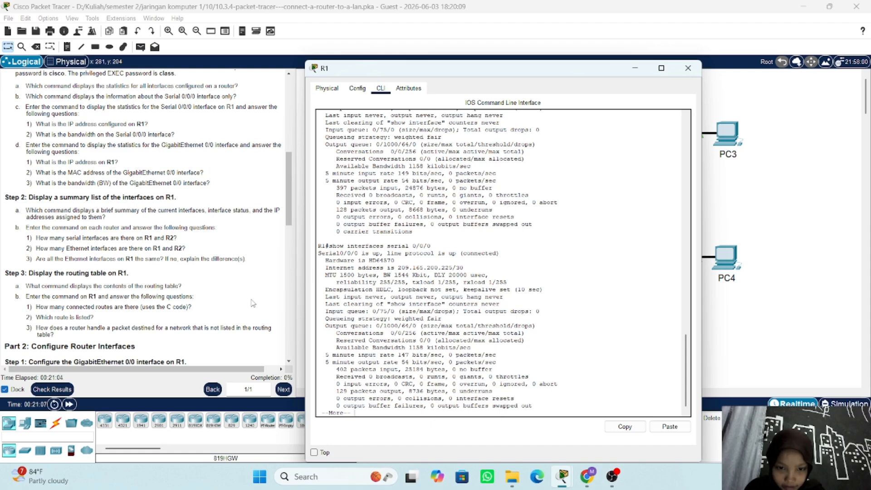
key(Return)
key(Return)
key(Return)
key(Return)
key(Return)
key(Return)
key(Return)
key(Return)
key(Return)
key(Return)
key(Return)
key(Return)
key(Return)
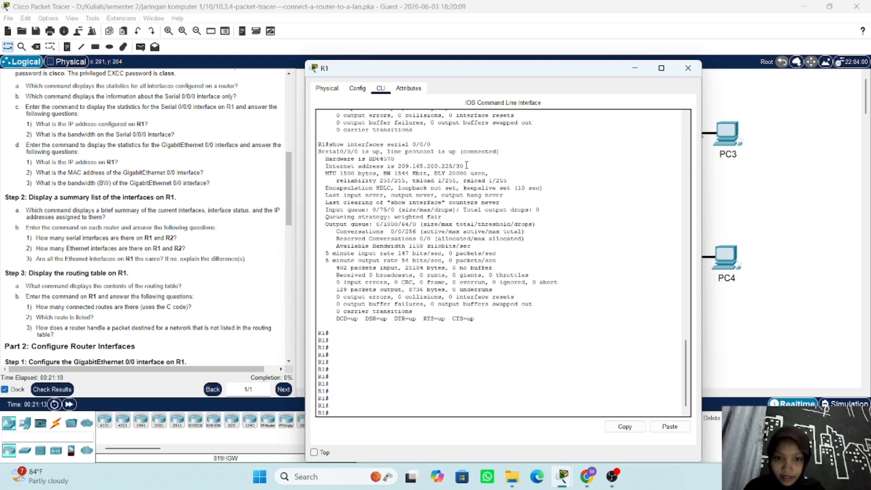
drag(467, 166, 399, 166)
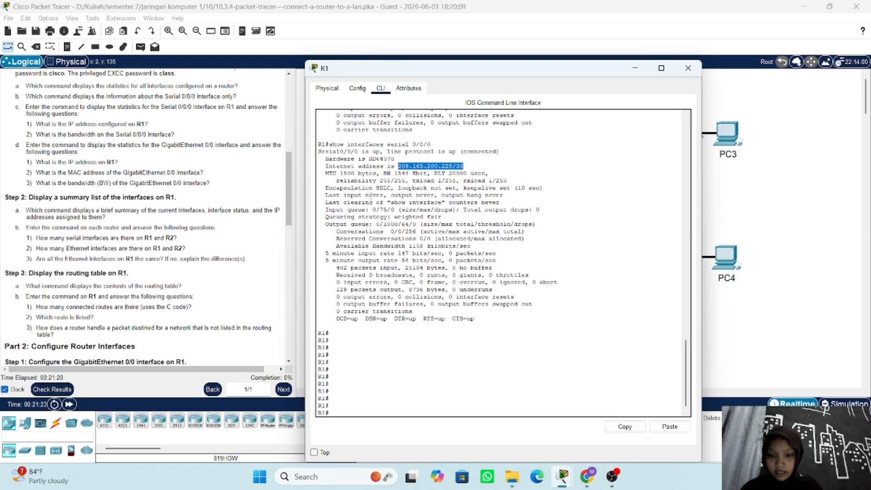
click(370, 196)
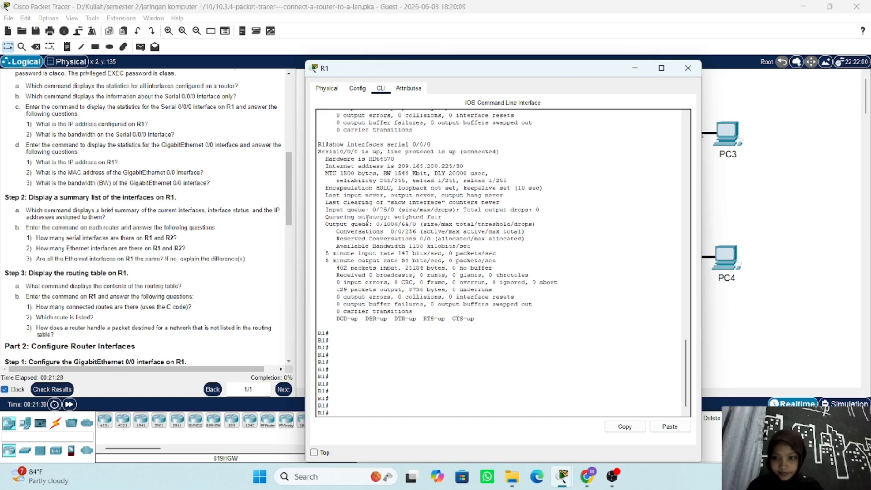
Step: Display the statistics for only the GigabitEthernet 0/0 interface on R1 with show interfaces gigabitEthernet 0/0
scroll(39, 171, down, 1)
scroll(39, 172, down, 2)
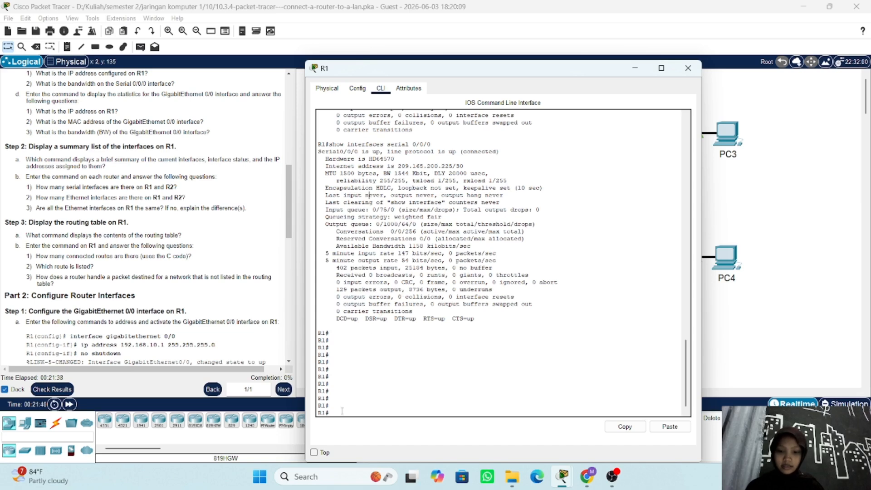
text(sho)
key(Tab)
text(i)
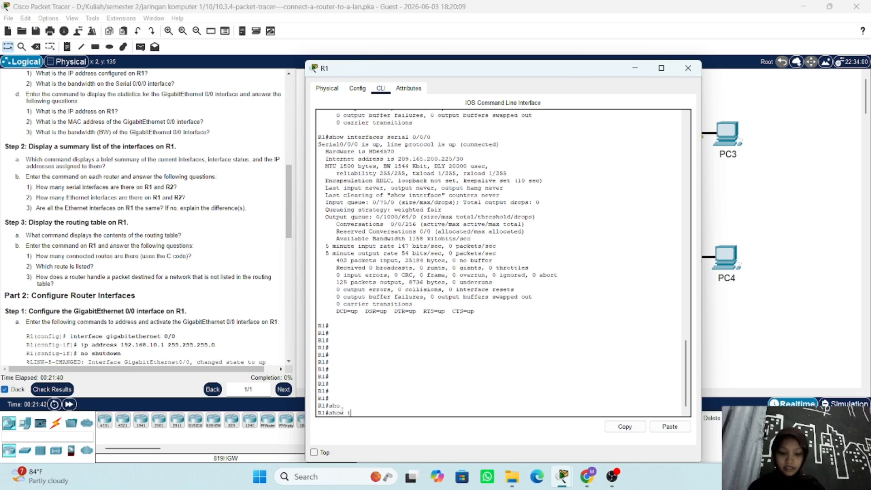
text(nt)
key(Tab)
text(gi)
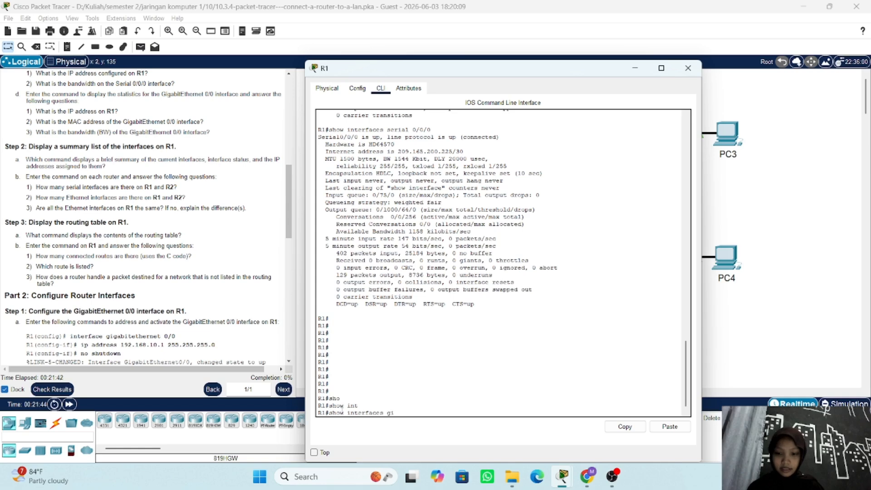
key(Tab)
text(0/0)
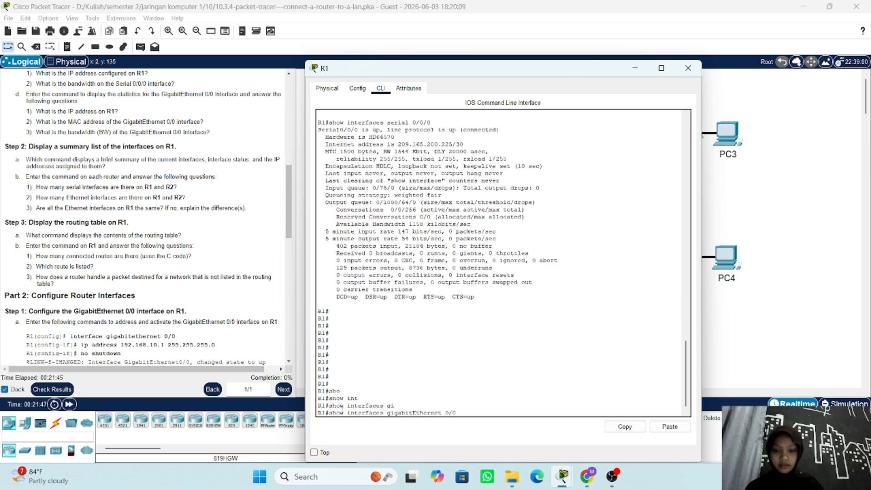
key(Return)
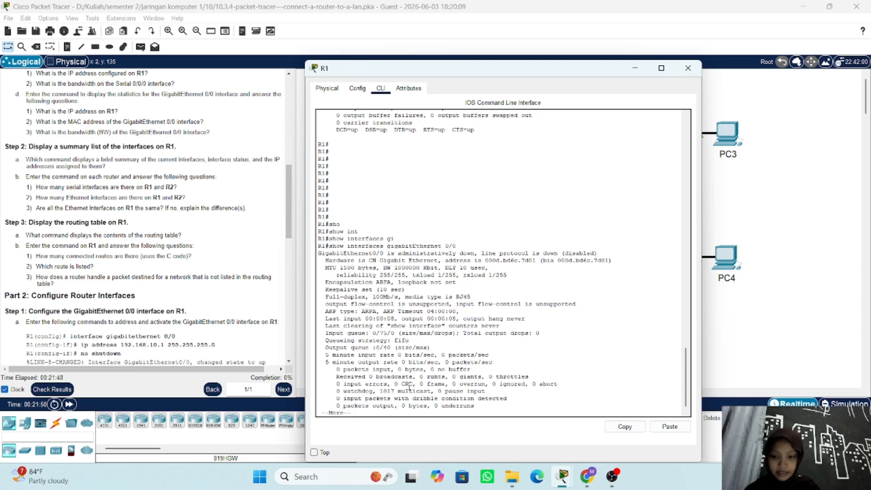
Step: Page through the rest of the GigabitEthernet 0/0 output on R1 back to the prompt and review the interface details
key(Return)
key(Return)
key(Return)
key(Return)
key(Return)
key(Return)
key(Return)
key(Return)
key(Return)
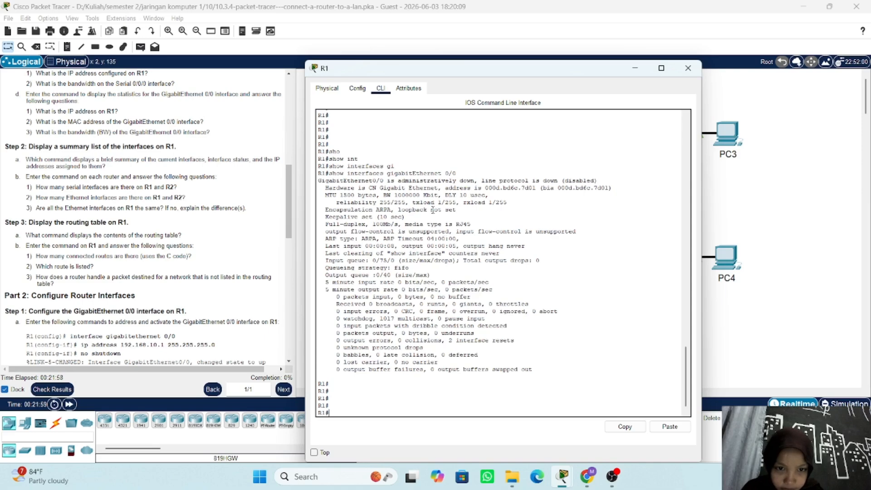
scroll(442, 197, up, 1)
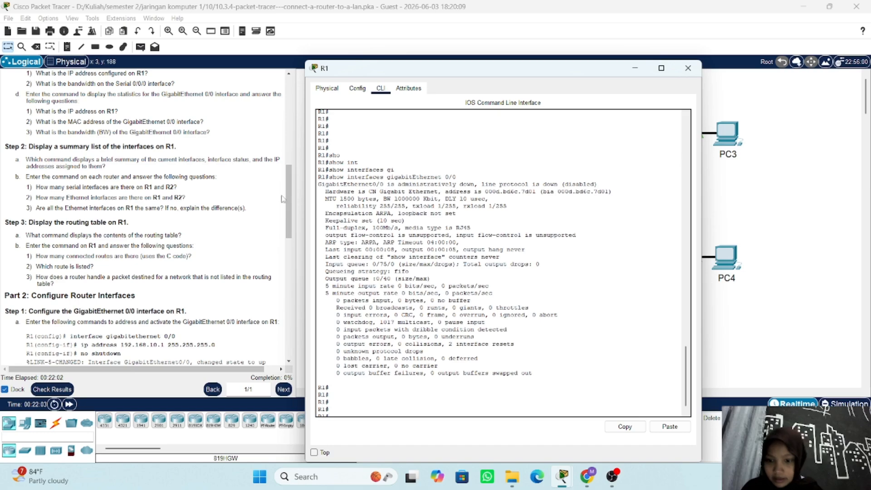
Step: Review the activity's addressing table and the instructions for Parts 1 and 2, ending at the interface summary questions in Step 2
scroll(80, 155, down, 2)
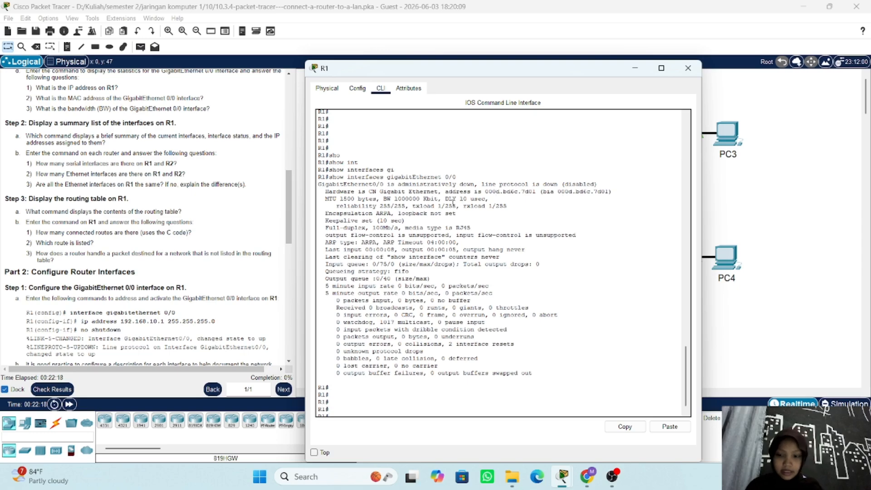
scroll(211, 180, up, 15)
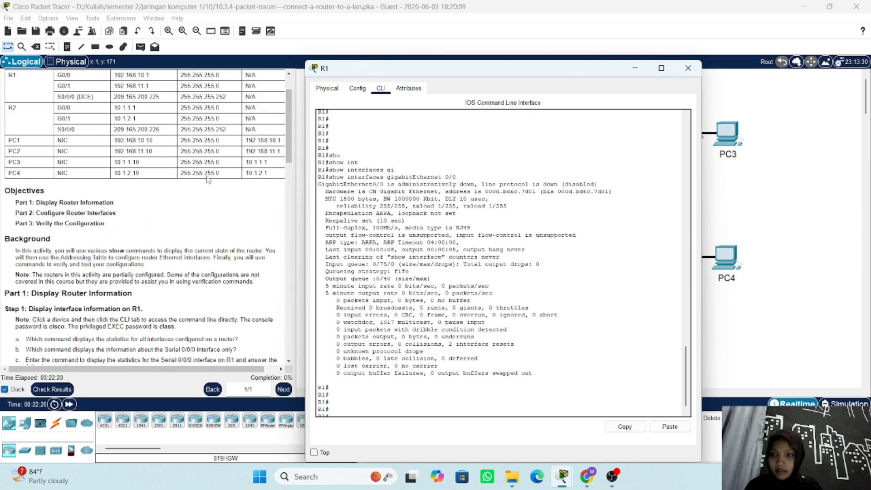
scroll(209, 155, right, 2)
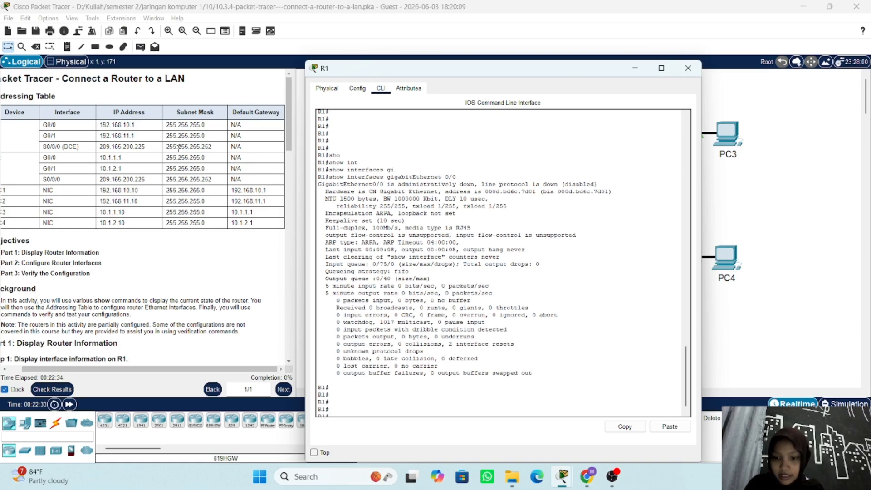
scroll(179, 148, down, 5)
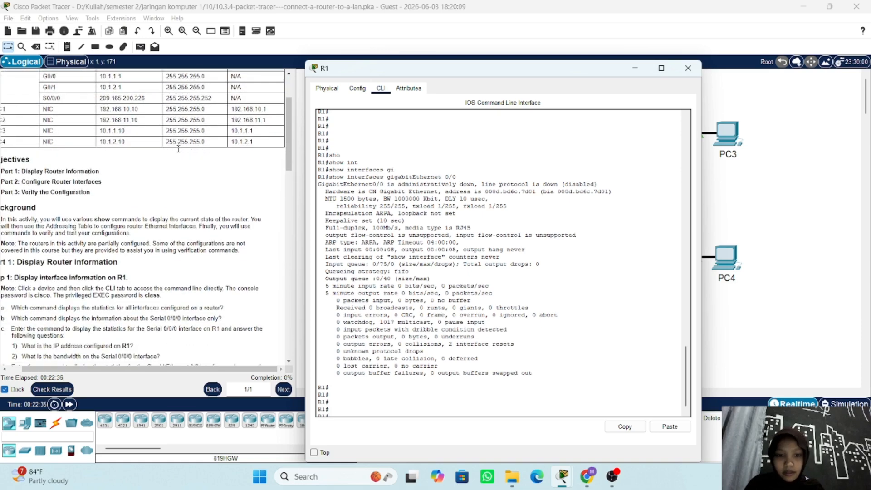
scroll(178, 148, down, 5)
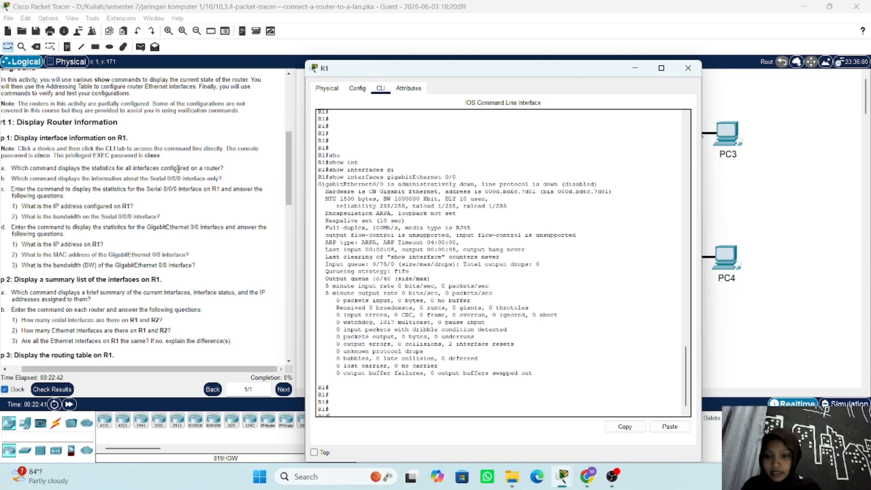
scroll(179, 169, down, 8)
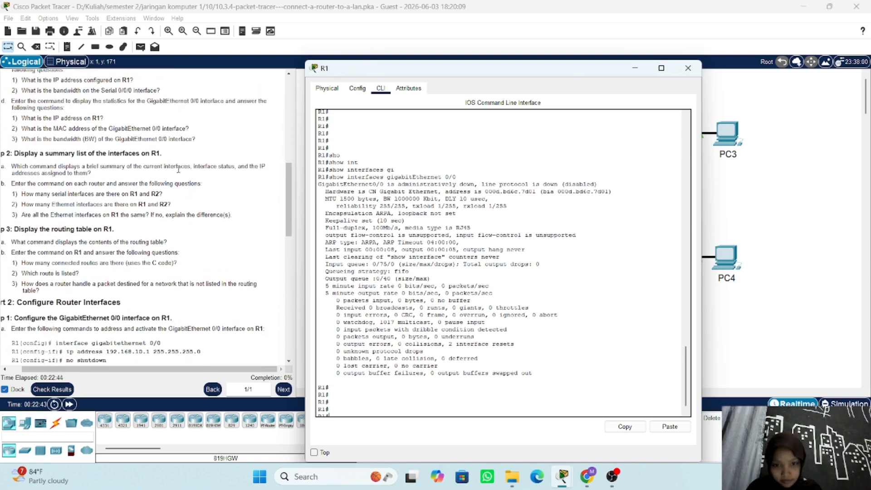
scroll(178, 169, down, 4)
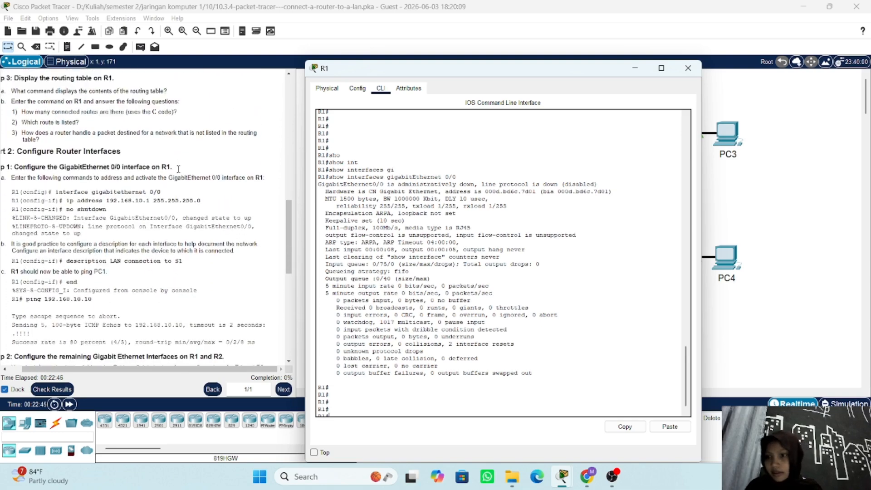
scroll(178, 169, right, 2)
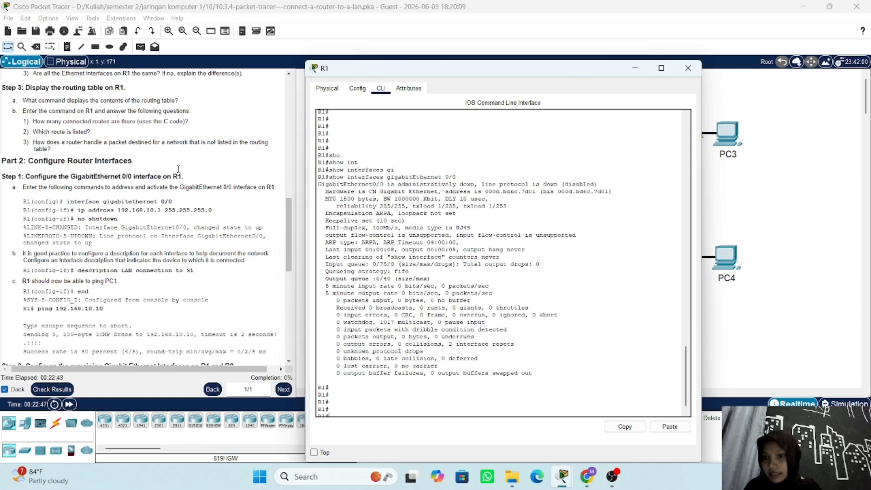
scroll(179, 169, left, 2)
scroll(178, 169, up, 8)
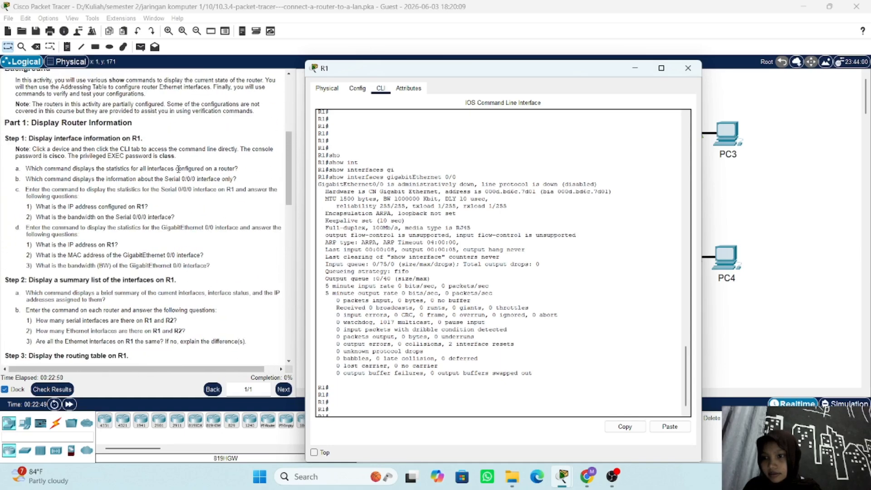
scroll(178, 168, down, 8)
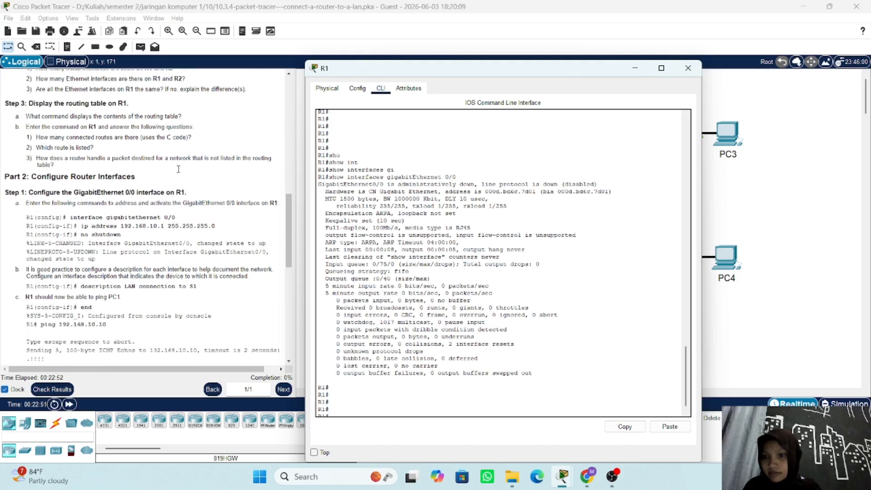
scroll(178, 169, down, 1)
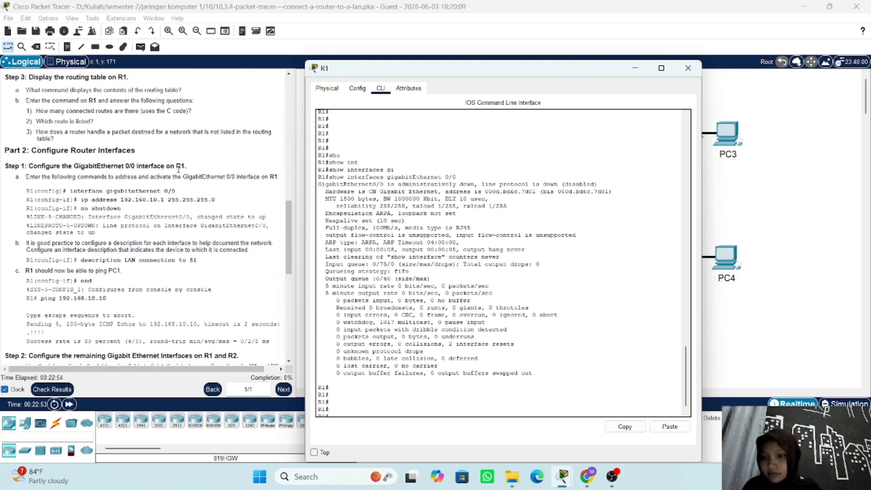
scroll(178, 168, up, 13)
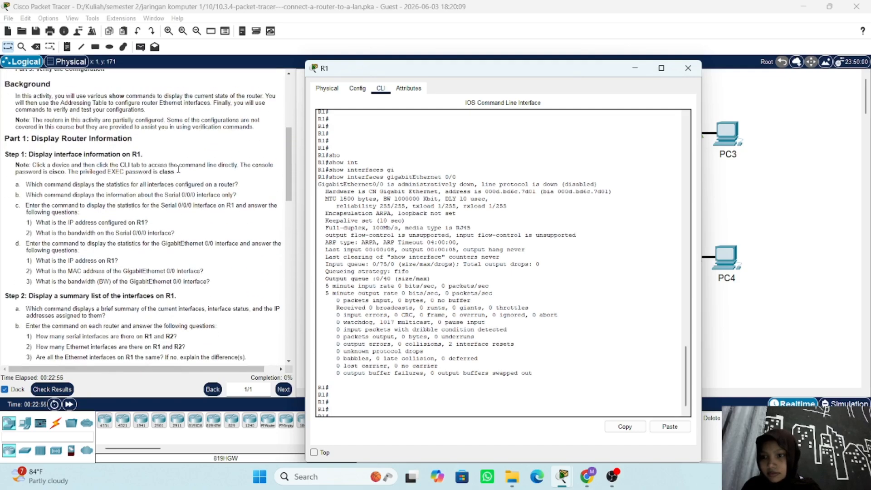
scroll(178, 169, down, 7)
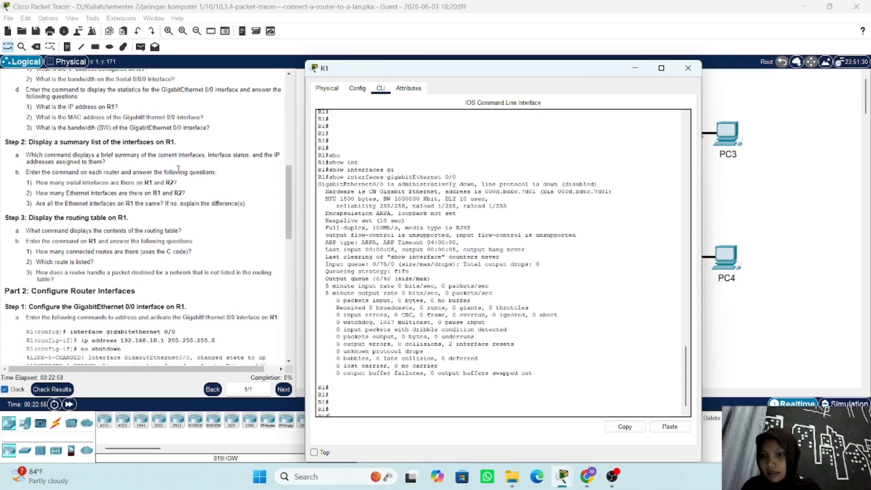
scroll(178, 169, down, 2)
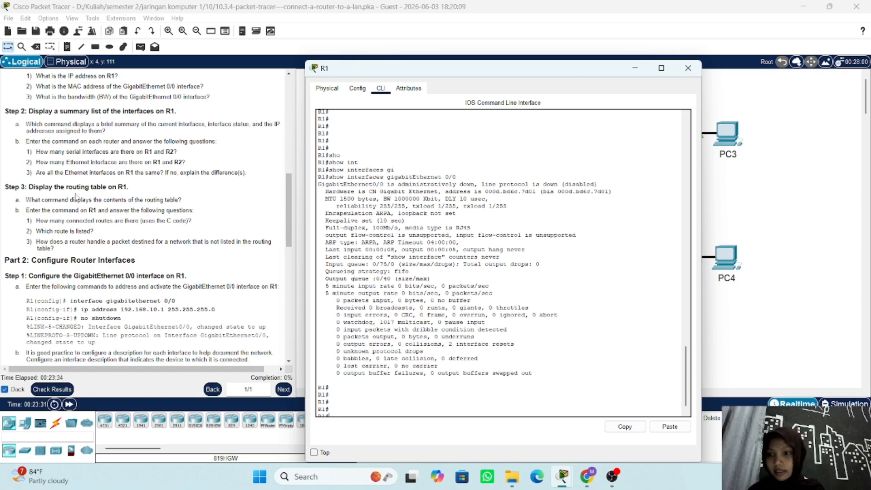
scroll(40, 141, down, 1)
scroll(40, 141, down, 1)
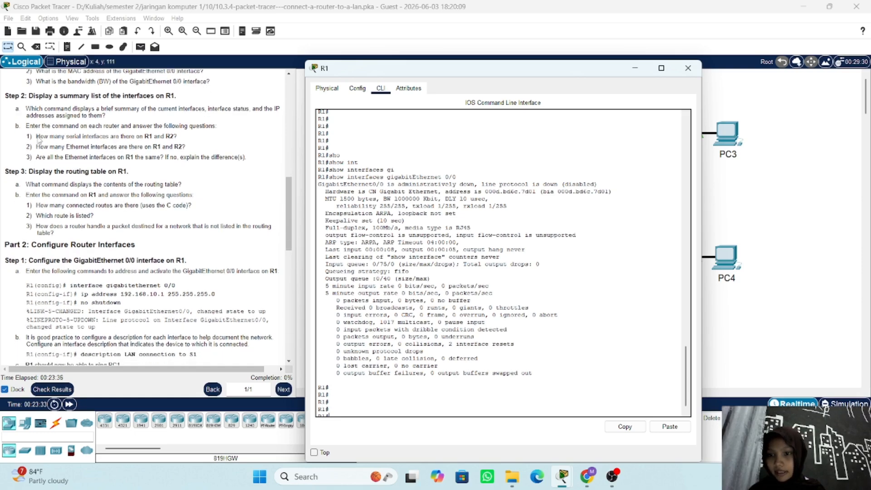
scroll(40, 141, down, 1)
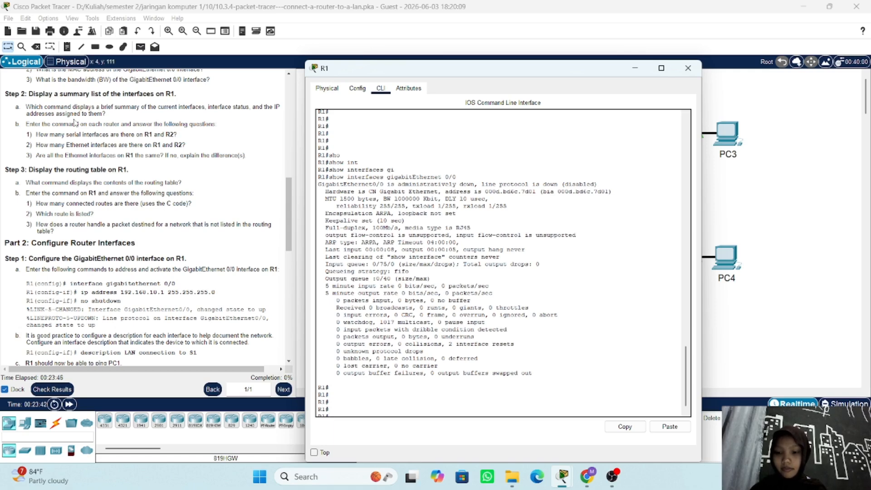
Step: Display a brief summary of R1's interfaces, their status and IP addresses with show ip interface brief
click(380, 400)
text(sh)
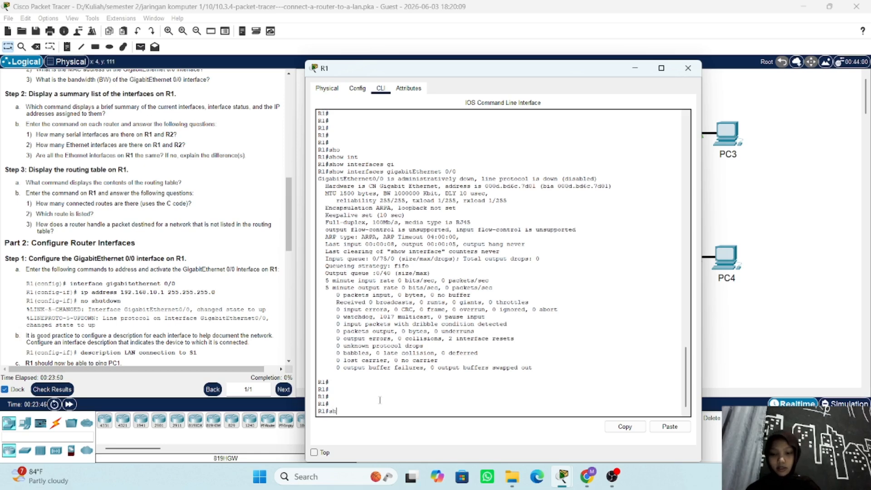
text(o)
key(Tab)
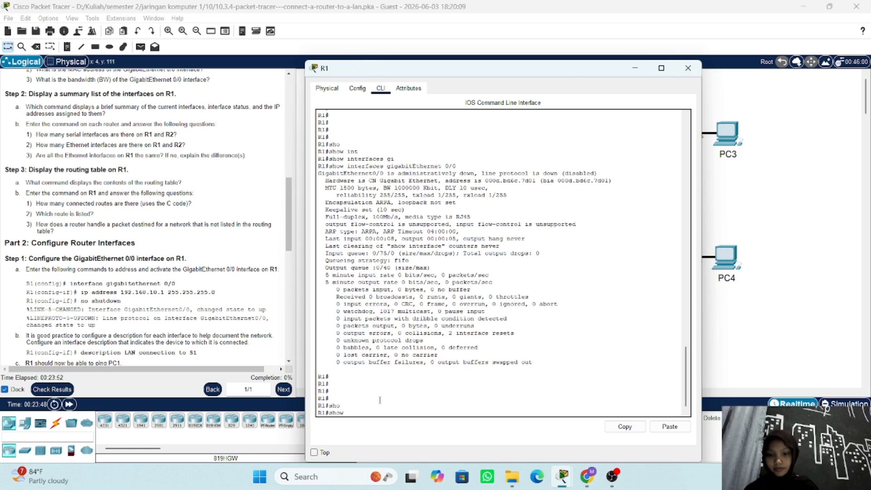
text(ip in)
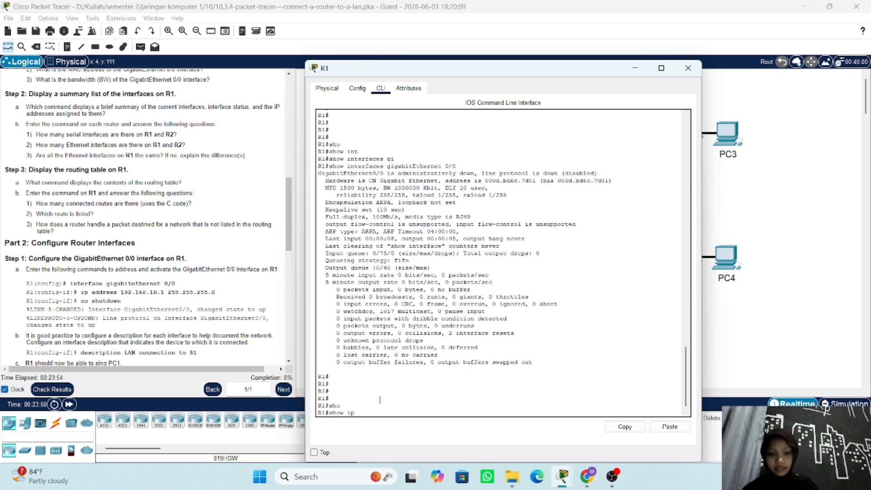
key(Tab)
text(br)
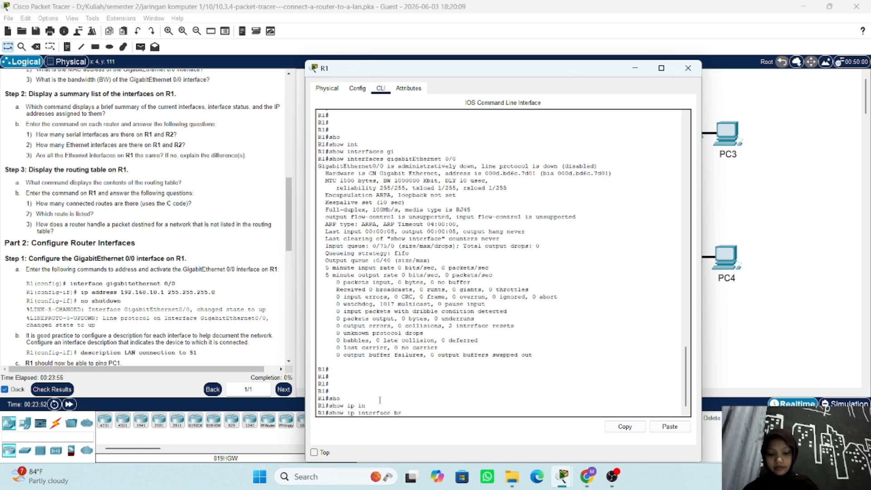
text(ie)
key(Tab)
key(Return)
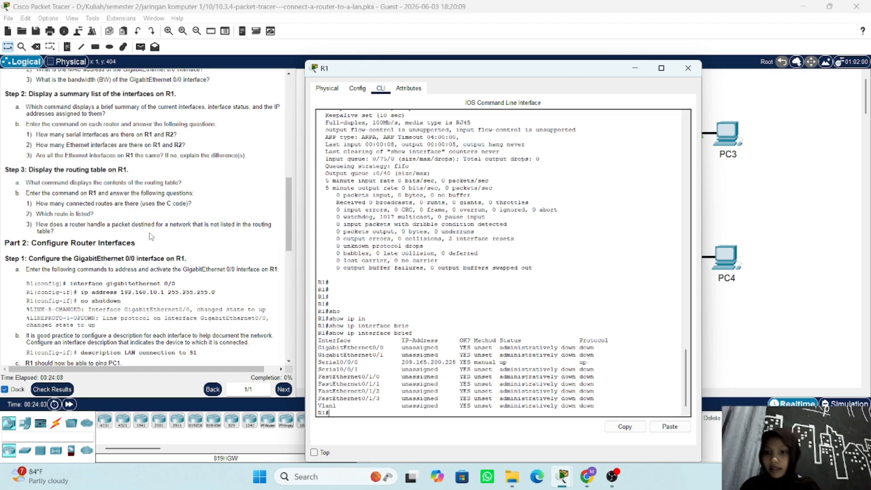
Step: Minimize R1's window, open router R2's command line, and log in with the console password
scroll(171, 200, down, 2)
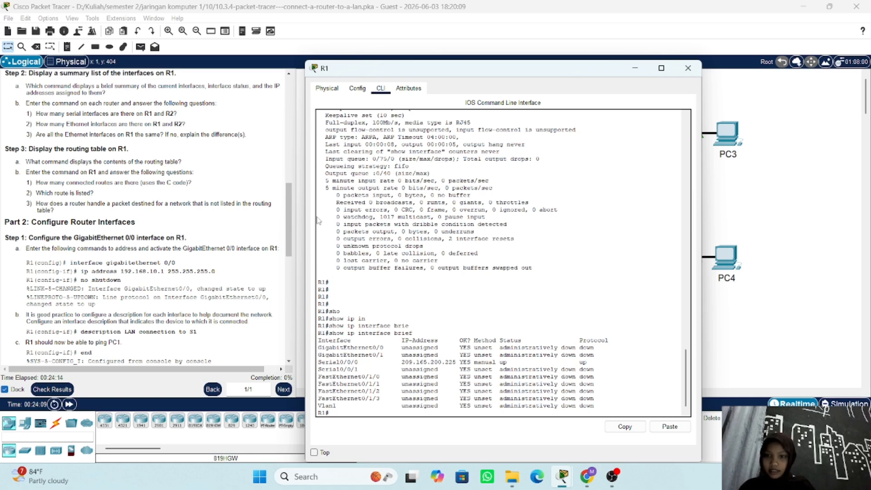
scroll(213, 187, up, 1)
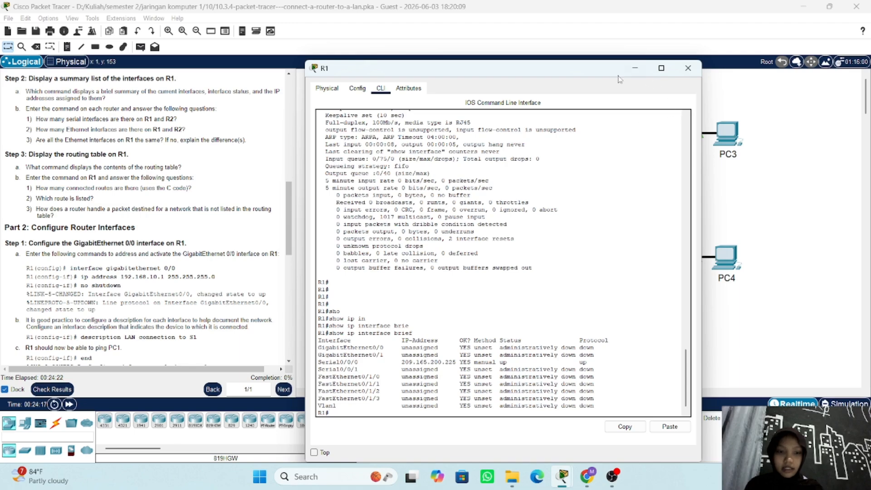
click(635, 69)
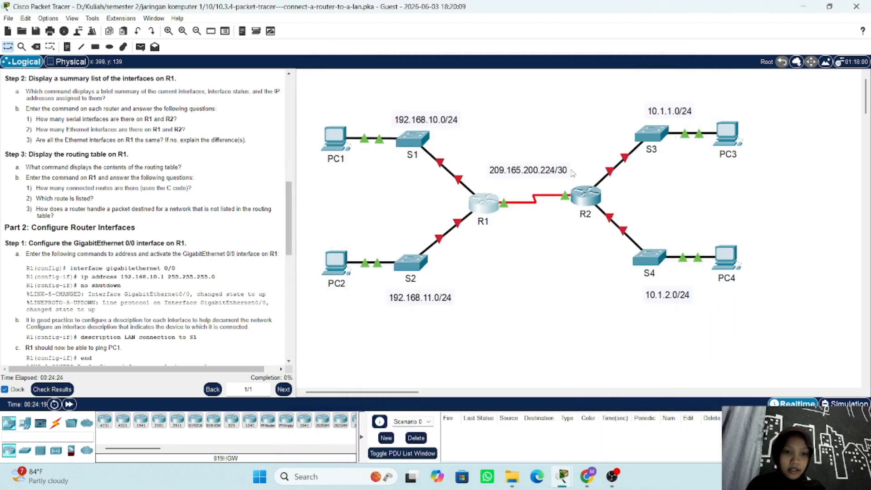
click(590, 196)
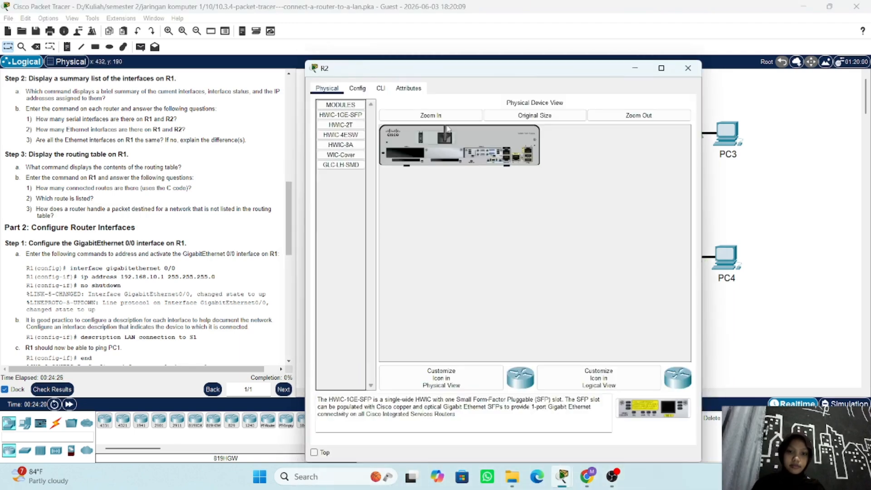
click(380, 89)
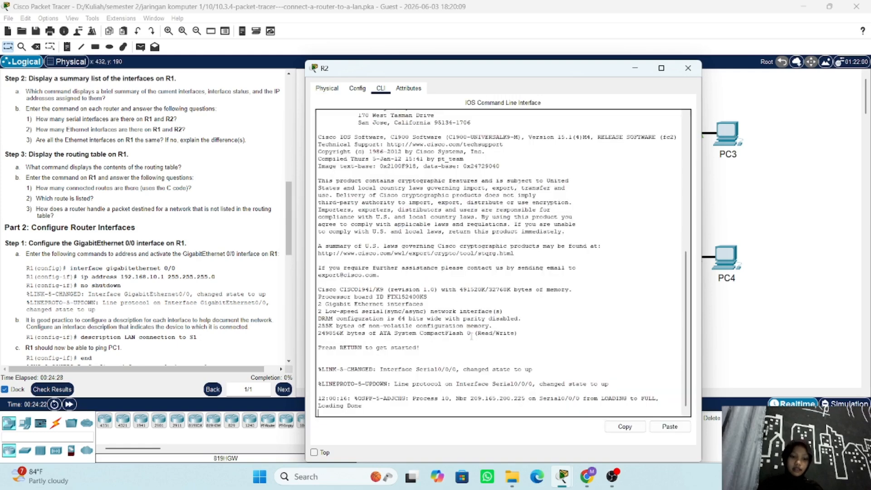
key(Return)
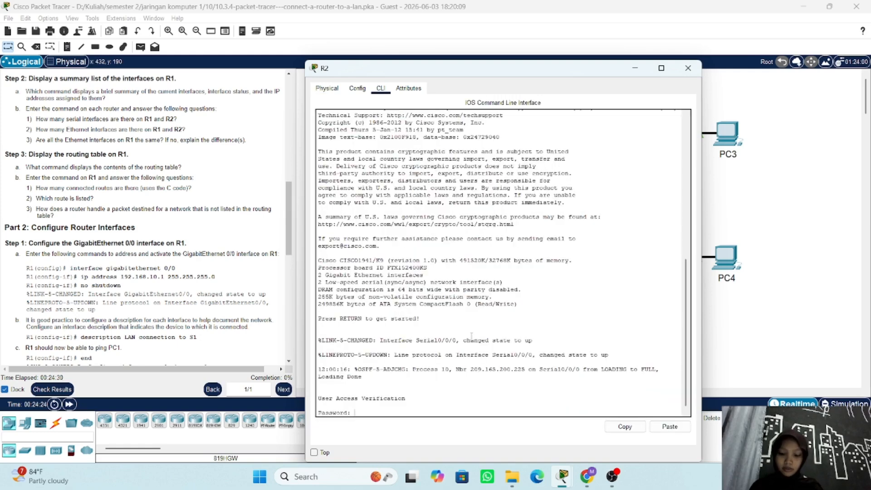
key(Return)
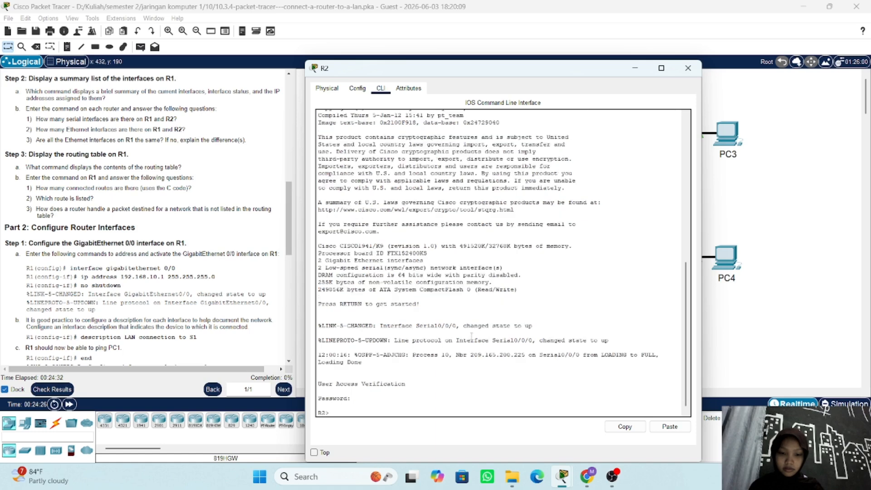
Step: Enter privileged EXEC mode on R2 with the enable command and the privileged-mode password
text(en)
key(Tab)
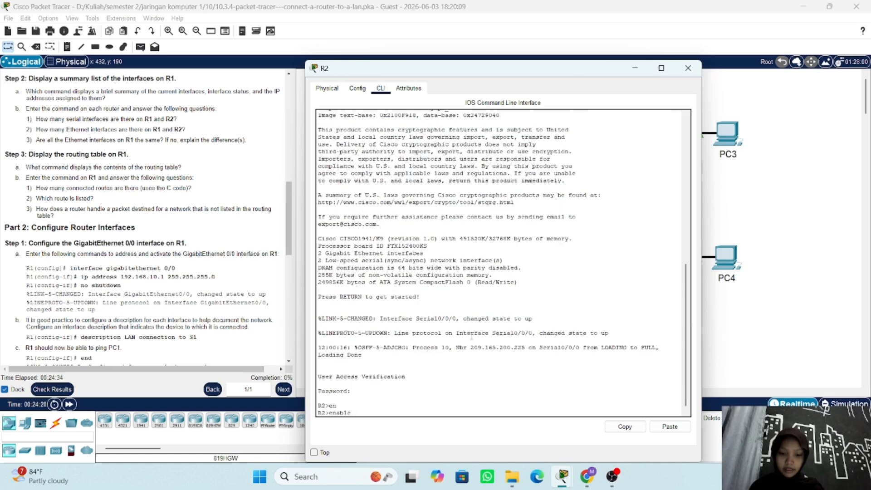
key(Return)
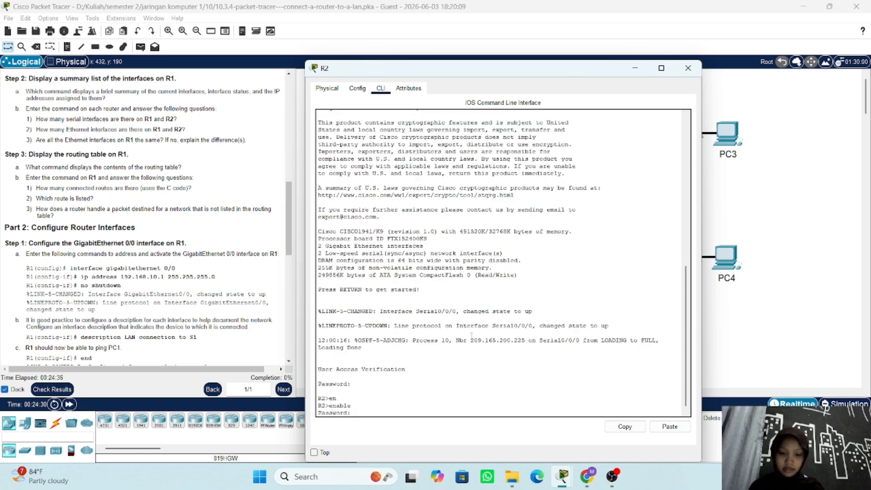
key(Return)
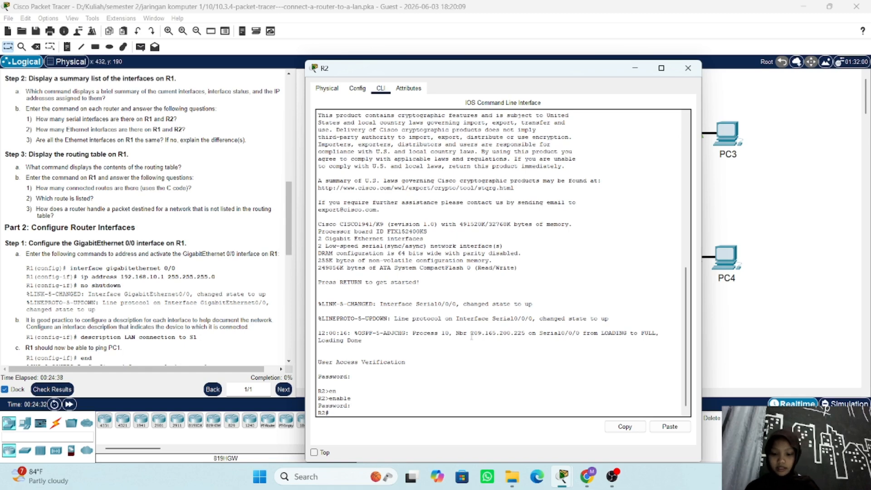
Step: Display a brief summary of R2's interfaces, their status and IP addresses with show ip interface brief
text(sho)
key(Tab)
text(ip)
key(Tab)
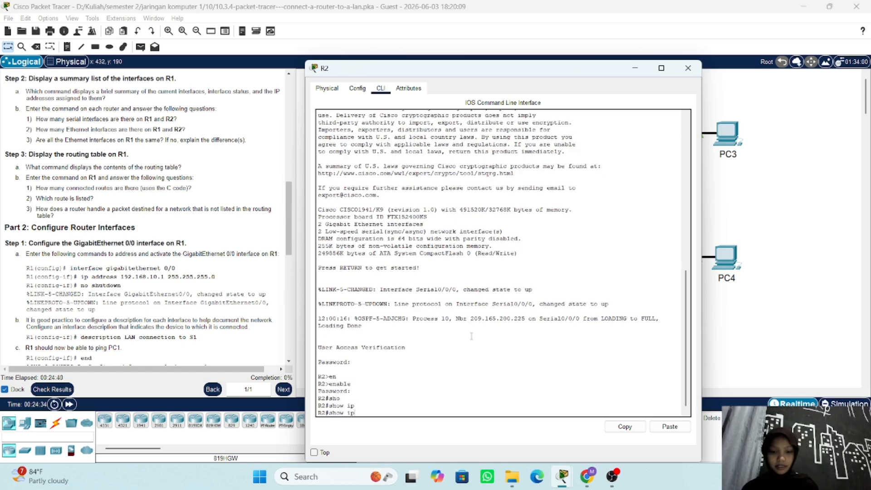
text(in)
key(Tab)
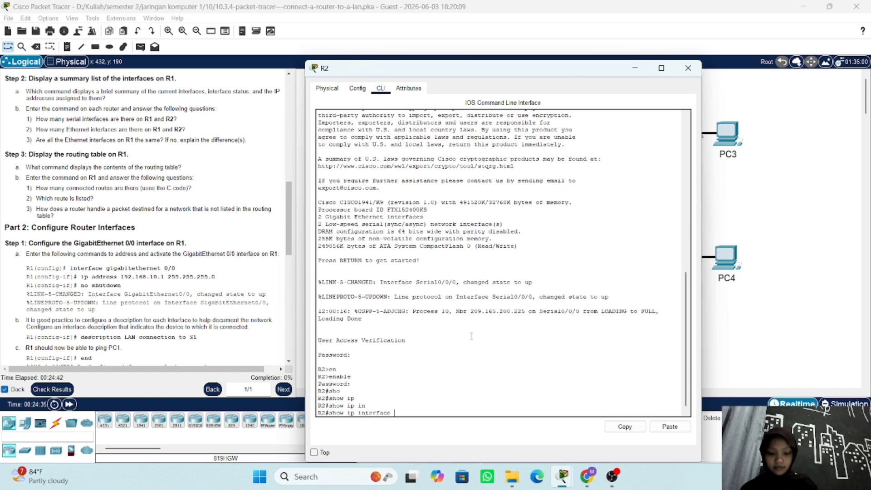
text(br)
key(Tab)
key(Return)
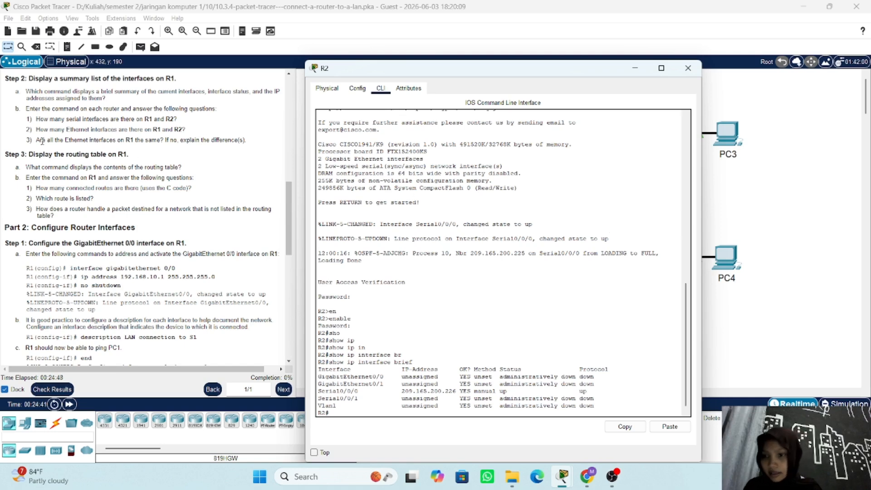
Step: Compare the interface summaries of R1 and R2 to answer the Step 2 questions about serial and Ethernet interfaces, finishing on R1's command line
scroll(42, 141, down, 1)
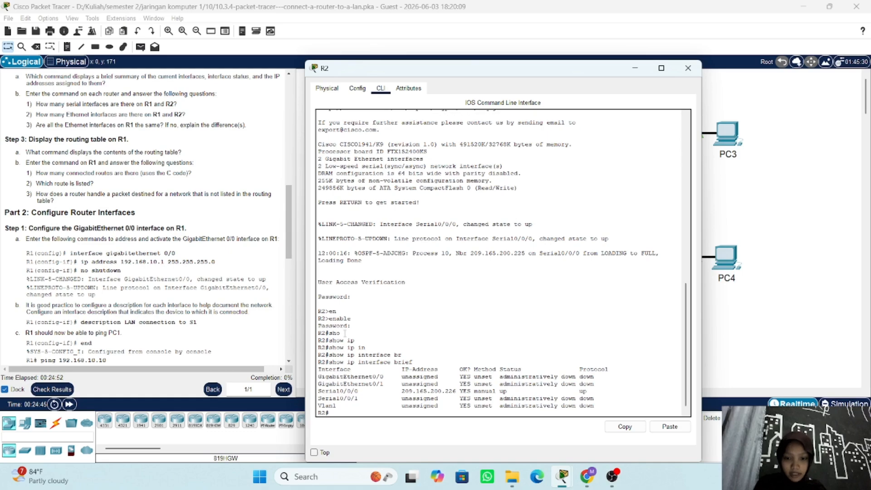
mouse_move(585, 476)
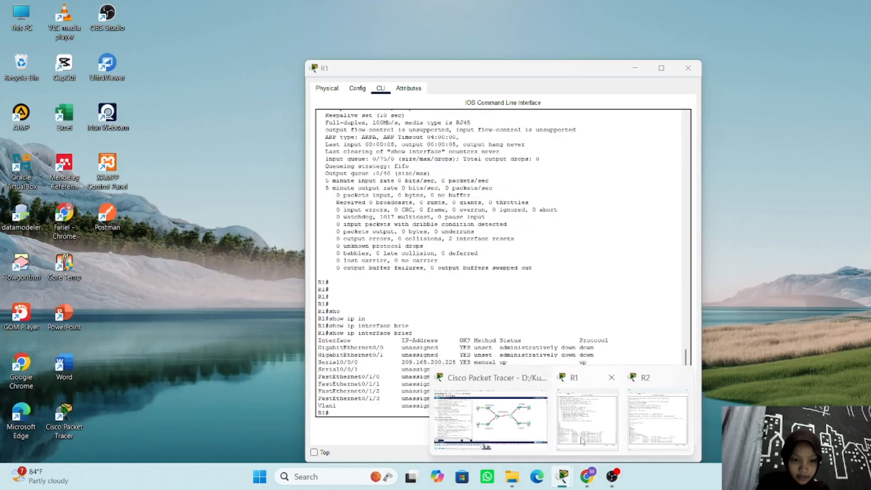
click(582, 441)
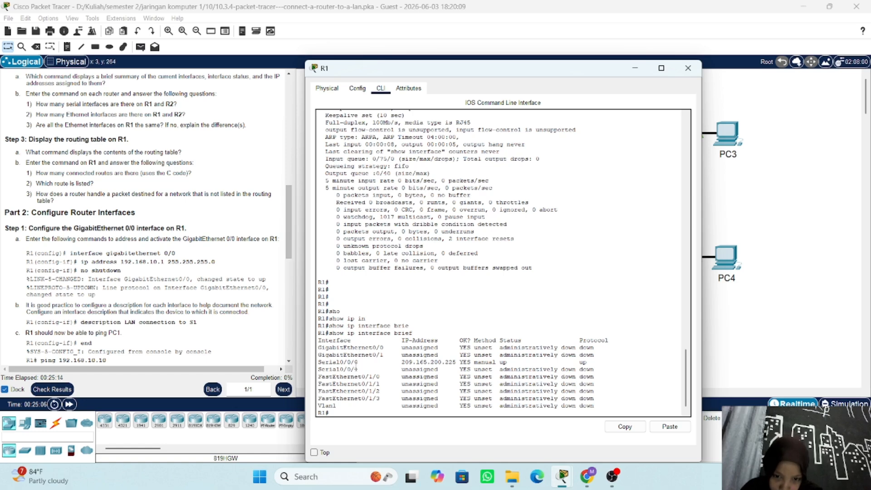
scroll(344, 400, down, 1)
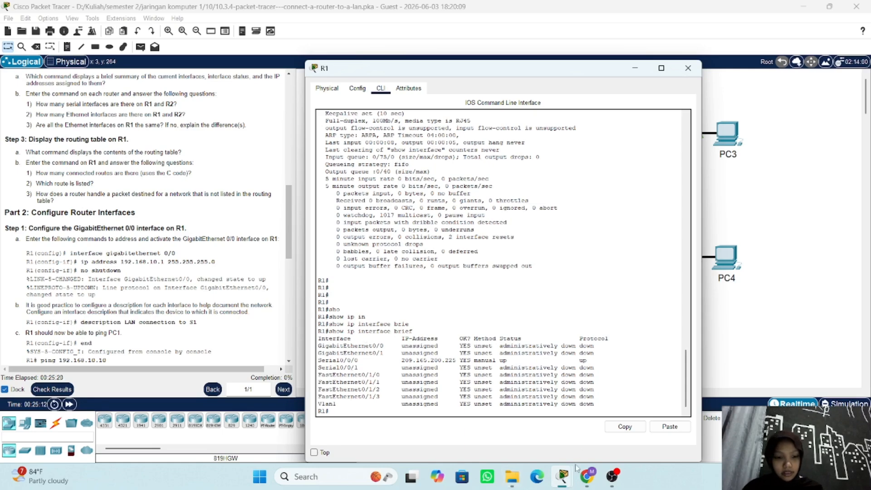
mouse_move(563, 474)
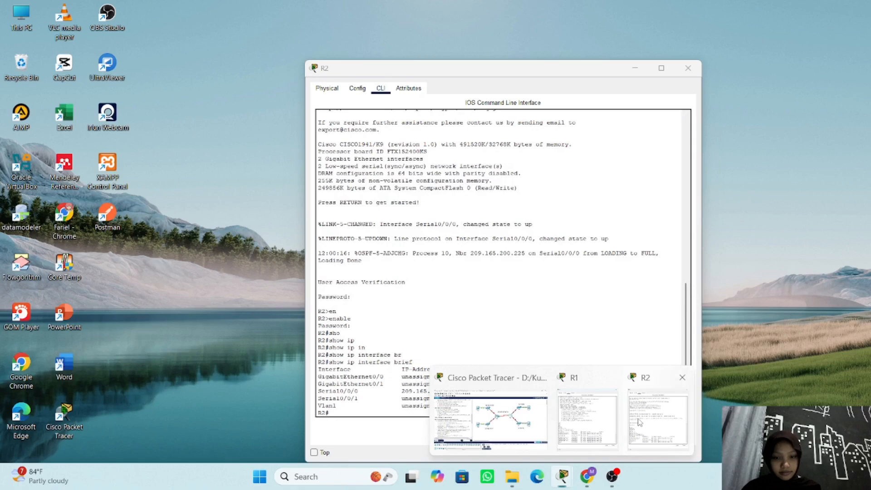
click(640, 423)
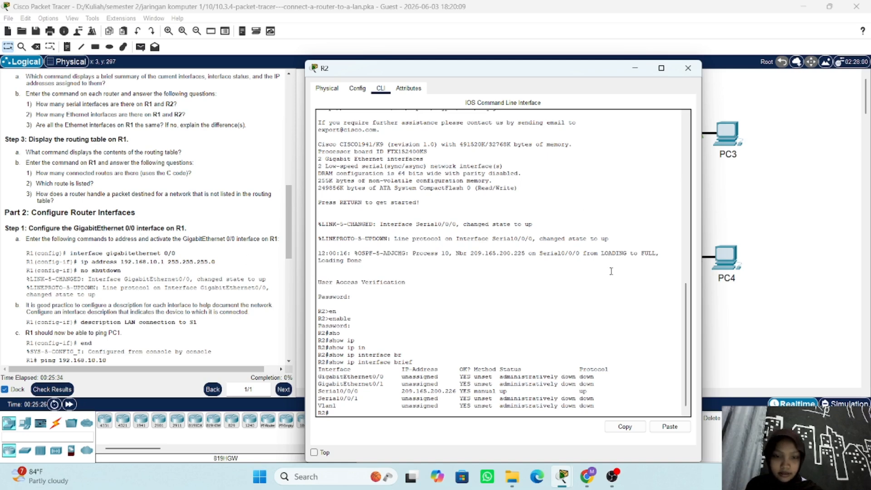
mouse_move(563, 475)
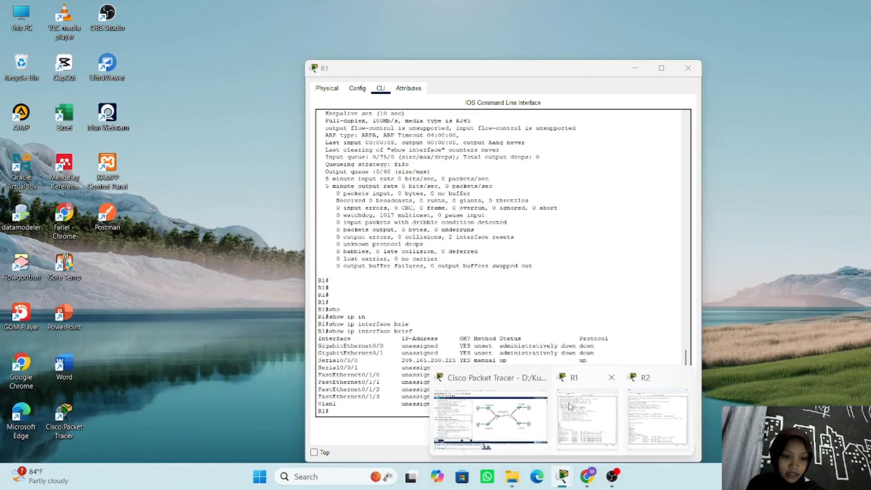
click(572, 408)
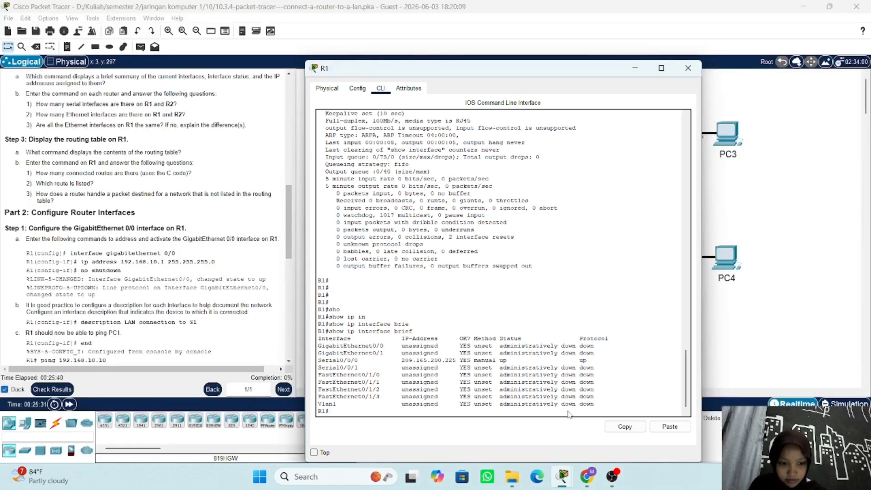
mouse_move(562, 477)
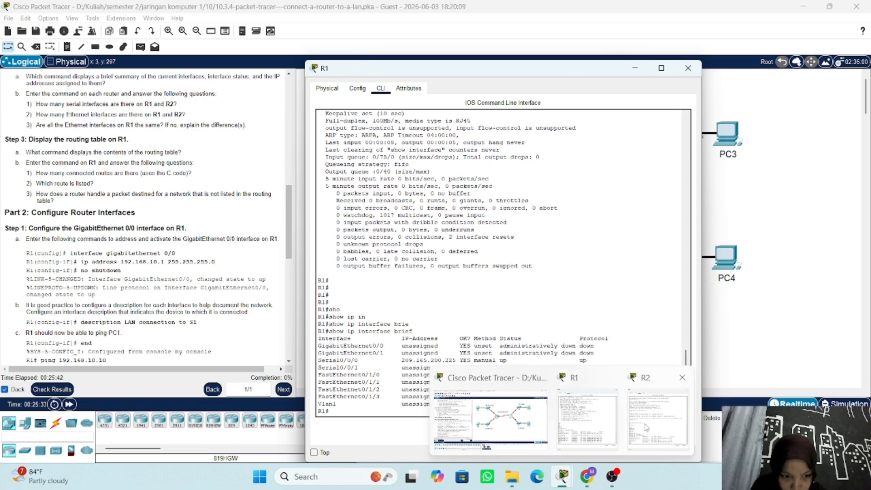
mouse_move(648, 427)
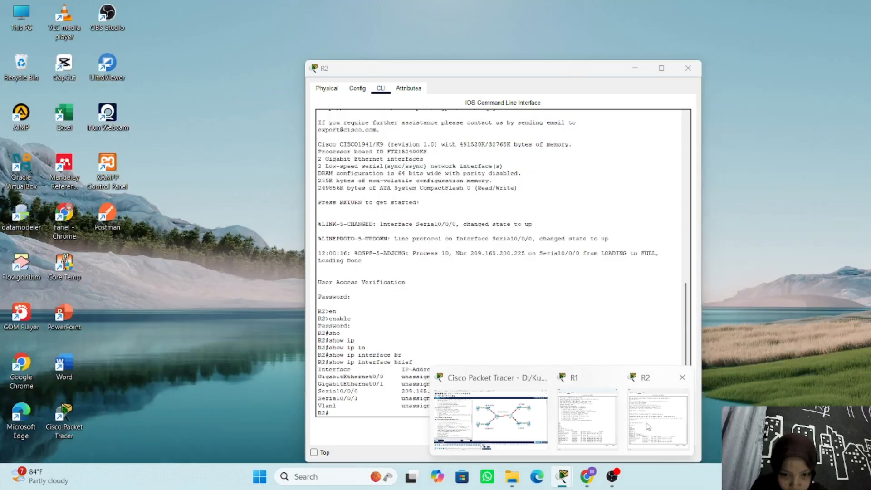
click(598, 407)
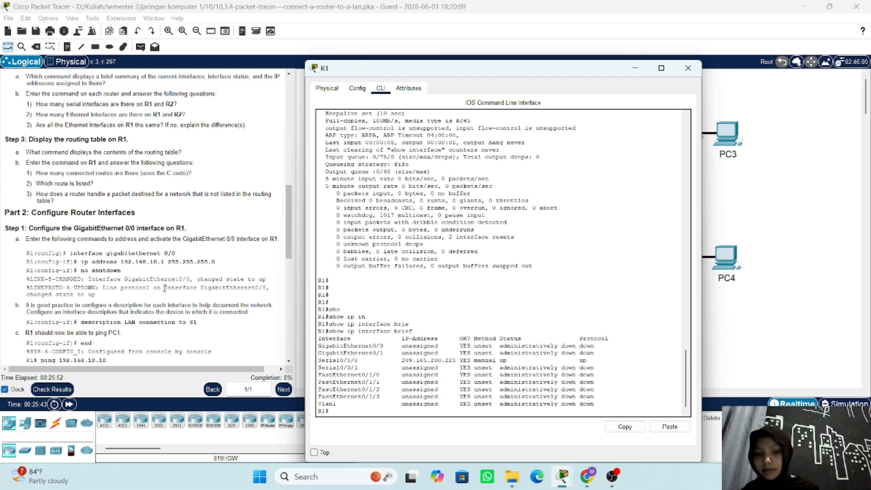
Step: Display R1's routing table with show ip route and examine its connected routes for the Step 3 questions
scroll(164, 288, down, 1)
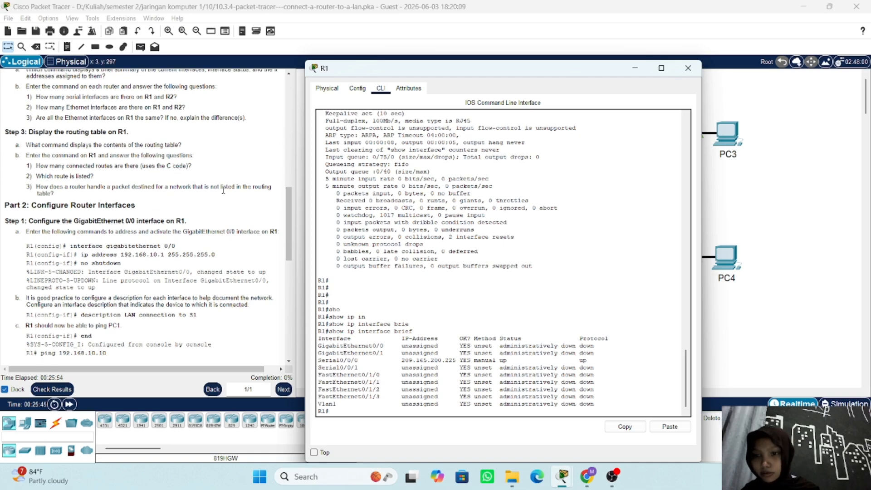
scroll(223, 190, down, 5)
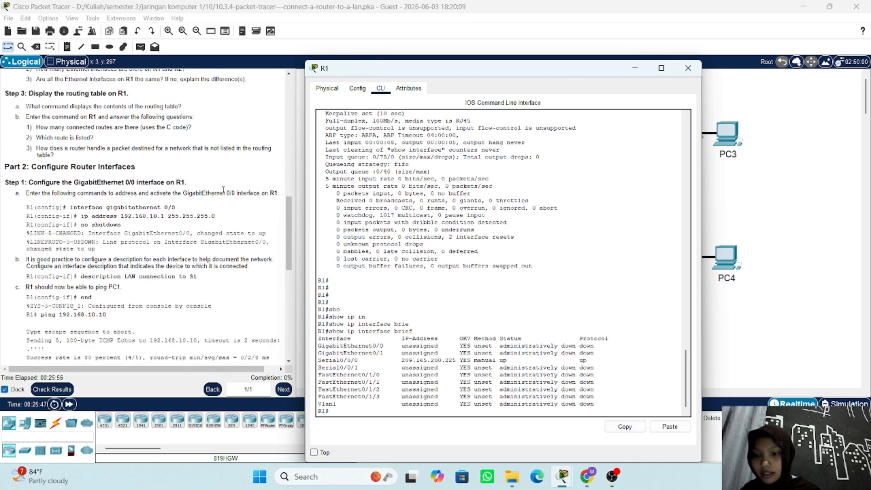
scroll(224, 190, down, 2)
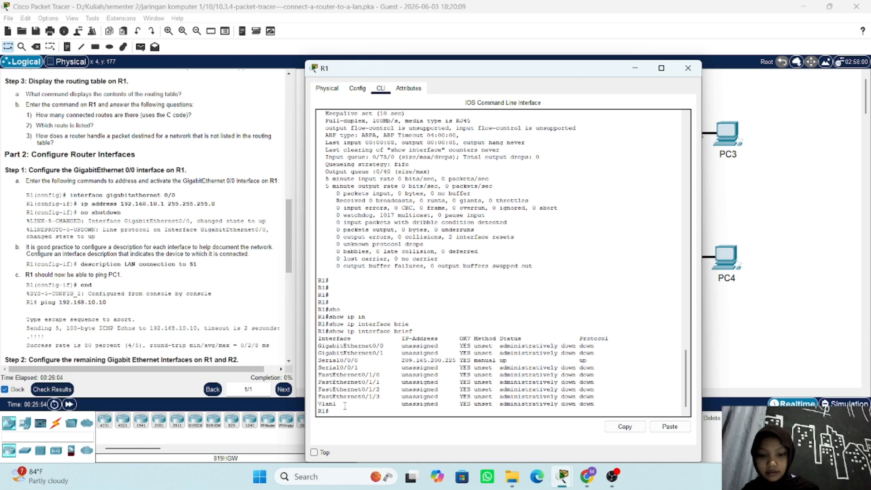
text(sho)
key(Tab)
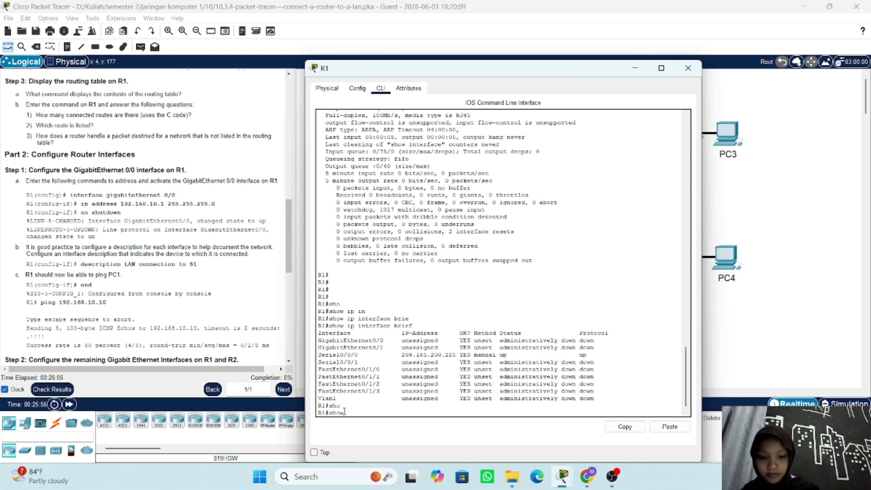
text(ip r)
key(Tab)
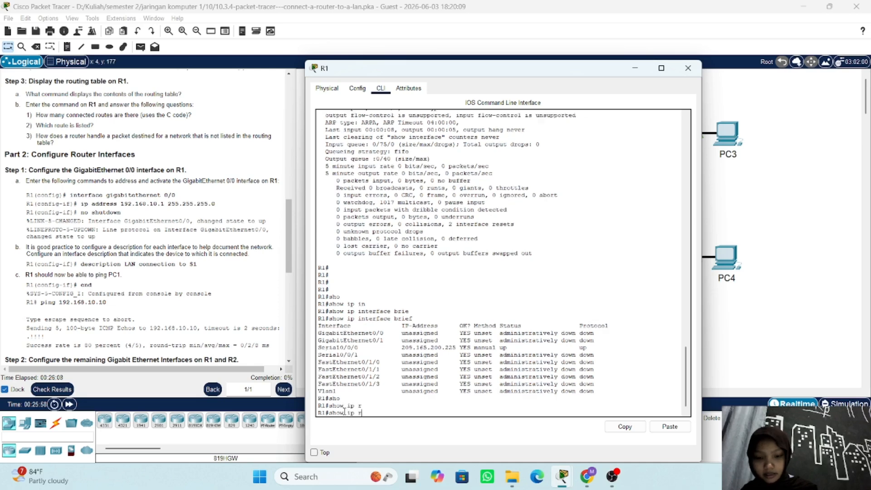
text(out)
key(Tab)
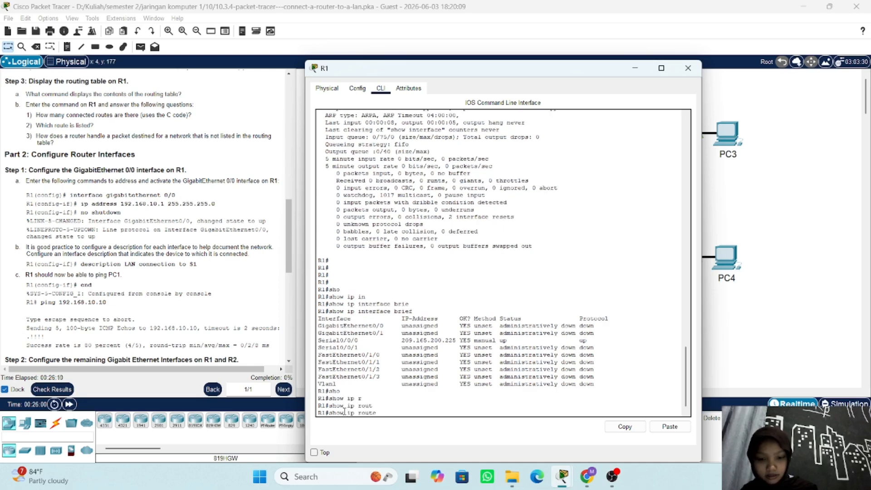
key(Return)
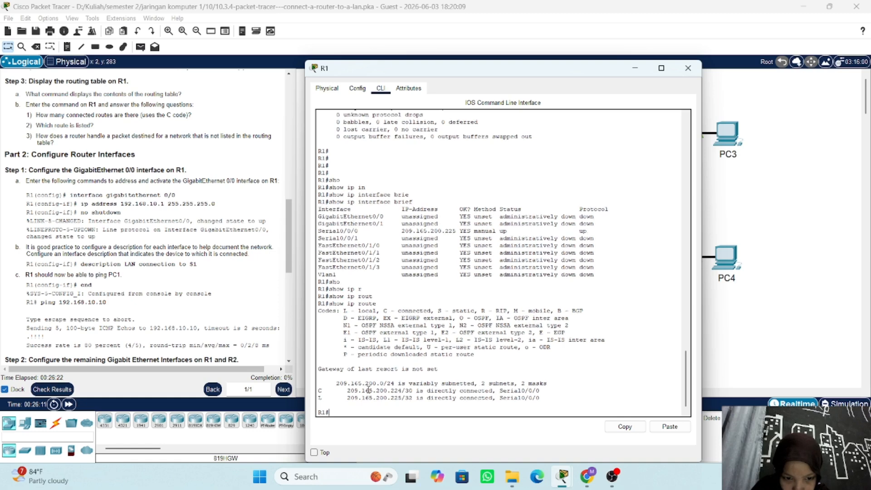
scroll(364, 393, down, 1)
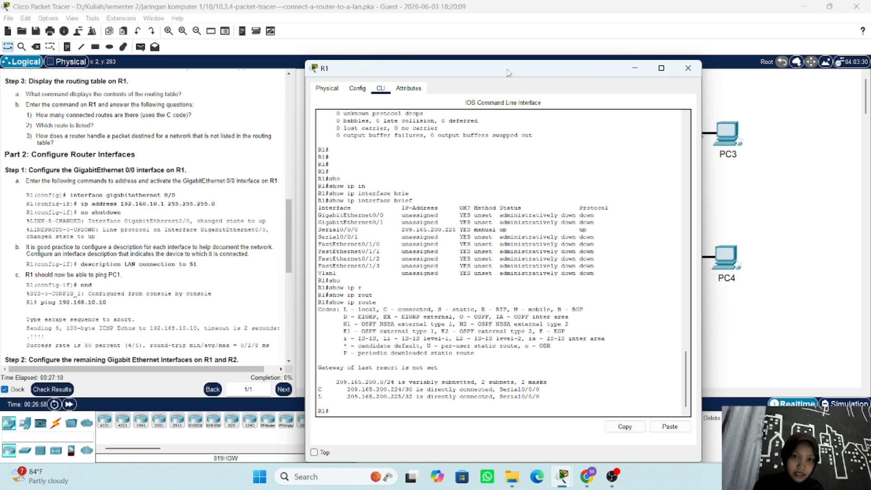
Step: Minimize R2's window and reposition R1's window so it sits clear of the activity instructions
drag(507, 68, 472, 98)
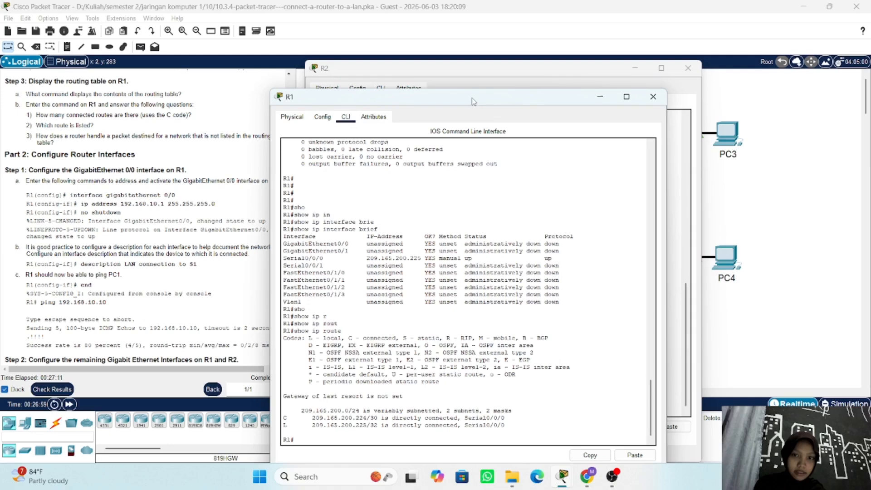
click(637, 71)
drag(555, 98, 632, 84)
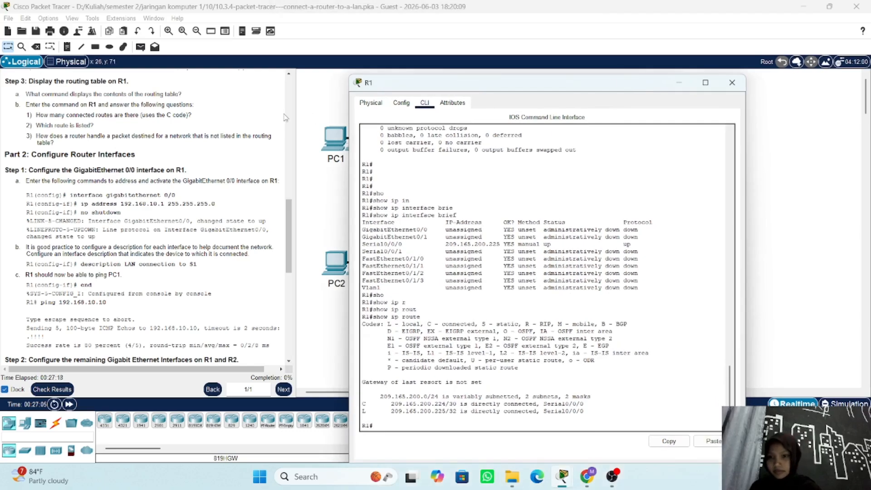
Step: Read the Part 2 interface configuration instructions and enter global configuration mode on R1 with configure terminal
scroll(187, 116, down, 1)
scroll(187, 116, down, 1)
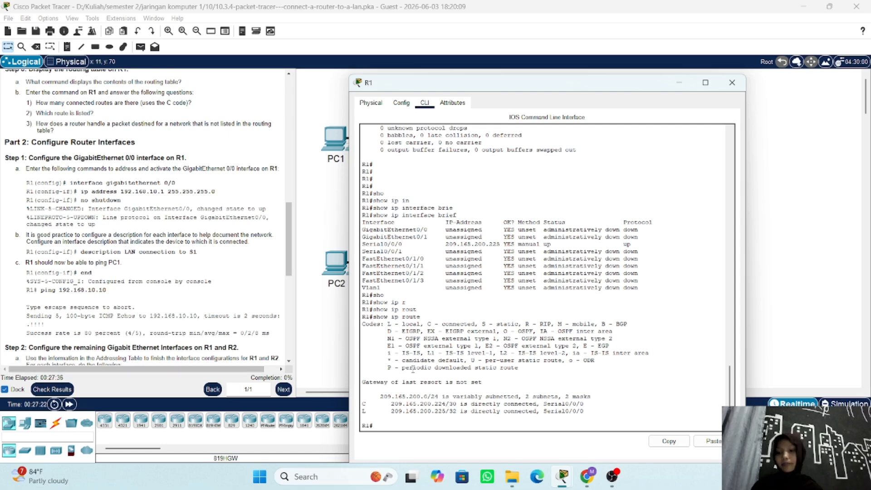
scroll(71, 198, down, 1)
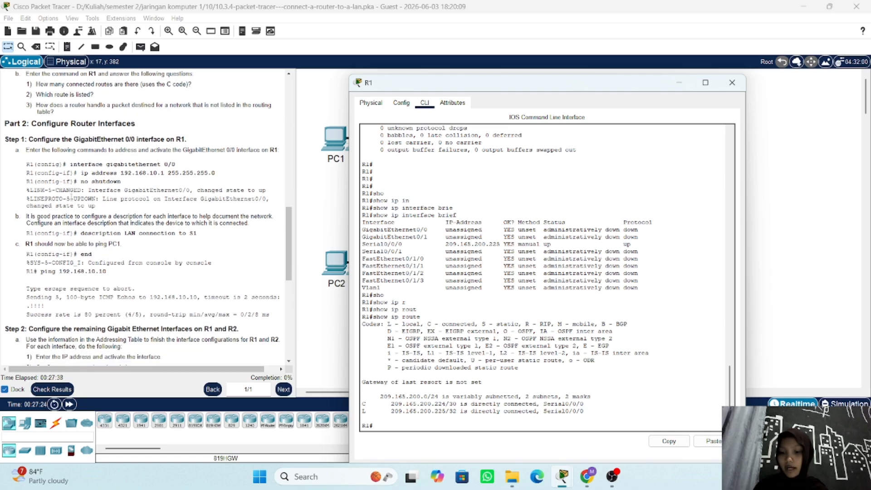
scroll(72, 198, down, 2)
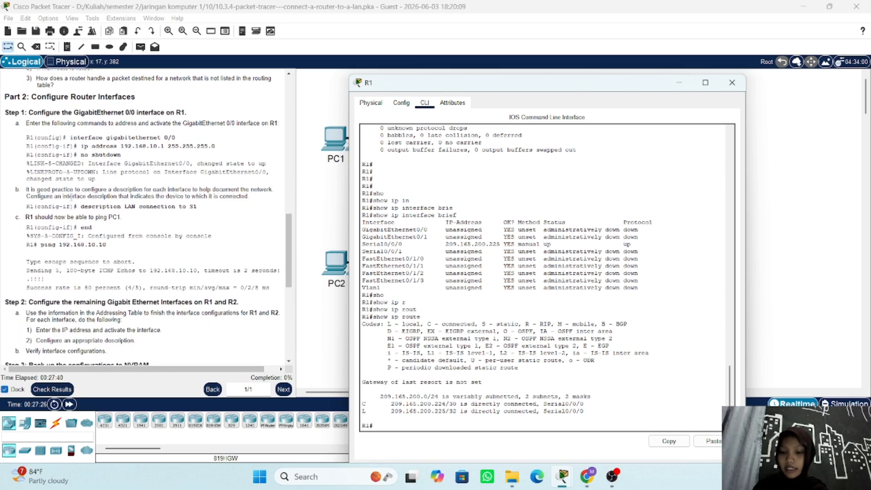
scroll(94, 167, down, 1)
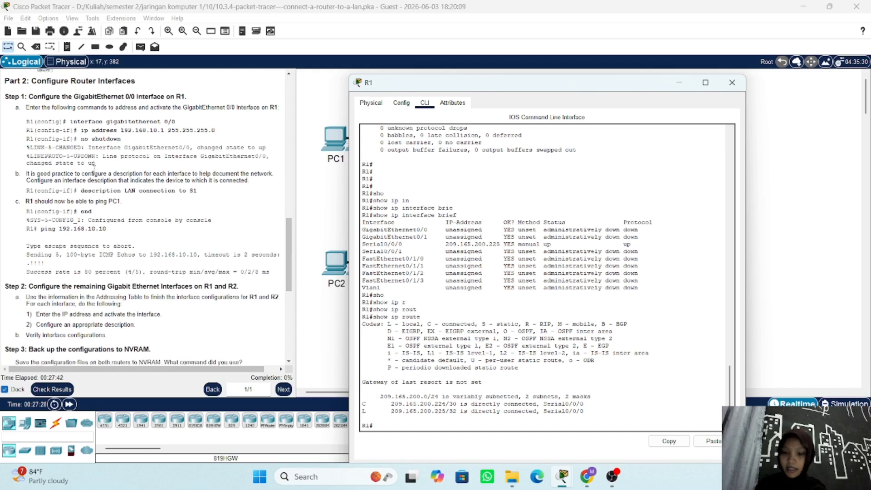
scroll(94, 166, down, 1)
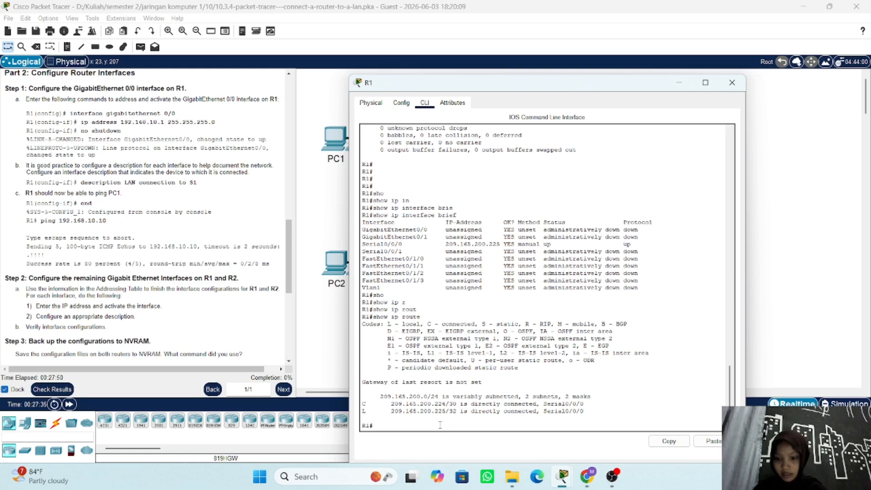
text(co)
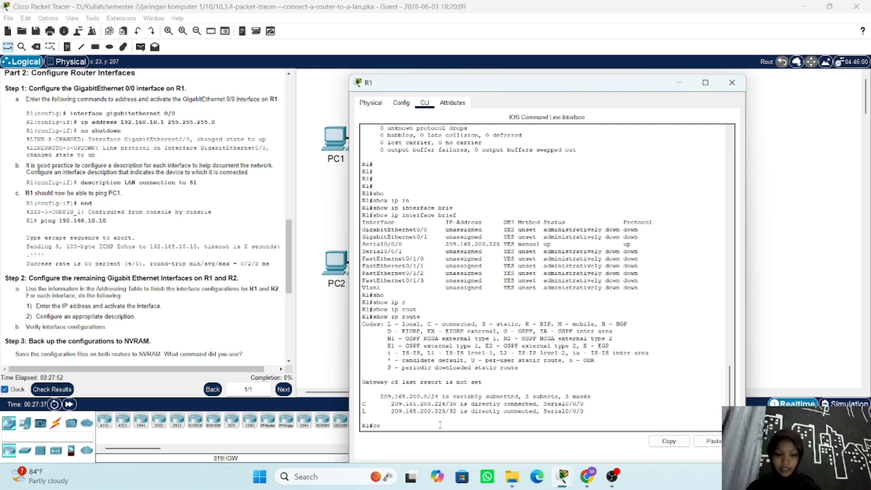
text(n)
key(Tab)
text(fi)
key(Tab)
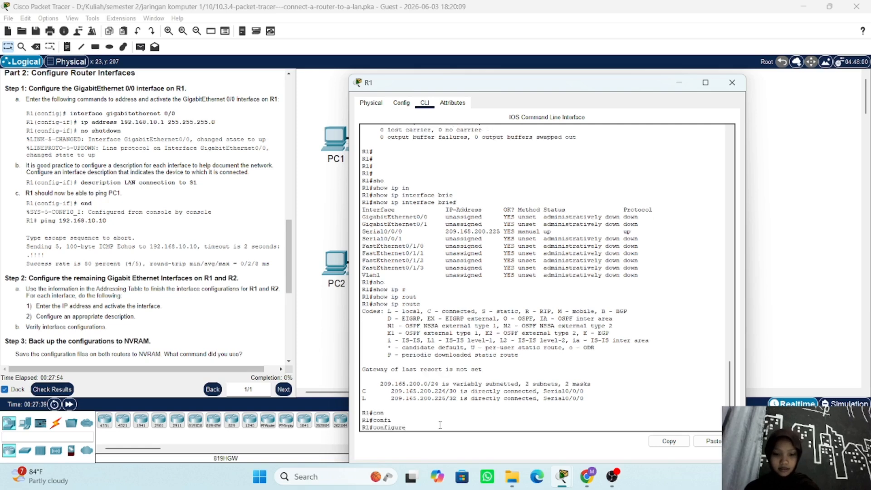
text(ter)
key(Tab)
key(Return)
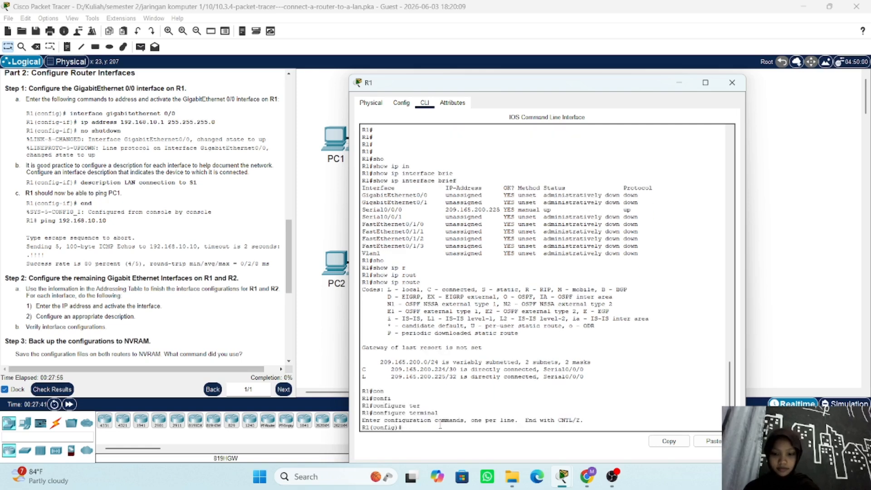
Step: Enter interface configuration mode for GigabitEthernet 0/0 on R1
text(in)
key(Tab)
text(gig)
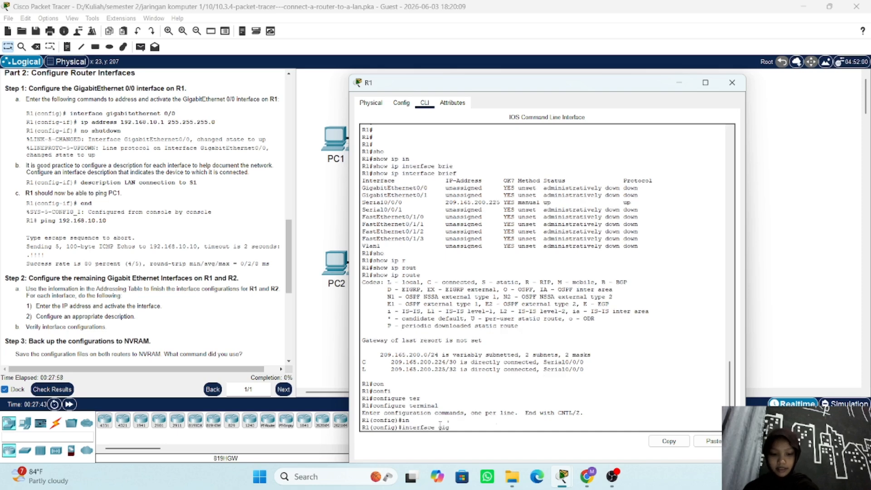
key(Tab)
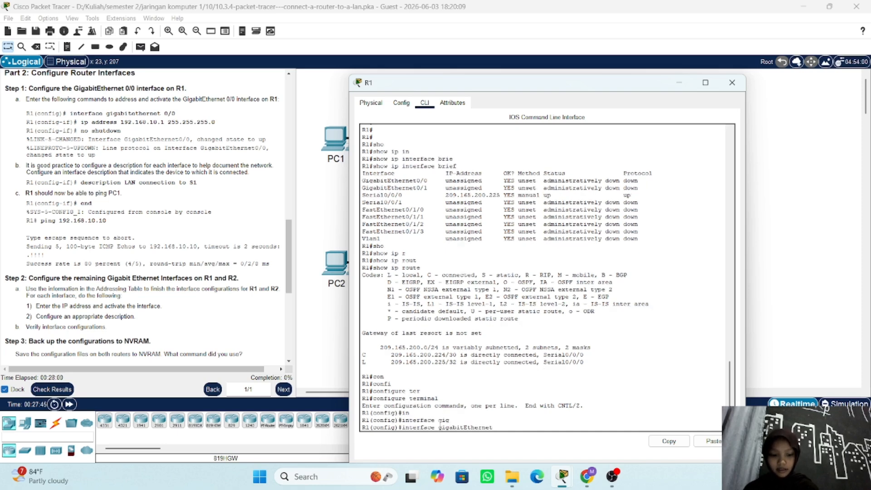
text(0/0)
key(Return)
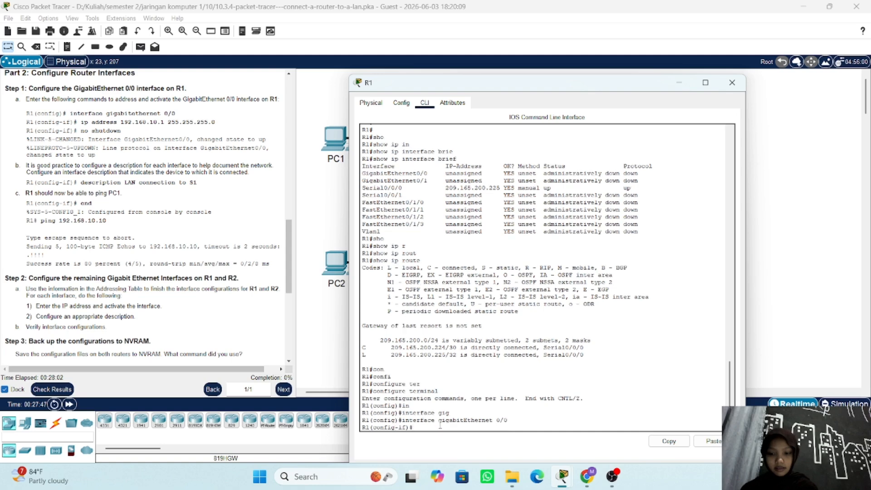
Step: Assign IP address 192.168.10.1 with mask 255.255.255.0 to R1's GigabitEthernet 0/0 and activate the interface with no shutdown
text(ip a)
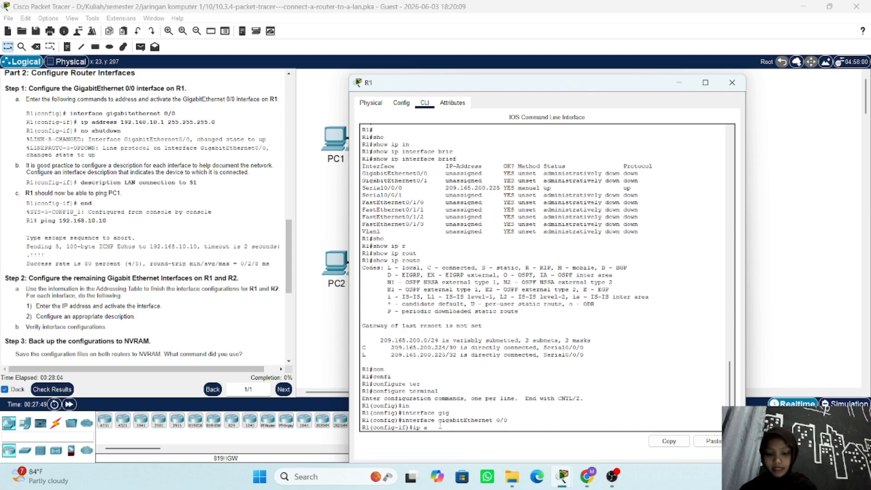
key(Tab)
text(dd)
key(Tab)
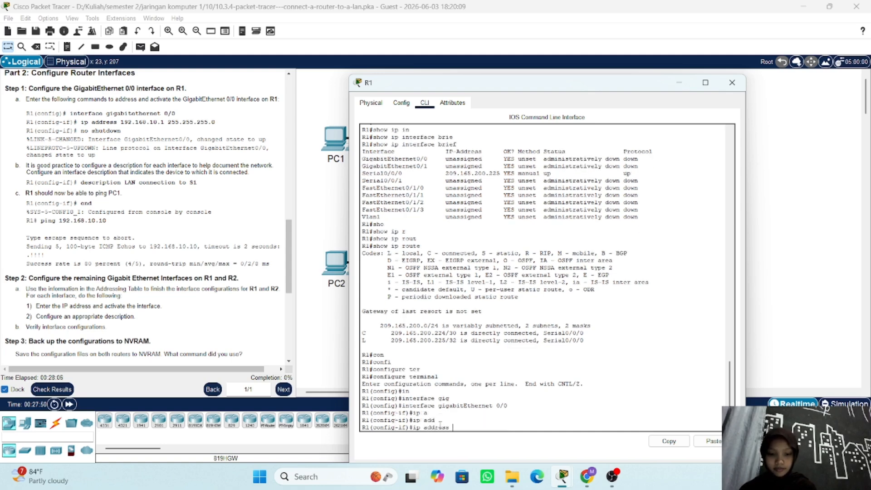
text(192)
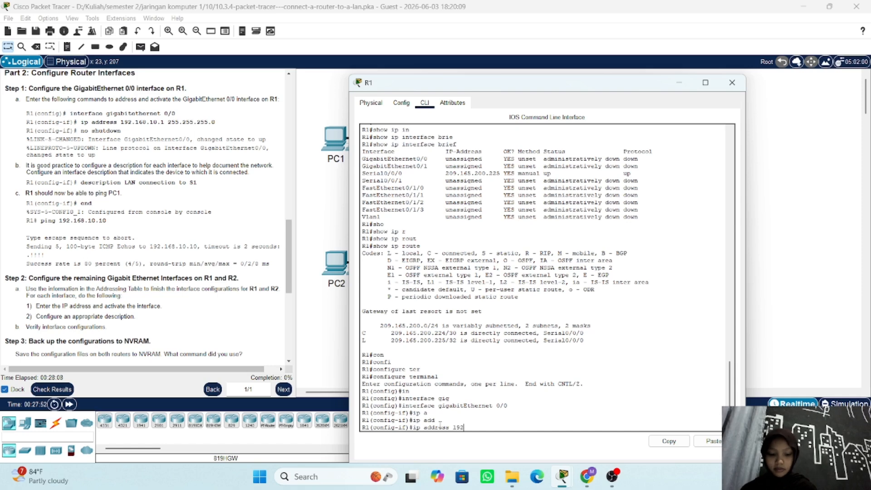
text(.168.1)
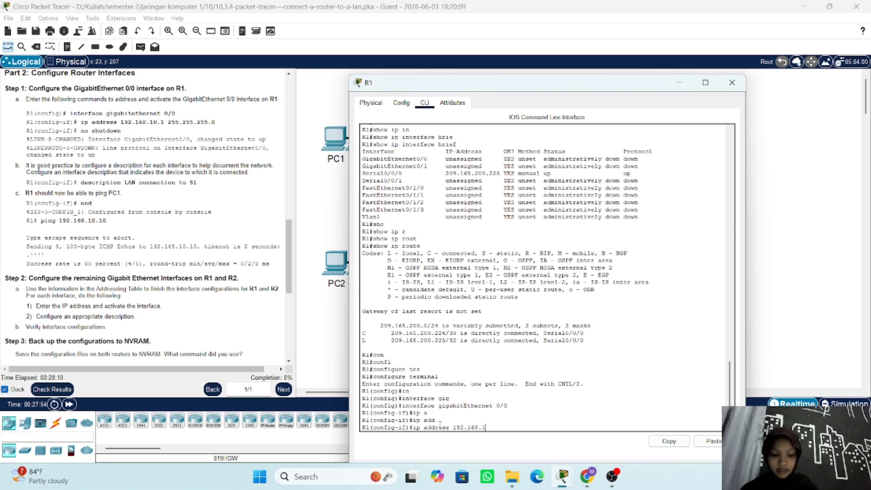
text(0.1 25)
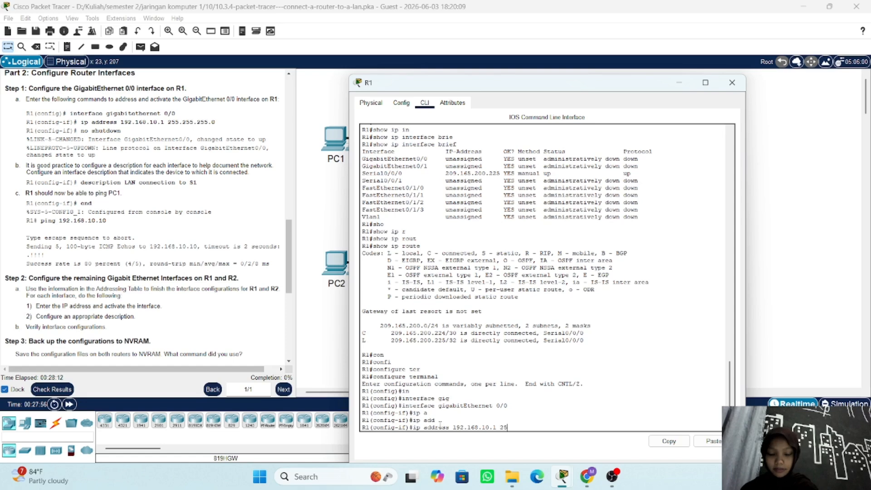
text(5.255)
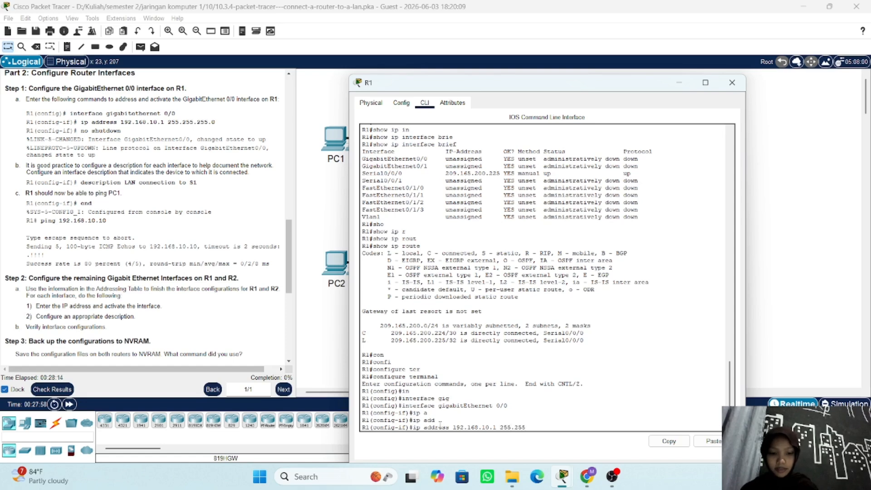
text(.255)
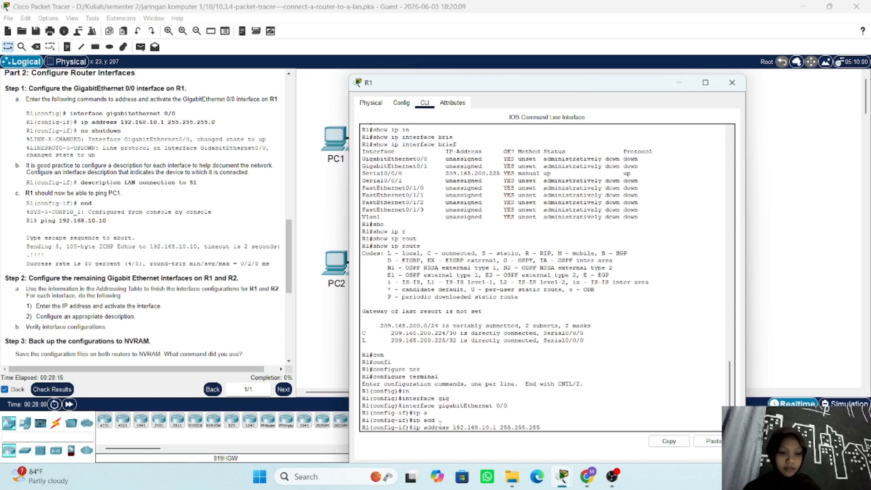
text(.0)
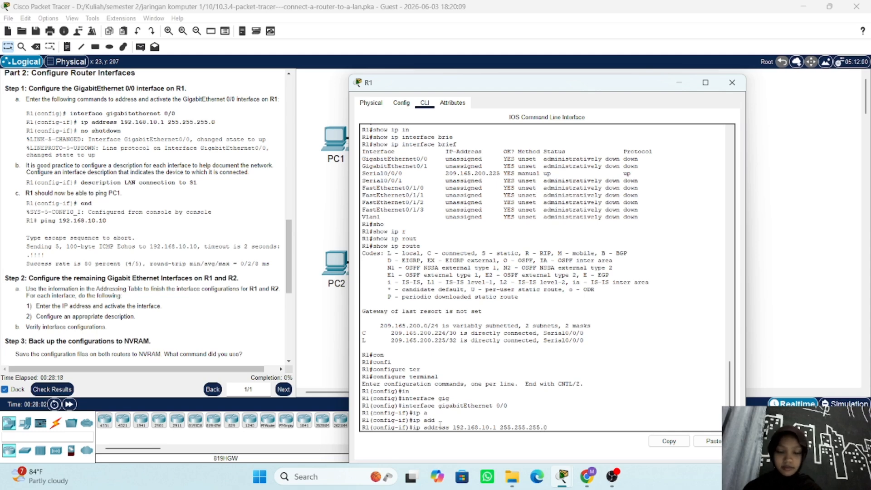
key(Return)
text(no sh)
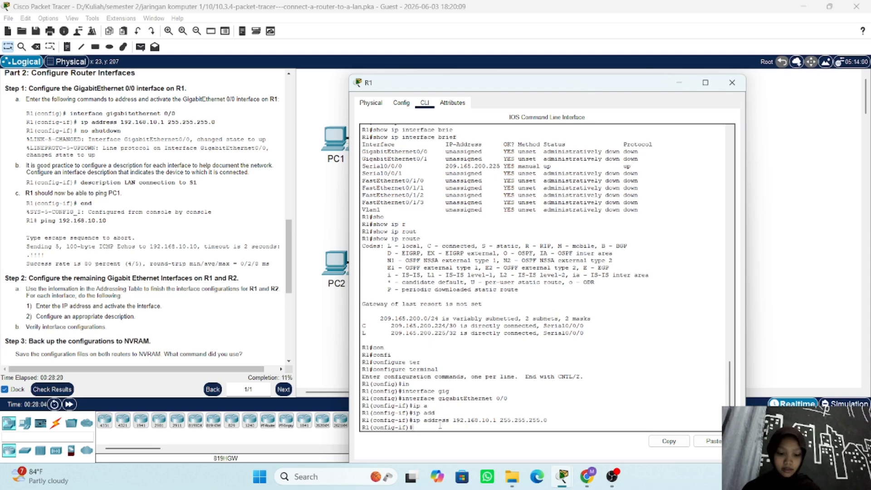
key(Return)
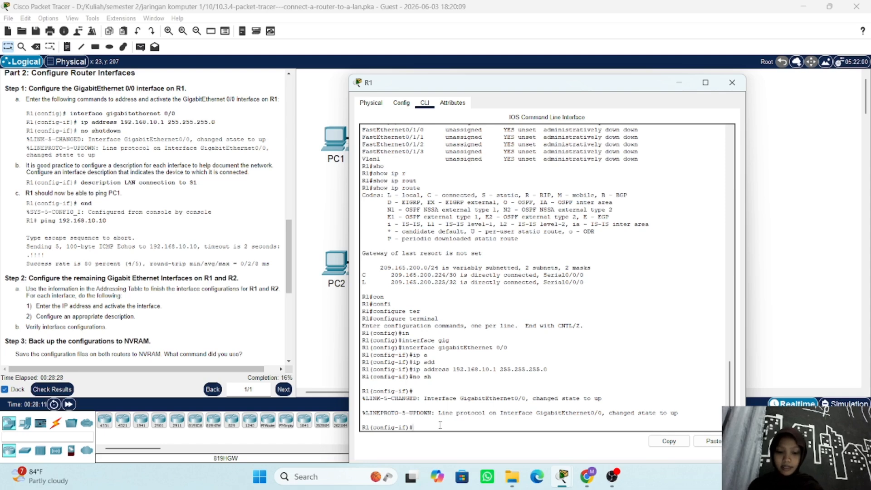
Step: Set the GigabitEthernet 0/0 description to "LAN connection to S1" and end configuration mode on R1
text(des)
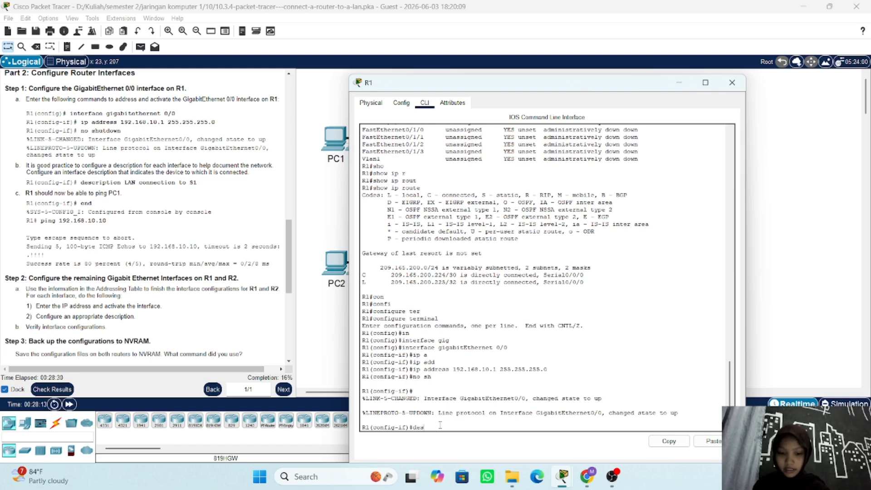
key(Tab)
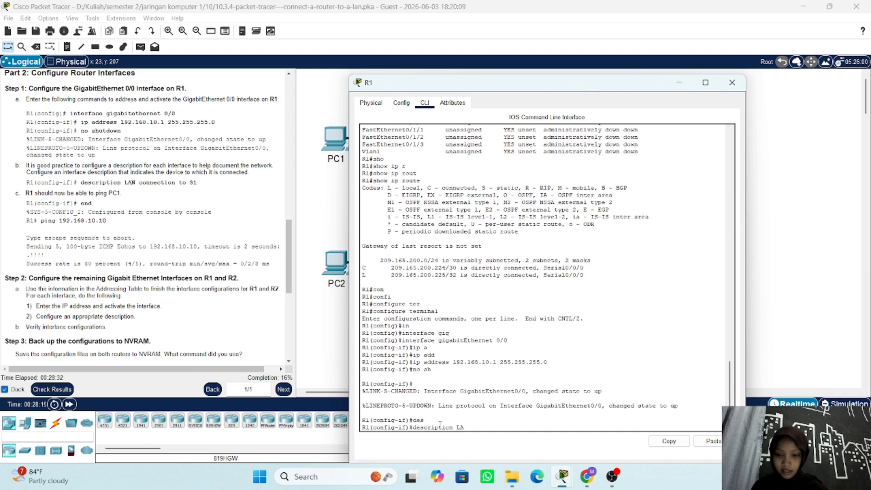
text(LAN co)
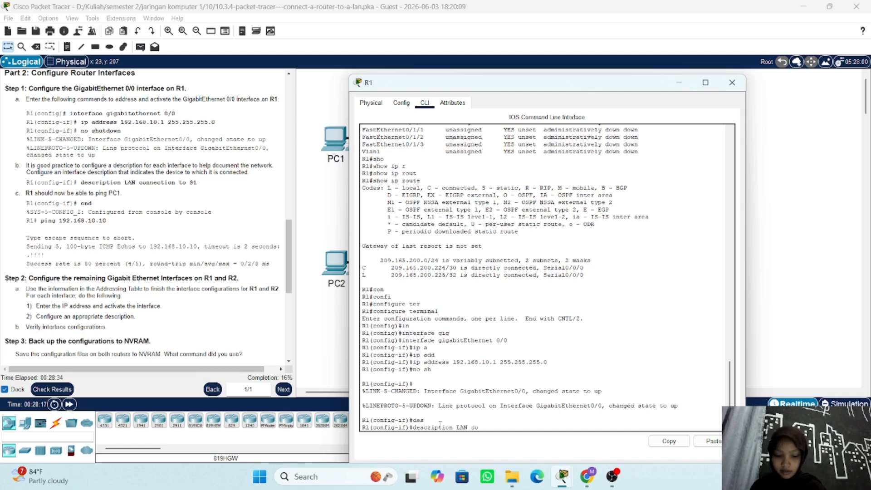
text(nnectio)
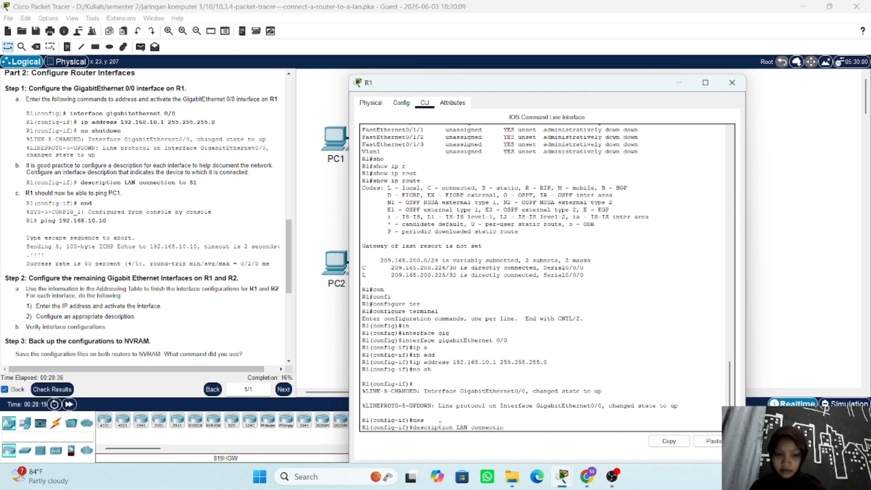
text(n to )
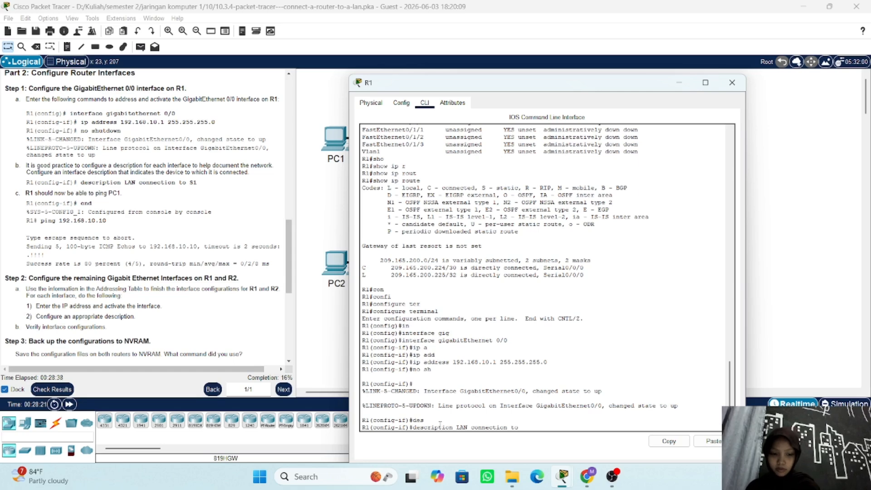
text(S1)
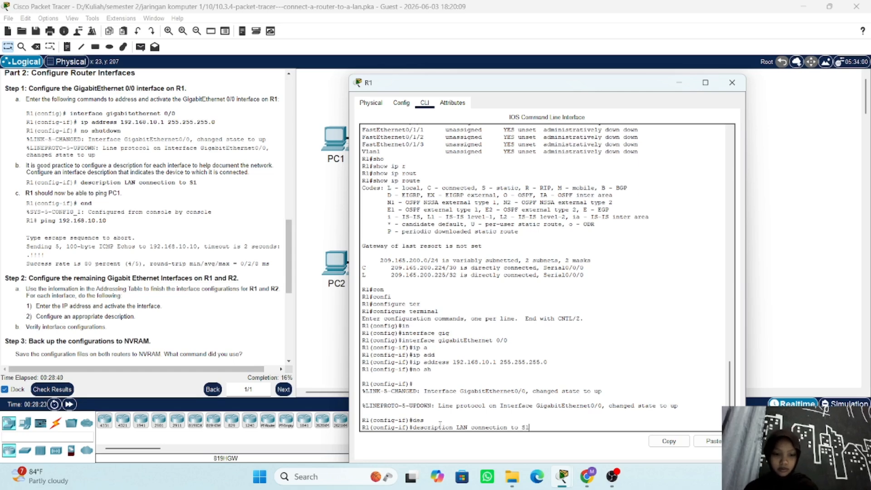
key(Return)
text(en)
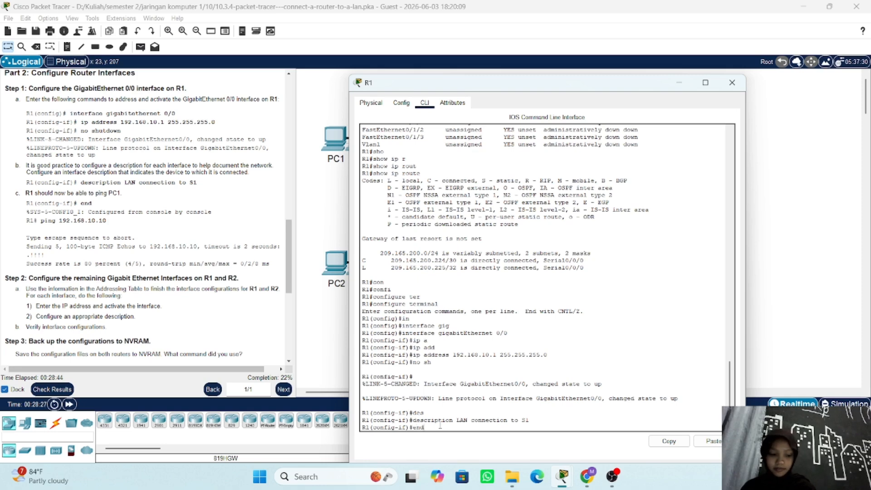
text(d)
key(Return)
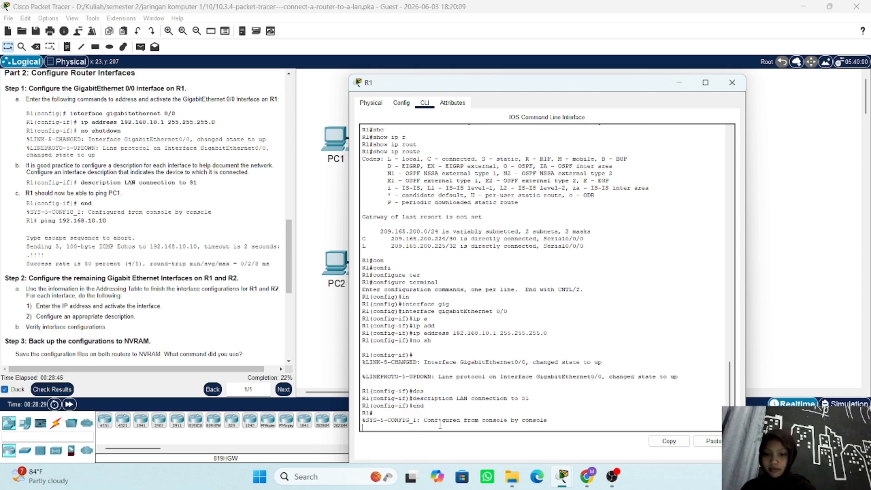
key(Return)
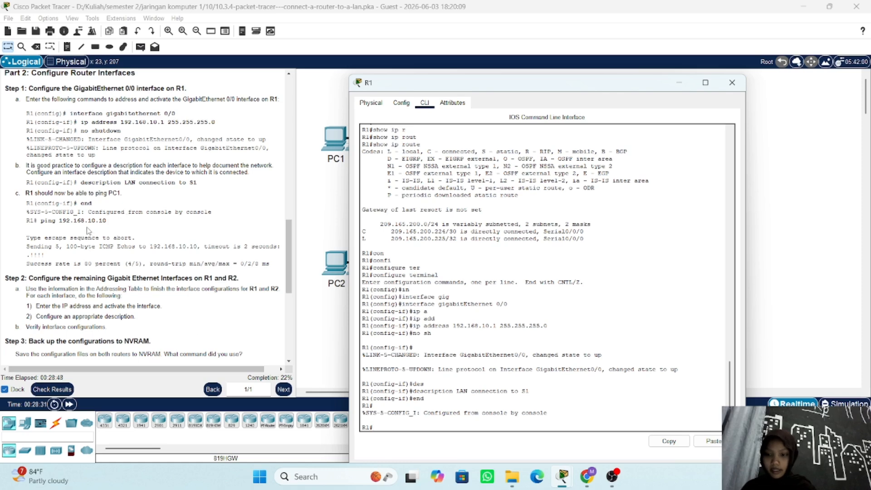
Step: Ping PC1 at 192.168.10.10 from R1's privileged EXEC prompt to test the LAN connection
scroll(90, 231, down, 3)
scroll(88, 230, down, 1)
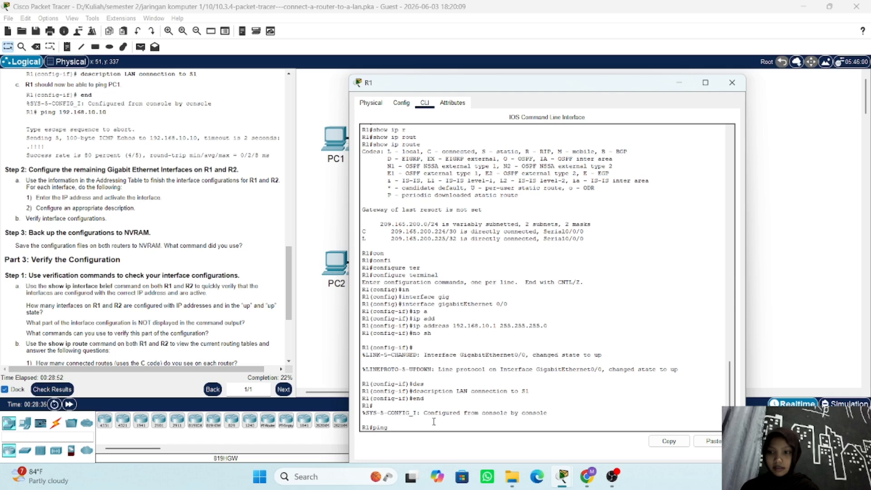
text(ping 19)
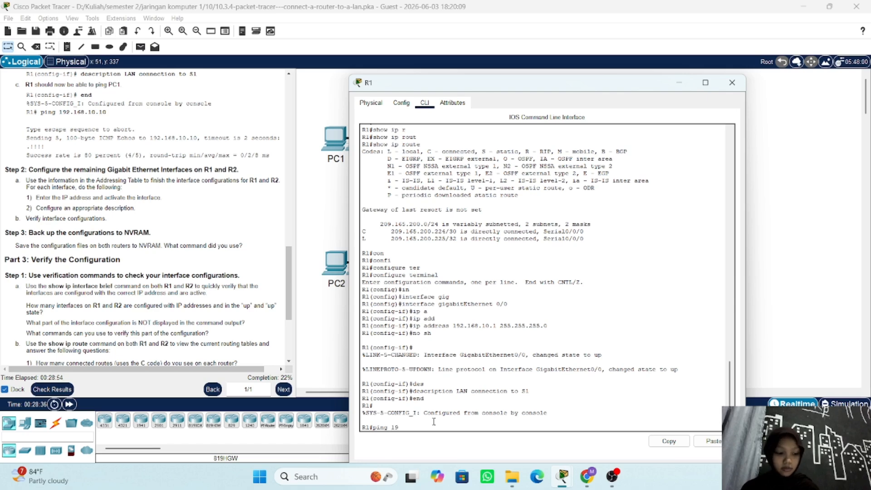
text(2.)
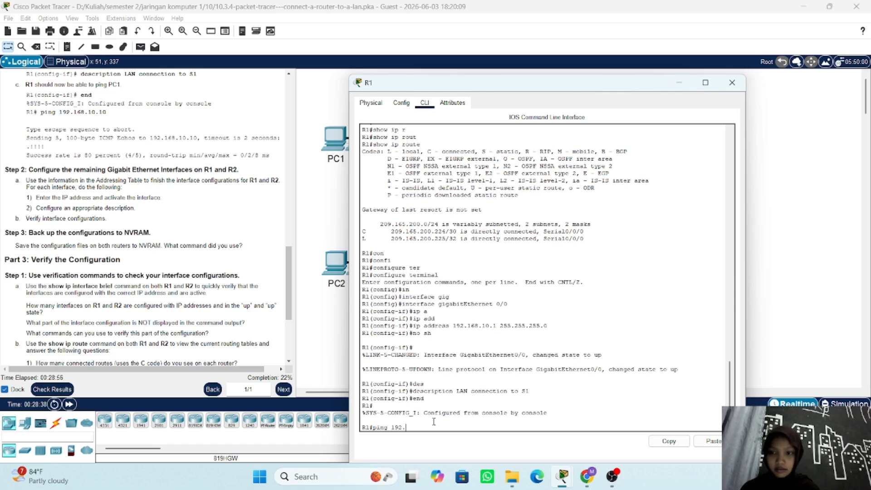
text(168.)
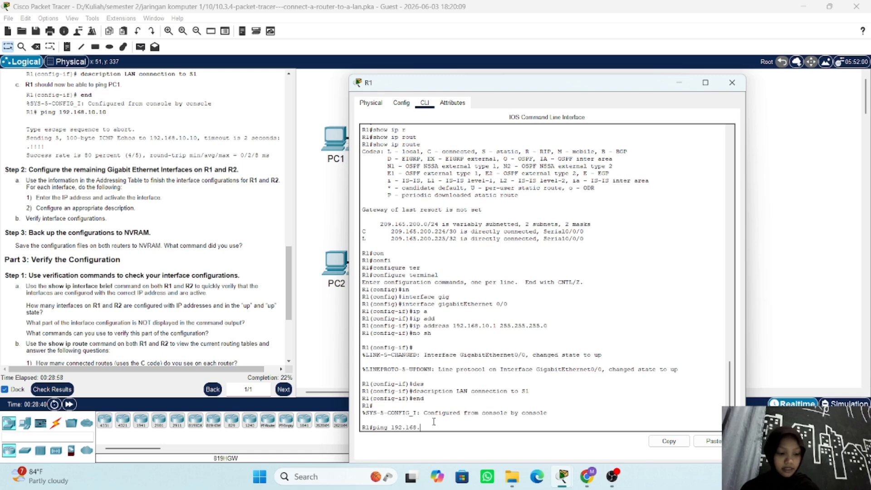
text(10.10)
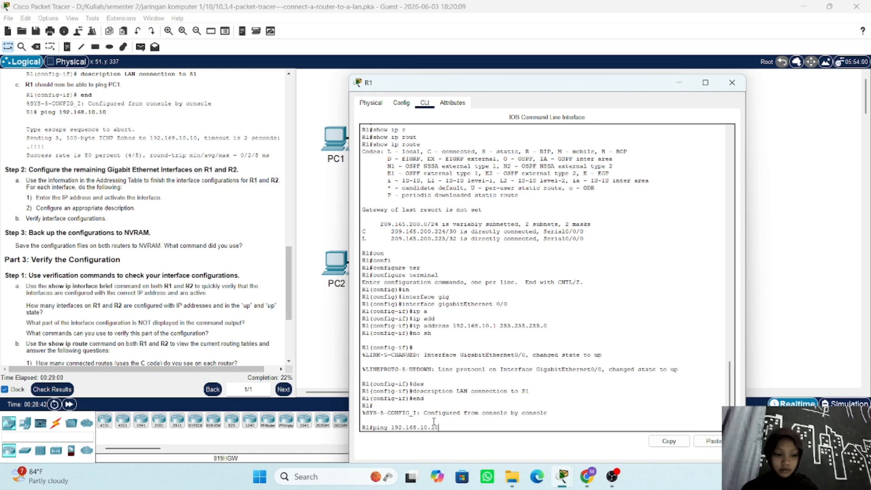
key(Return)
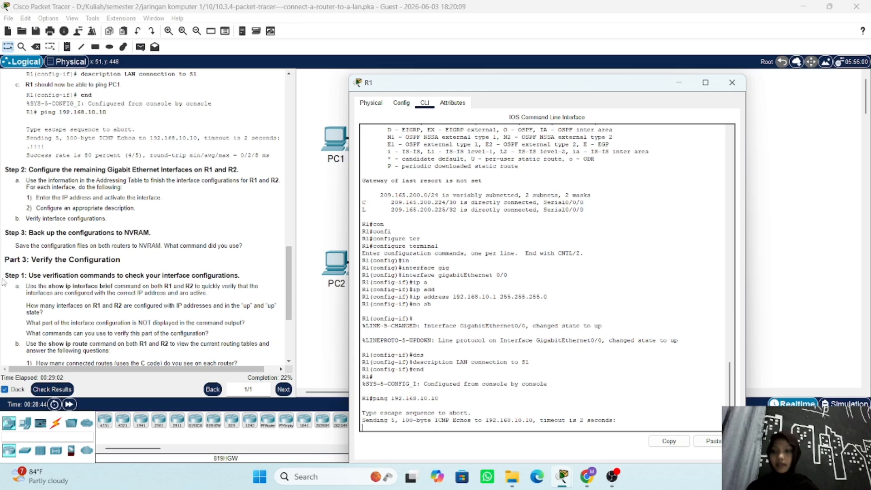
Step: Read the Step 2 instructions for the remaining Gigabit Ethernet interfaces and re-enter global configuration mode on R1 with configure terminal
scroll(76, 163, down, 1)
scroll(76, 163, down, 1)
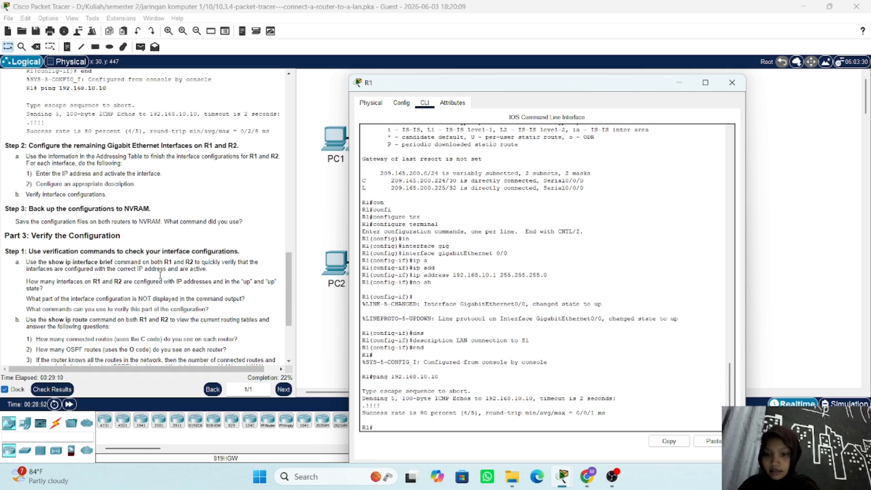
scroll(160, 277, down, 1)
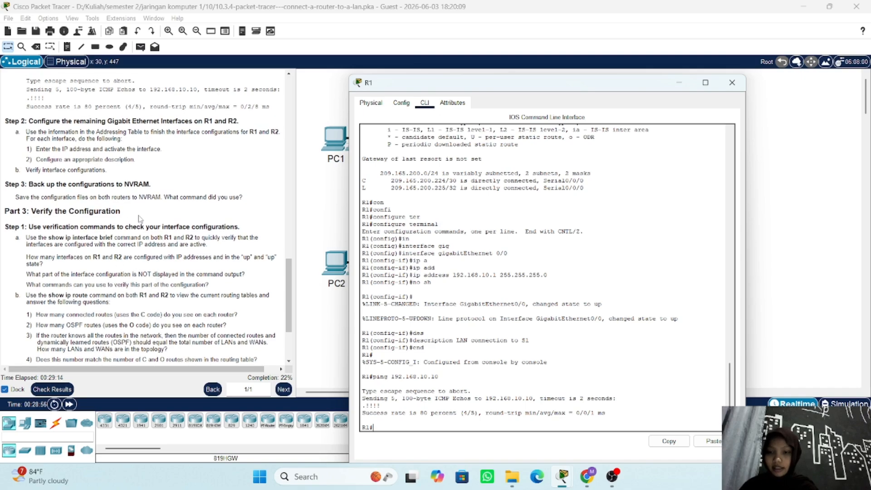
scroll(136, 132, down, 2)
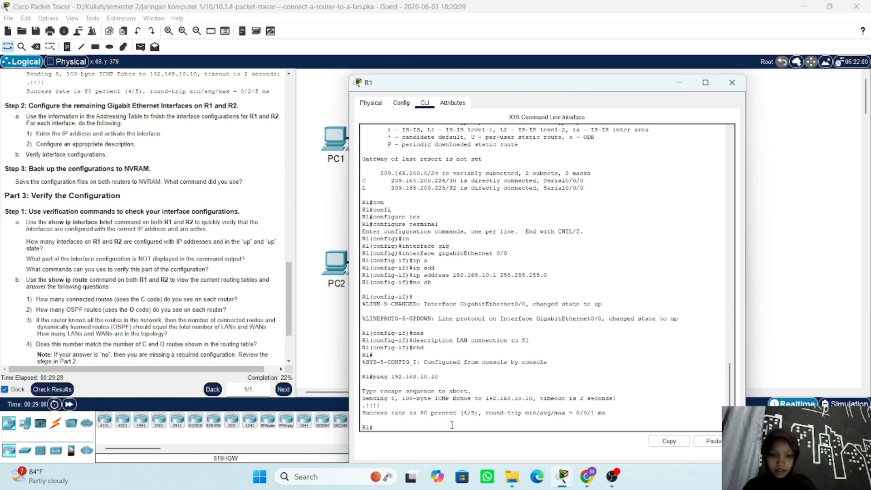
text(con)
key(Tab)
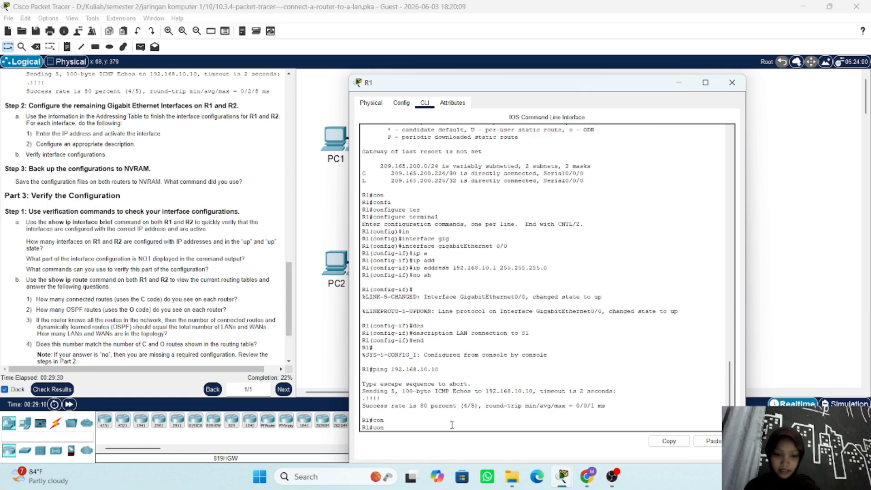
text(fig)
key(Tab)
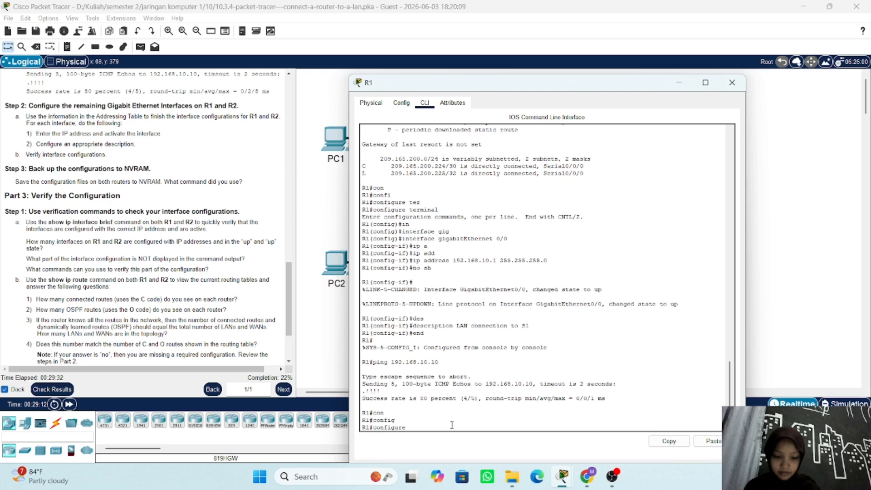
text(ter)
key(Tab)
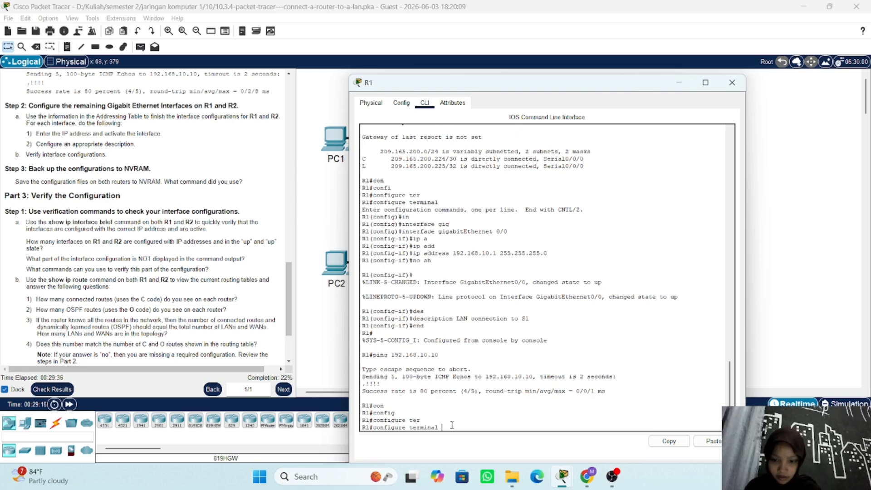
key(Return)
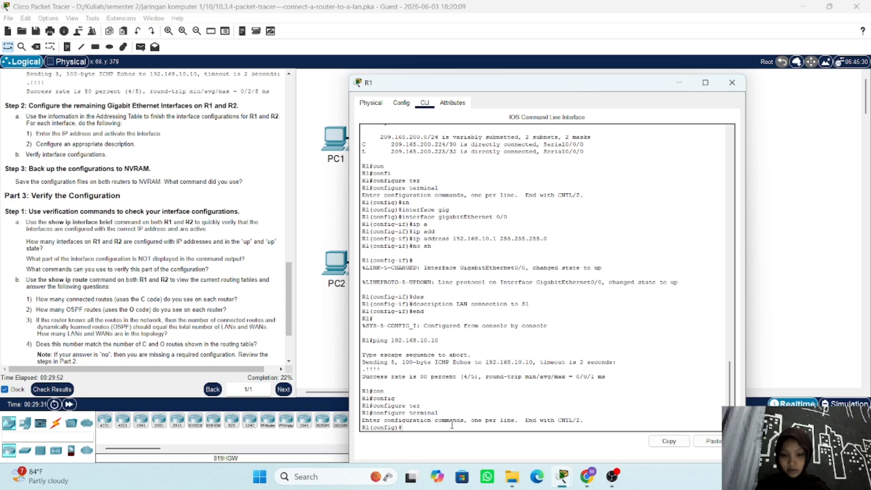
Step: Enter interface configuration mode for GigabitEthernet 0/1 on R1
text(int)
key(Tab)
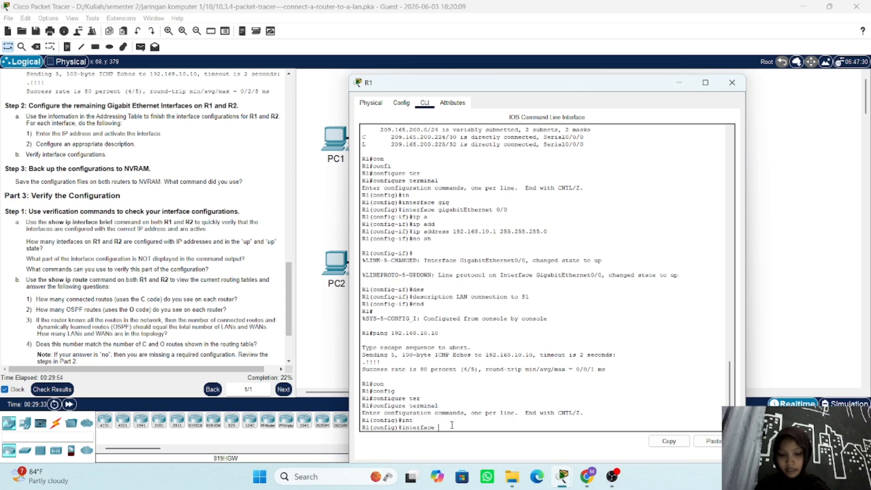
text(gig)
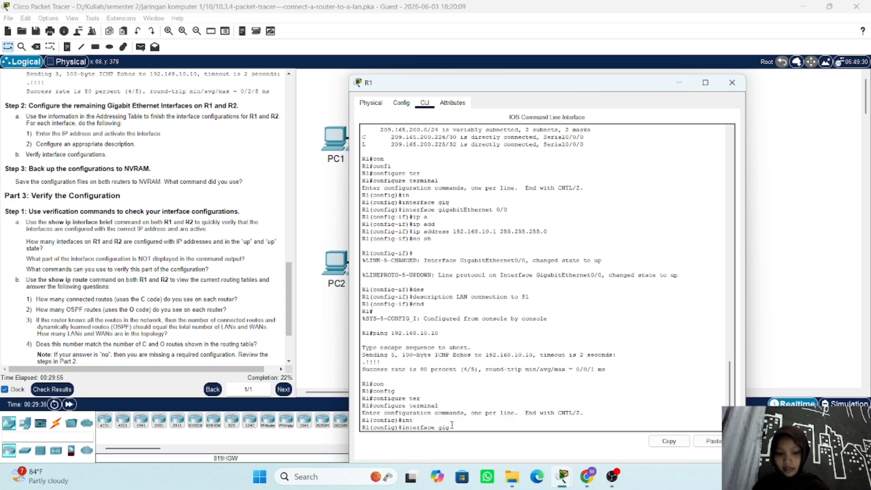
key(Tab)
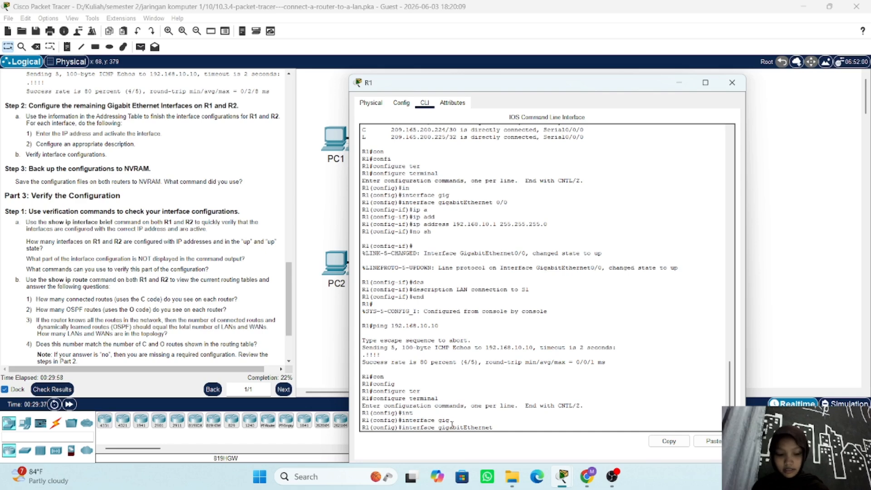
text(0/1)
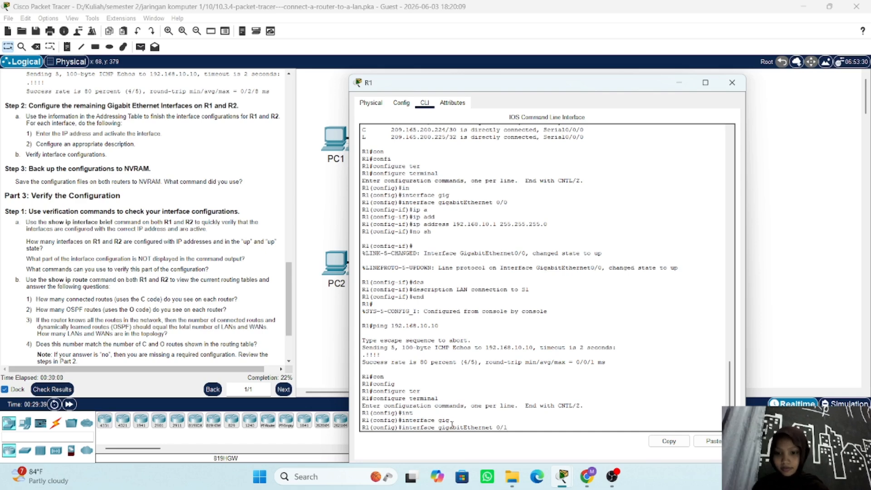
key(Return)
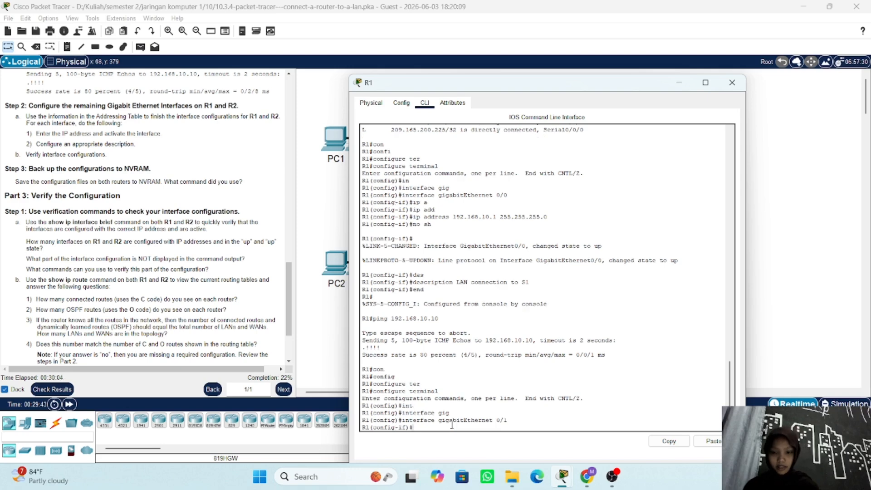
Step: Look up R1's G0/1 entry in the Addressing Table and assign the interface IP address 192.168.11.1 with mask 255.255.255.0
text(ip)
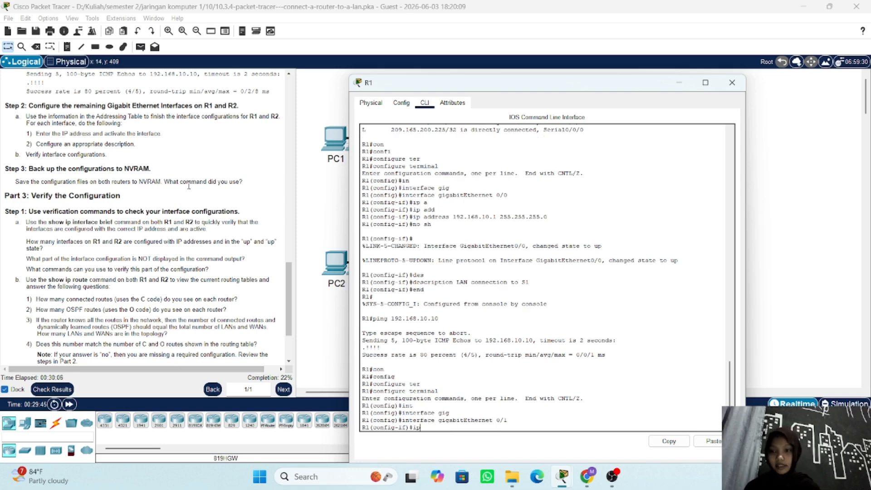
scroll(39, 164, up, 15)
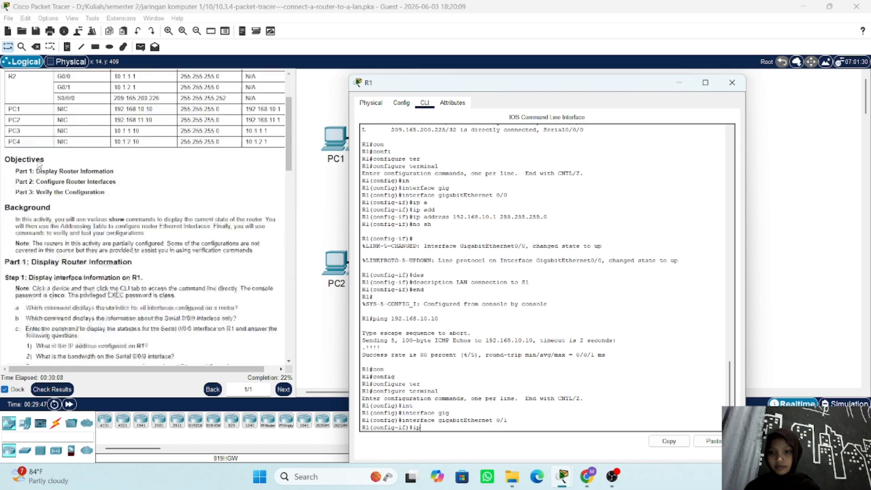
scroll(39, 164, up, 3)
scroll(39, 164, down, 1)
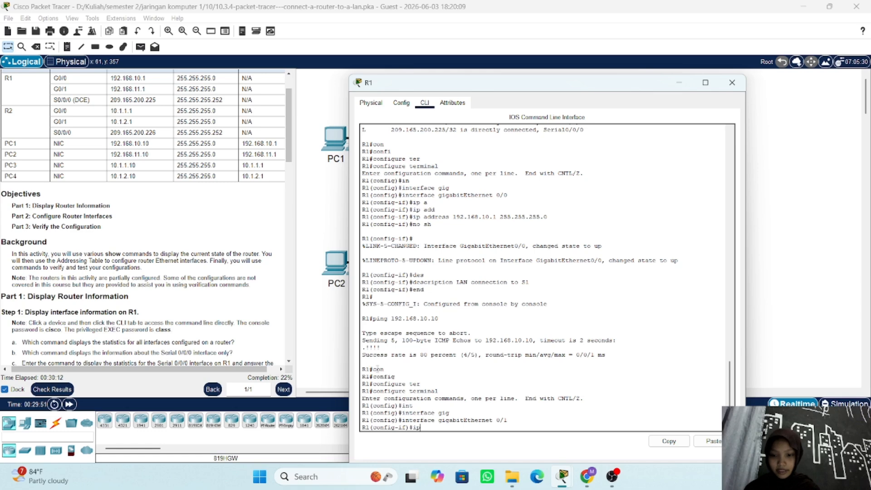
text(add)
key(Tab)
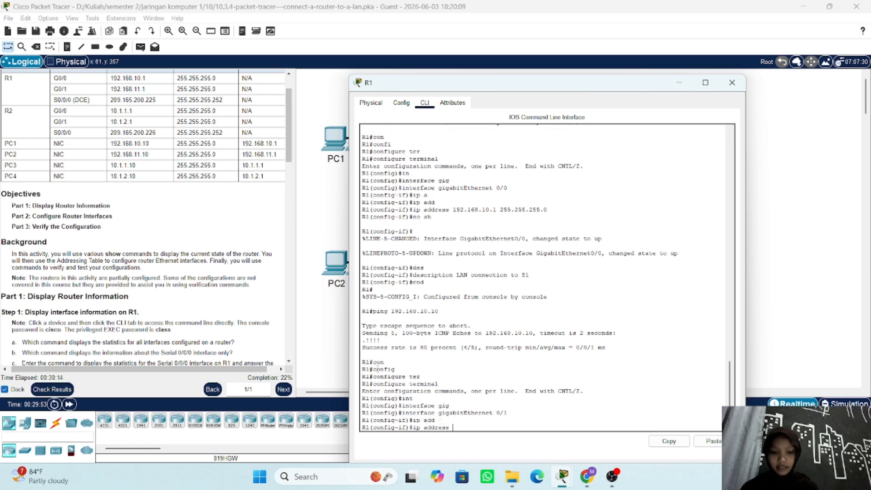
text(1)
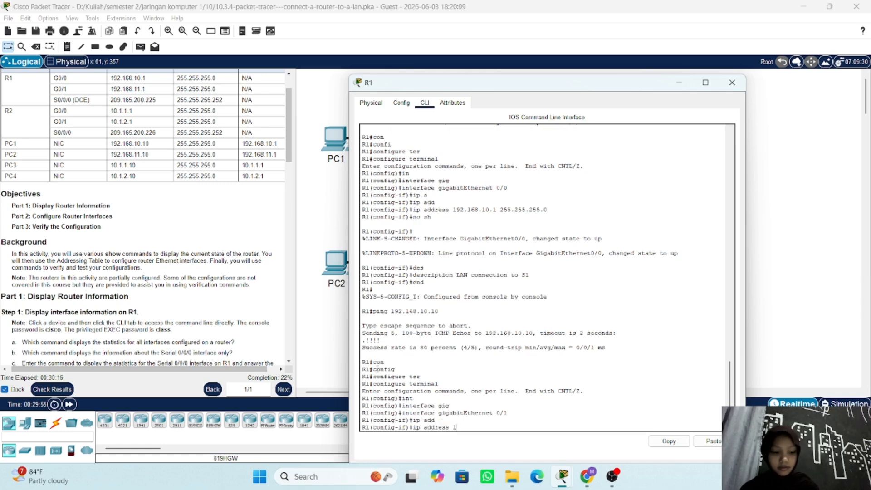
text(92)
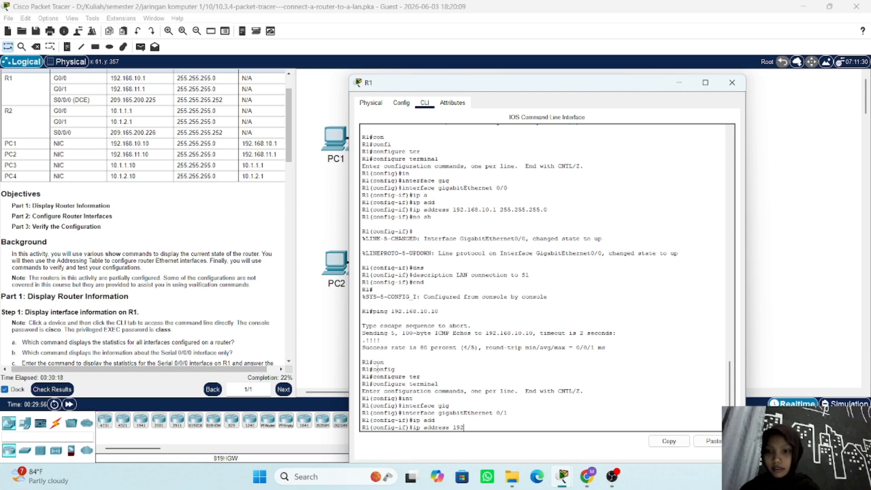
text(.168)
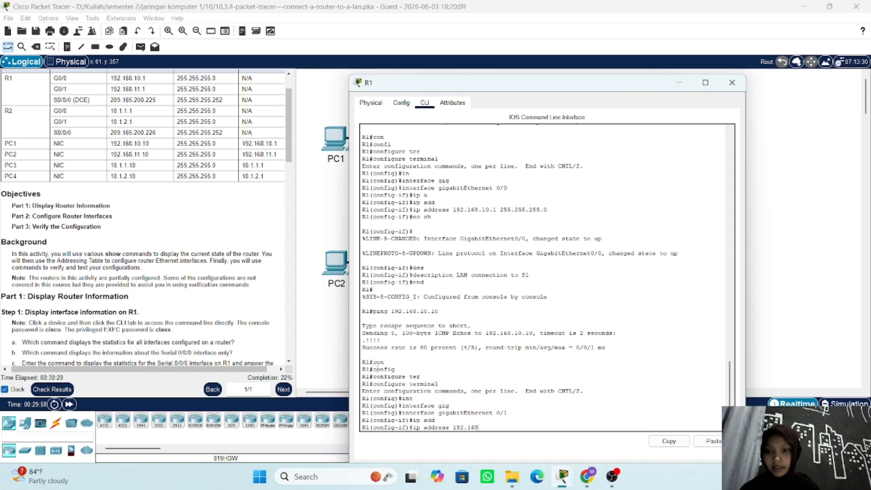
text(.11.1)
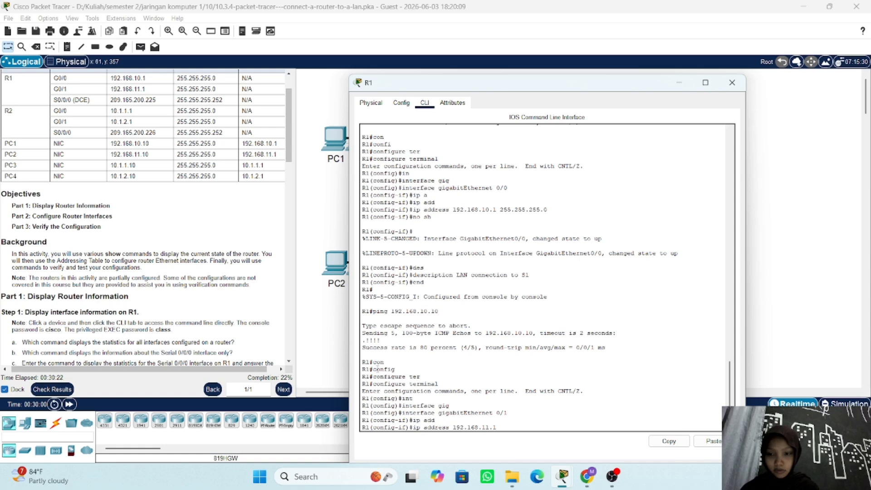
text( 2)
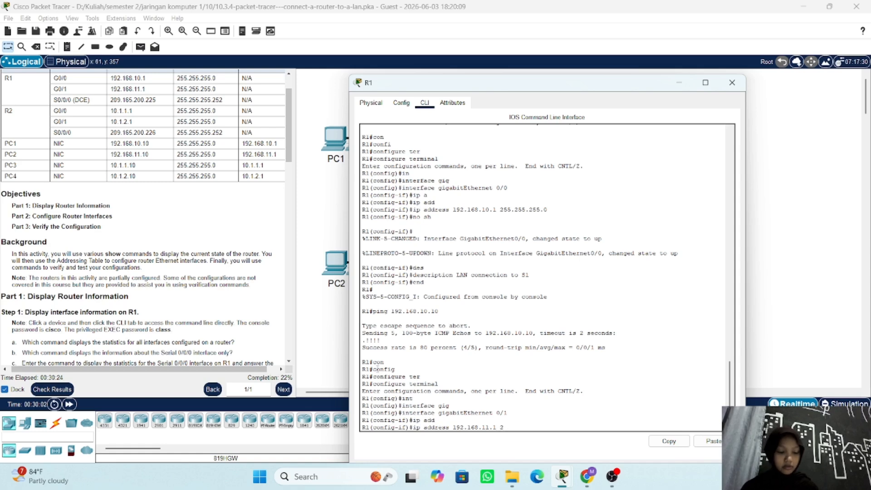
text(55.255.)
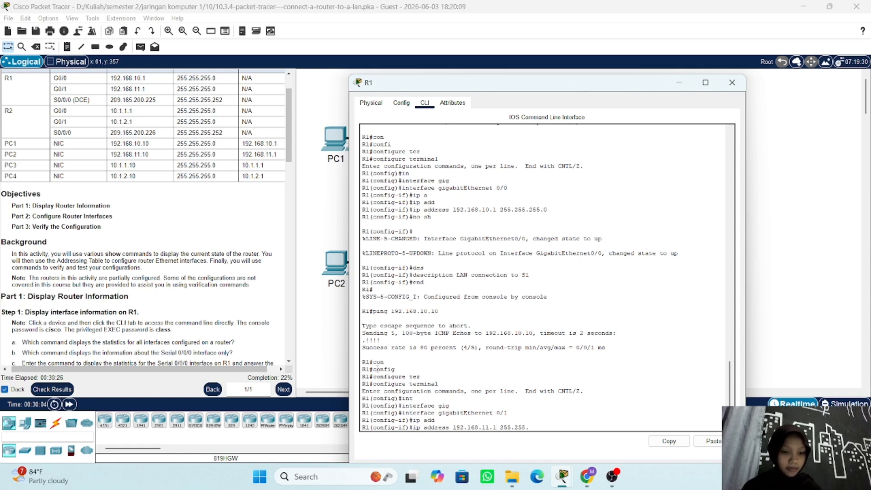
text(255.0)
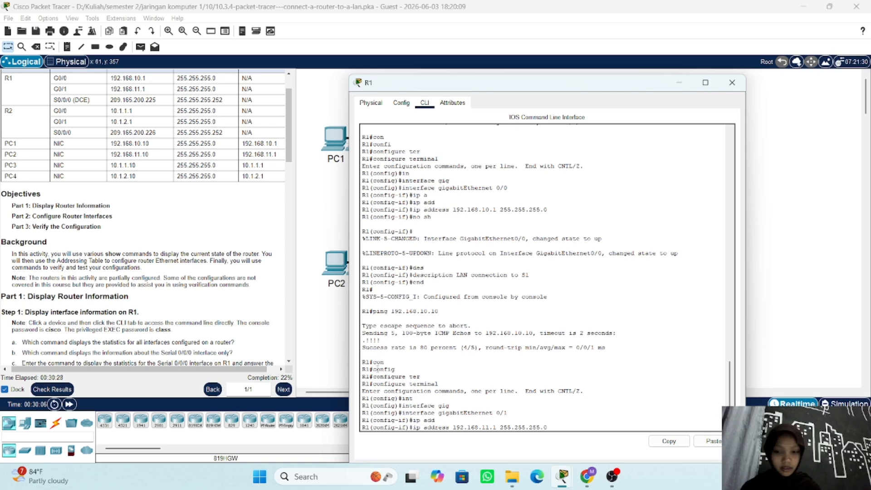
key(Return)
Step: Activate R1's GigabitEthernet 0/1 interface with no shutdown
text(nfig-if)#n)
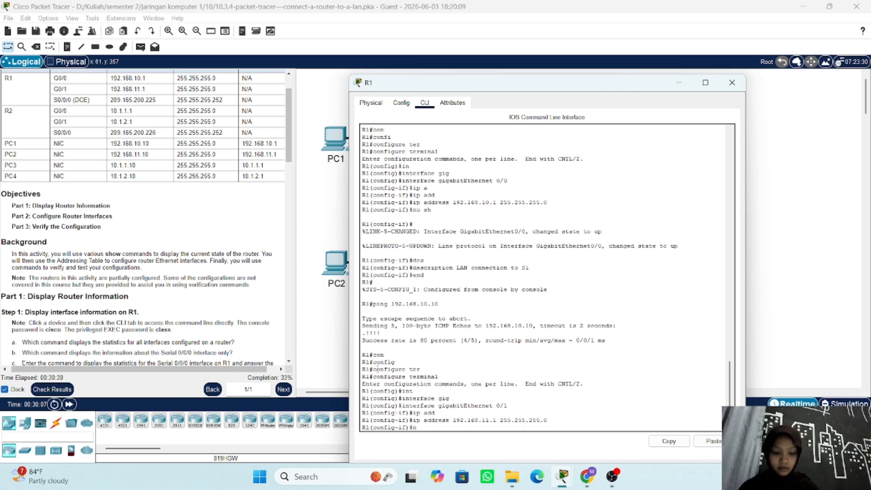
text(o sh)
key(Return)
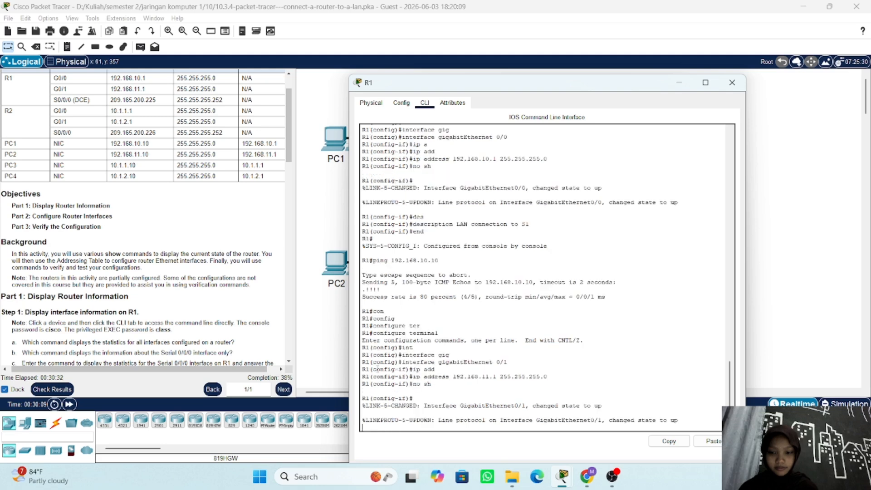
Step: Set the GigabitEthernet 0/1 description to "LAN connection to S2" and end configuration mode on R1
text(dis)
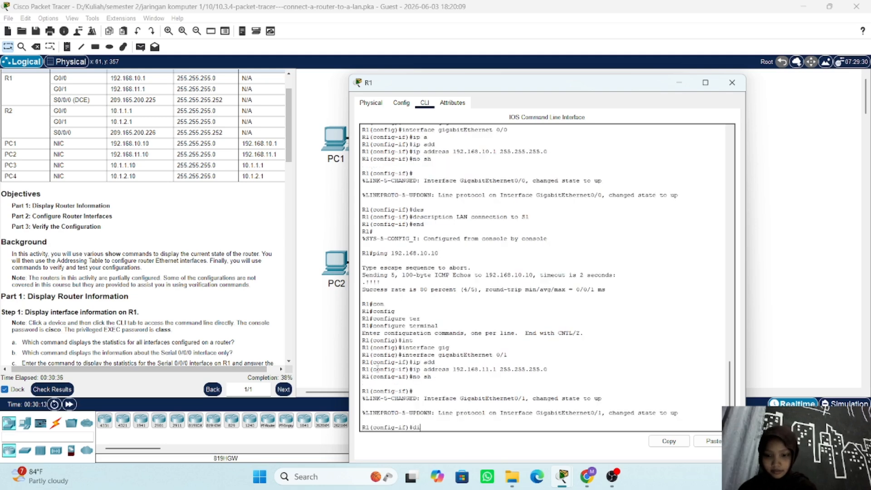
key(BackSpace)
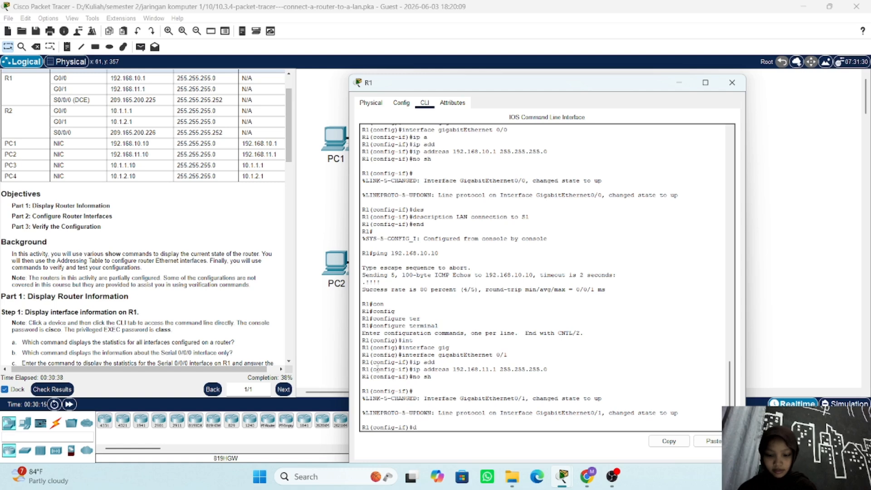
text(es)
key(Tab)
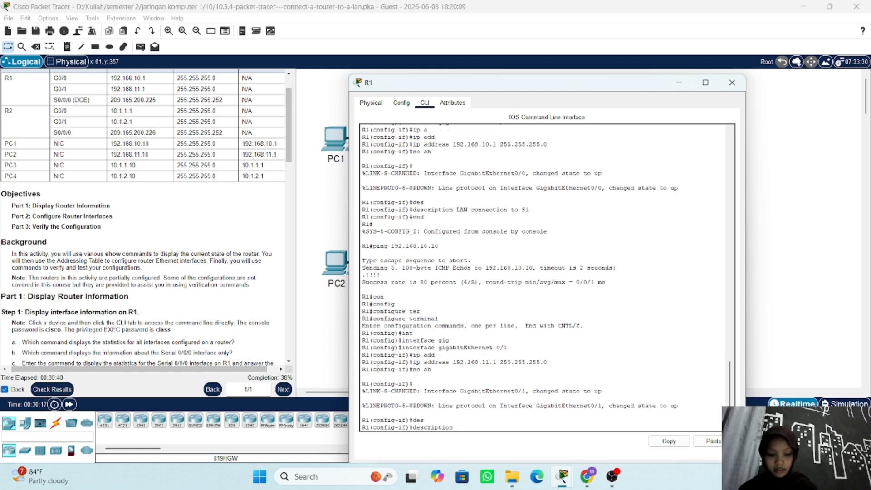
text(LAN)
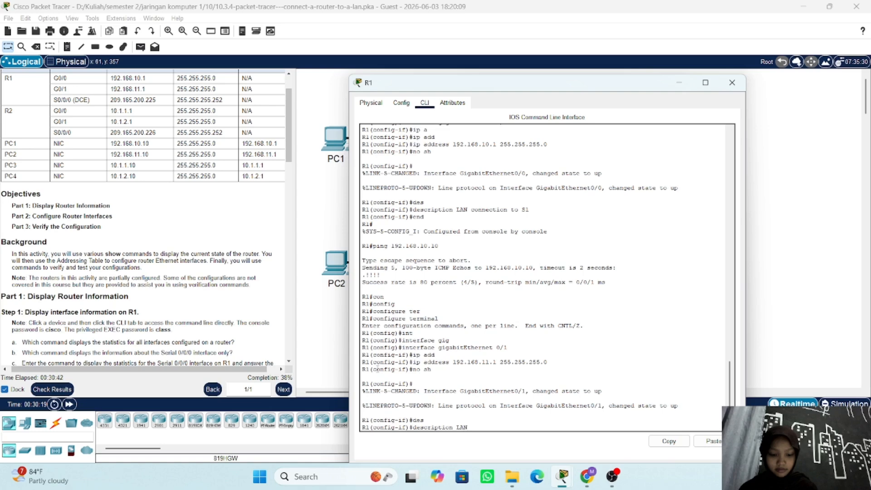
text( conn)
key(Tab)
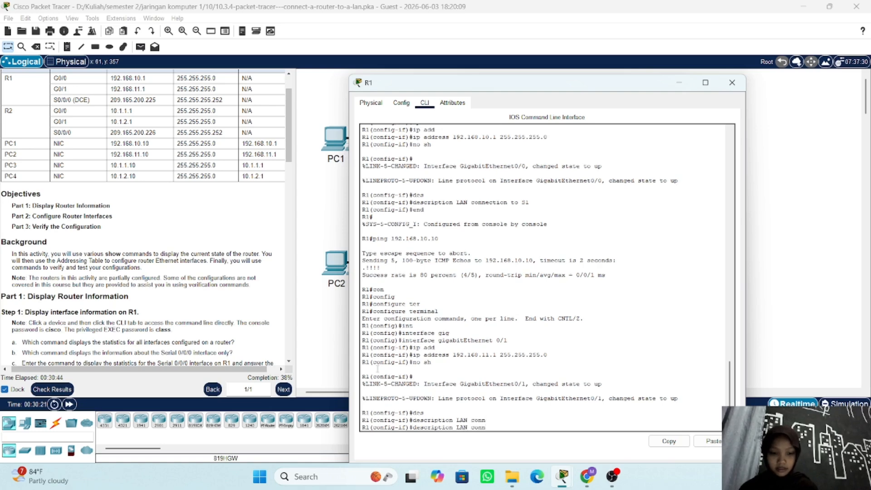
text(ection)
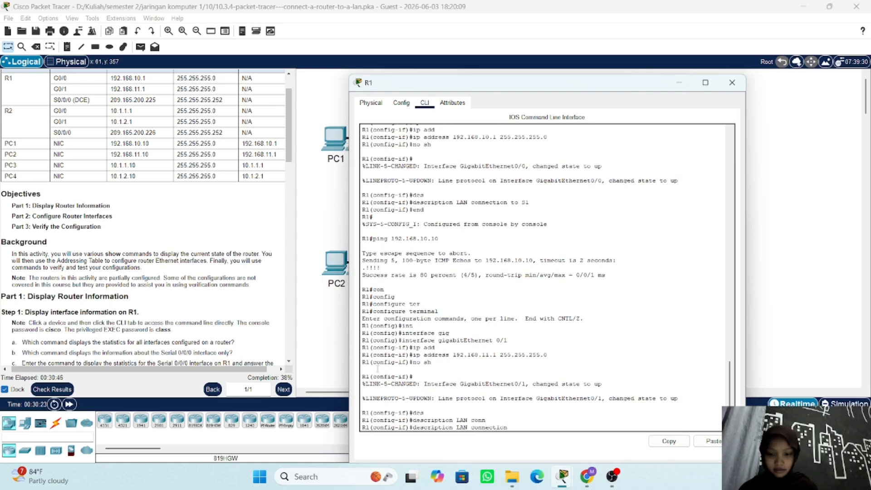
text( to S2)
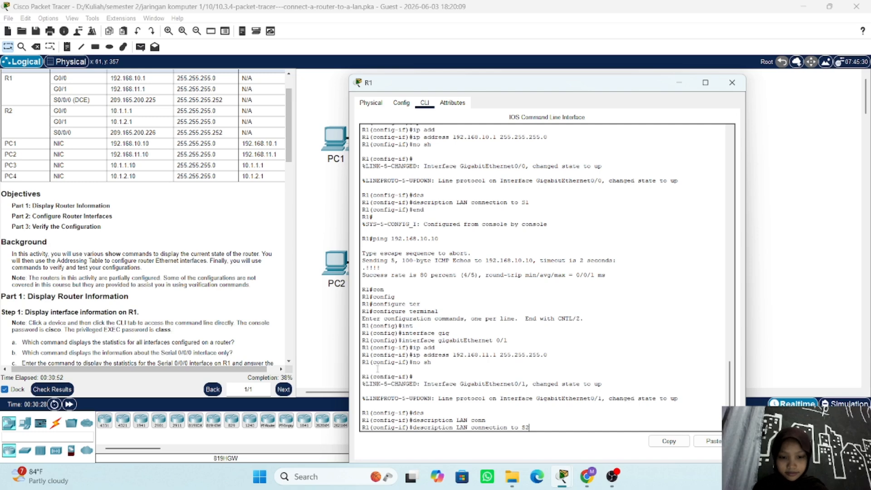
key(Return)
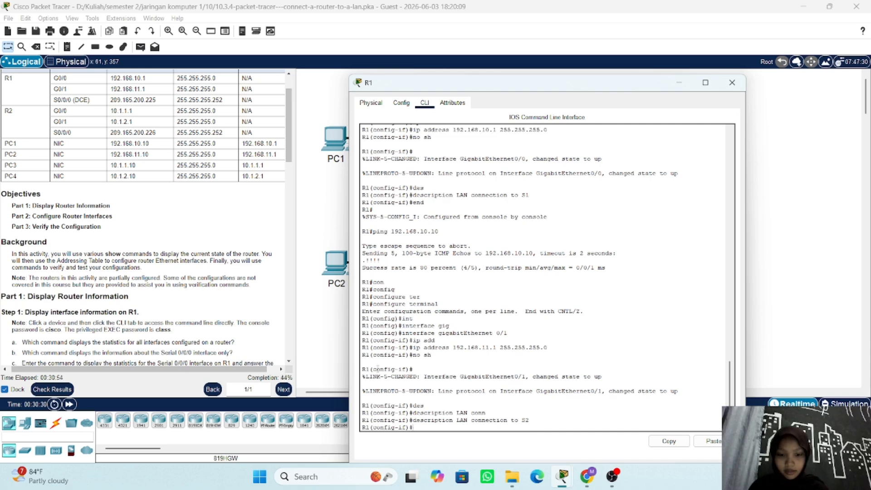
text(e)
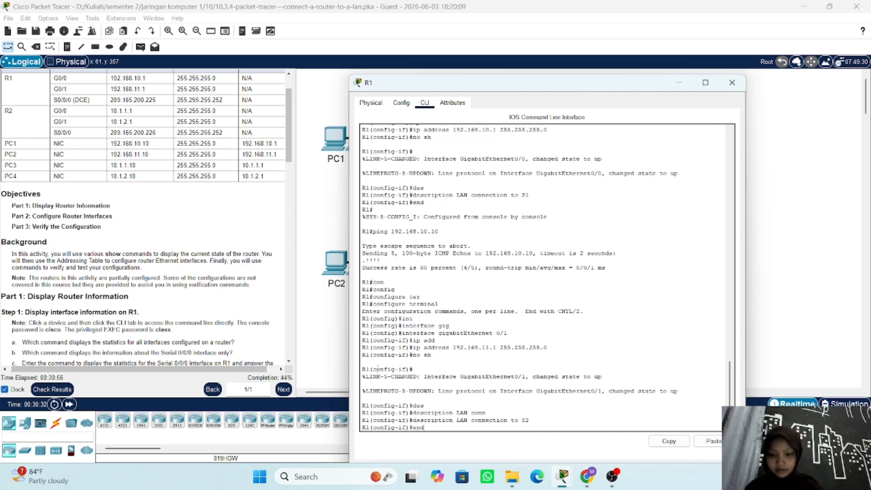
text(nd)
key(Return)
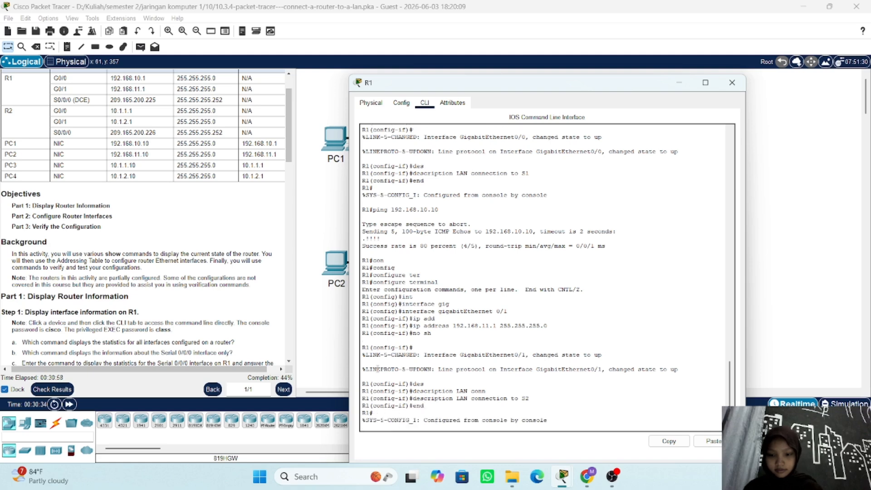
key(Return)
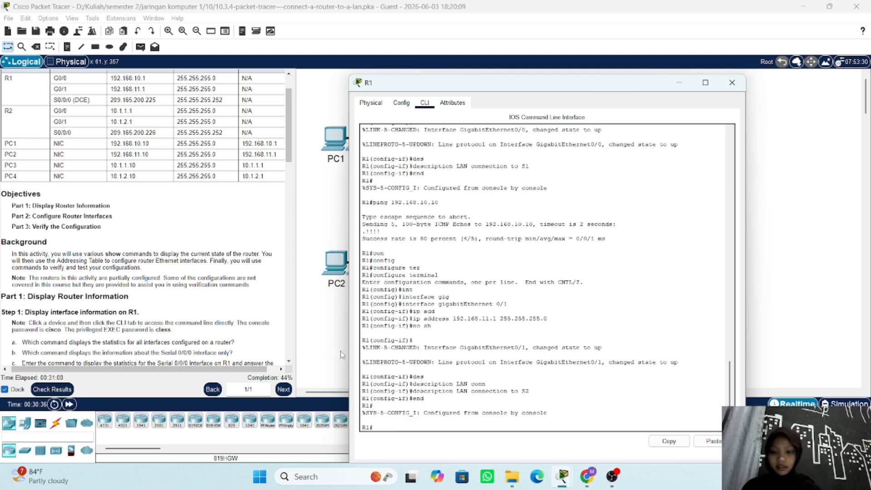
Step: Switch to R2's command line and enter global configuration mode with configure terminal
scroll(177, 293, up, 1)
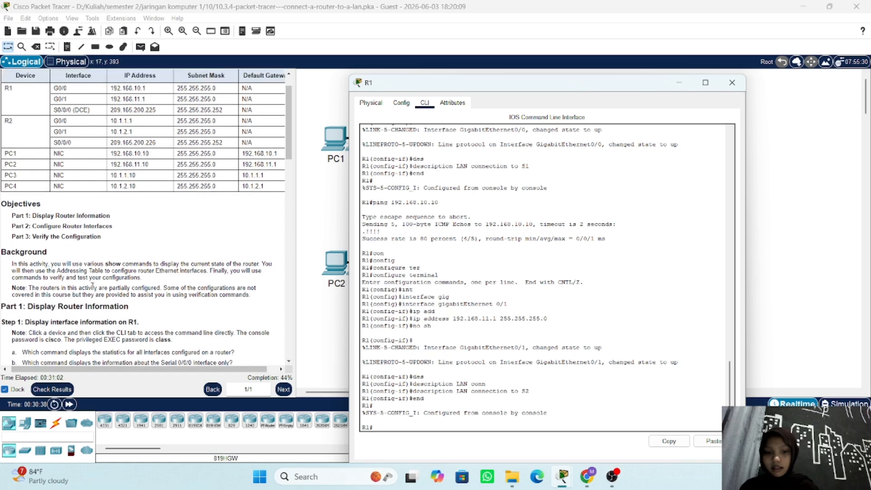
mouse_move(564, 477)
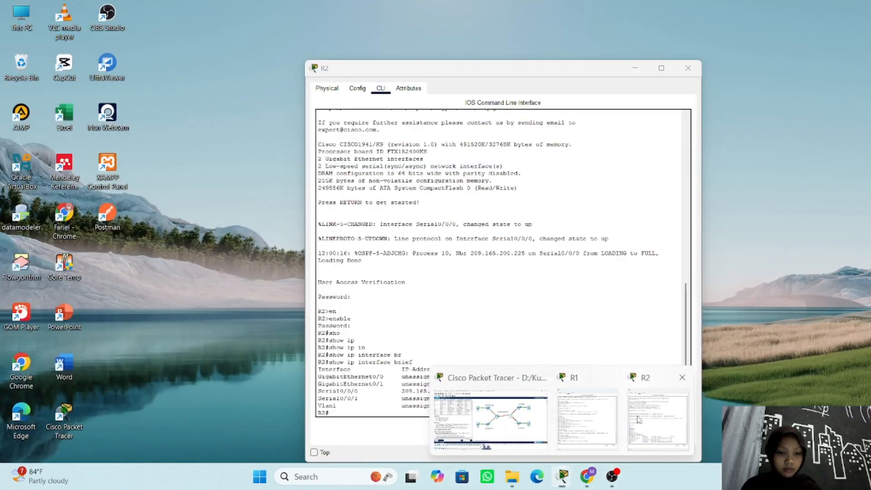
click(638, 419)
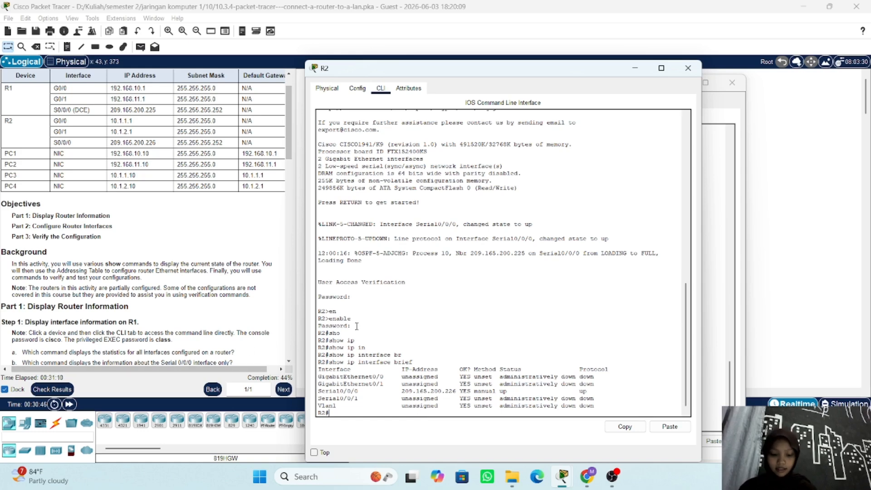
text(con)
key(Tab)
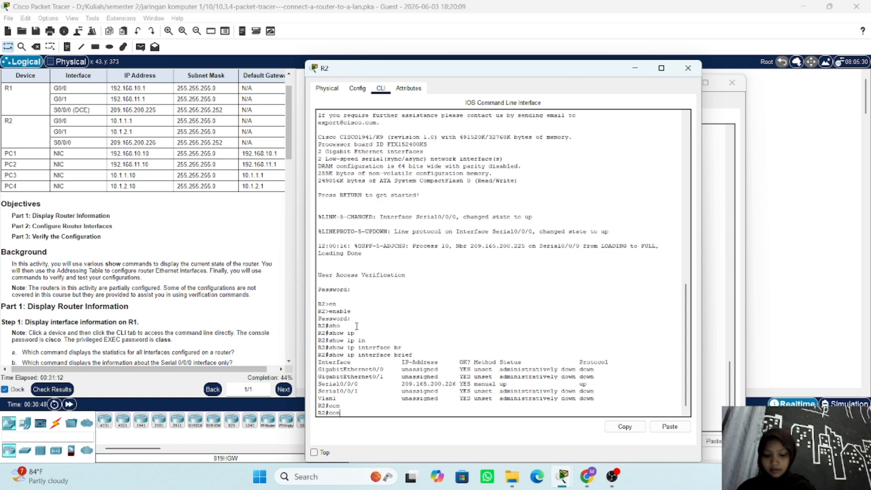
text(ter)
key(Tab)
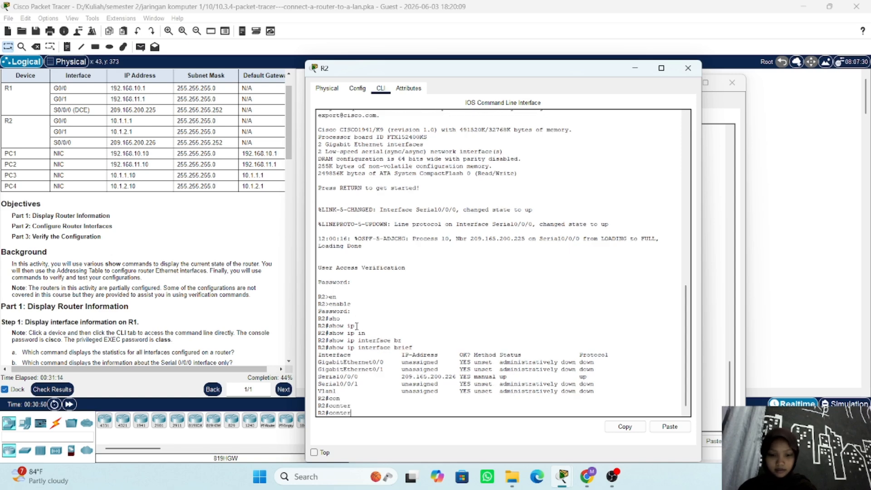
key(BackSpace)
key(BackSpace)
key(BackSpace)
key(Tab)
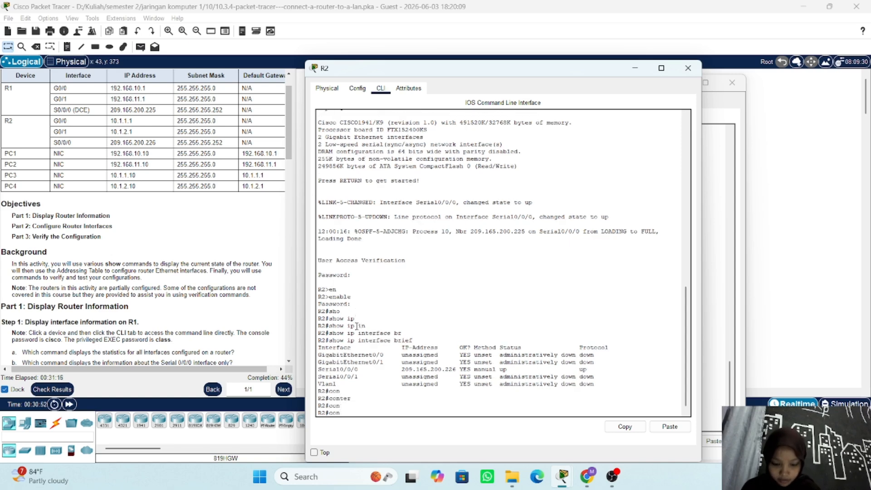
text(fi)
key(Tab)
text(t)
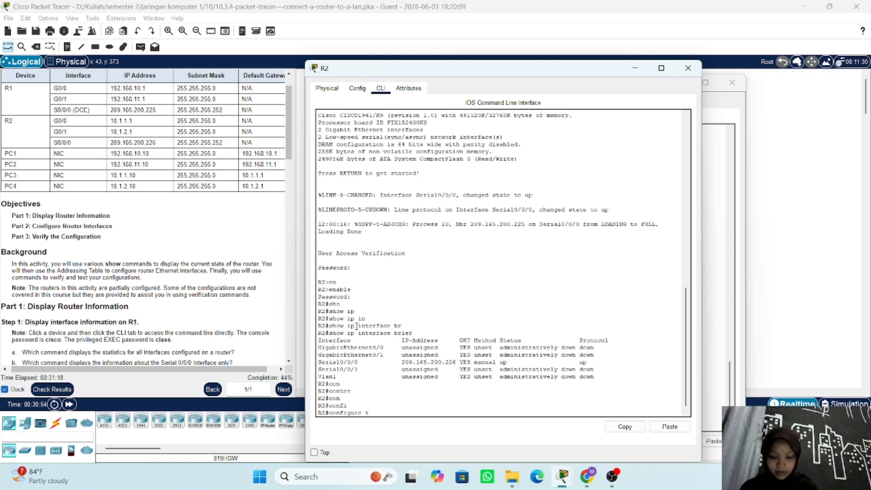
text(er)
key(Tab)
key(Return)
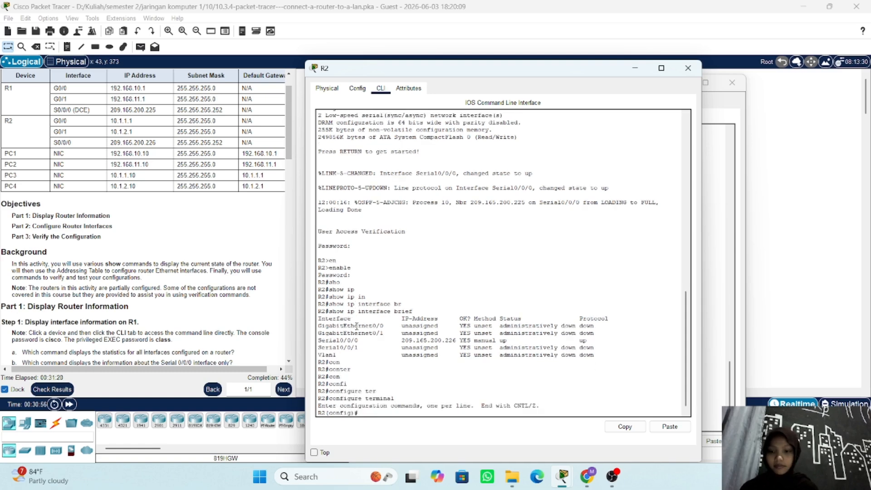
Step: Enter interface configuration mode for GigabitEthernet 0/0 on R2
text(in)
key(Tab)
text(gig)
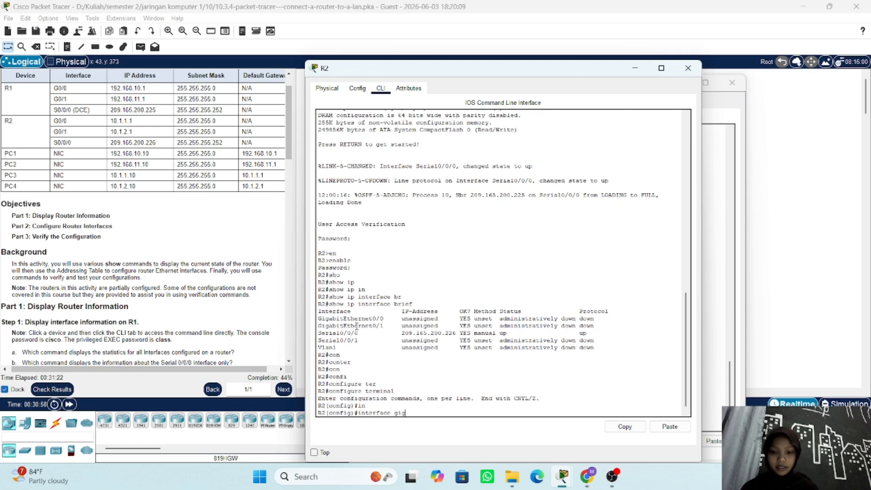
key(Tab)
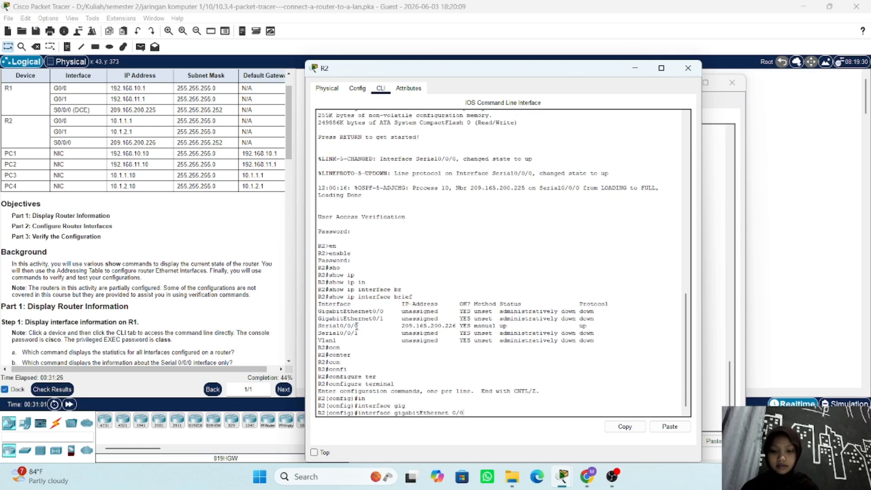
key(Return)
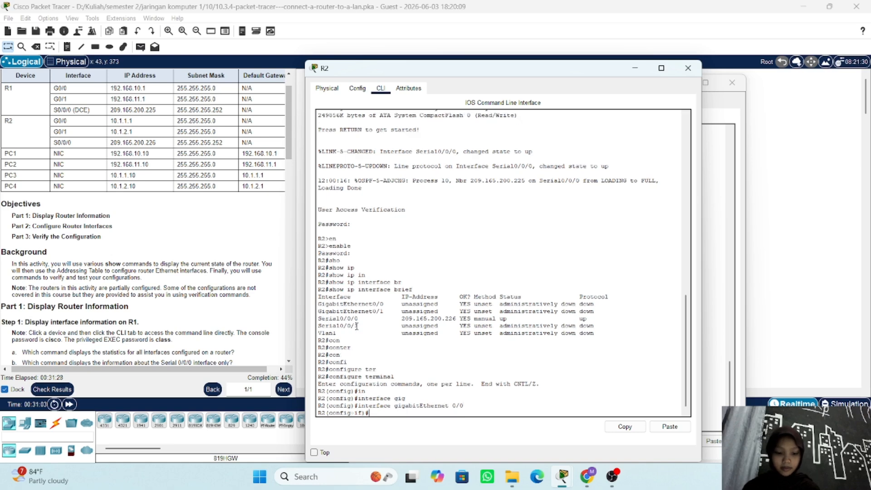
Step: Assign R2's GigabitEthernet 0/0 interface the IP address 10.1.1.1 with mask 255.255.255.0
text(ip addres)
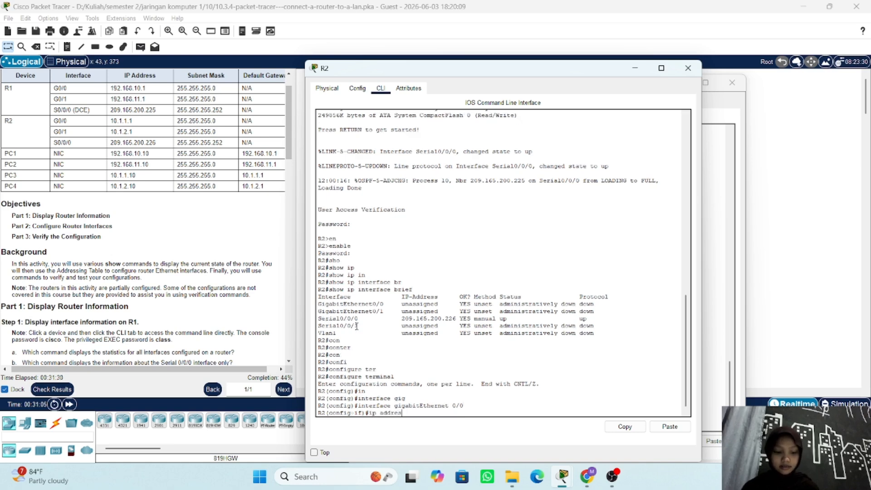
key(Tab)
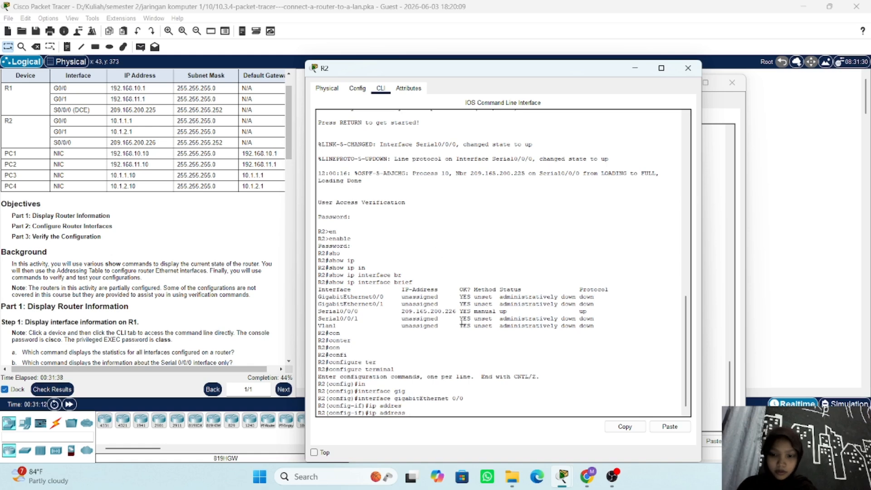
text(10)
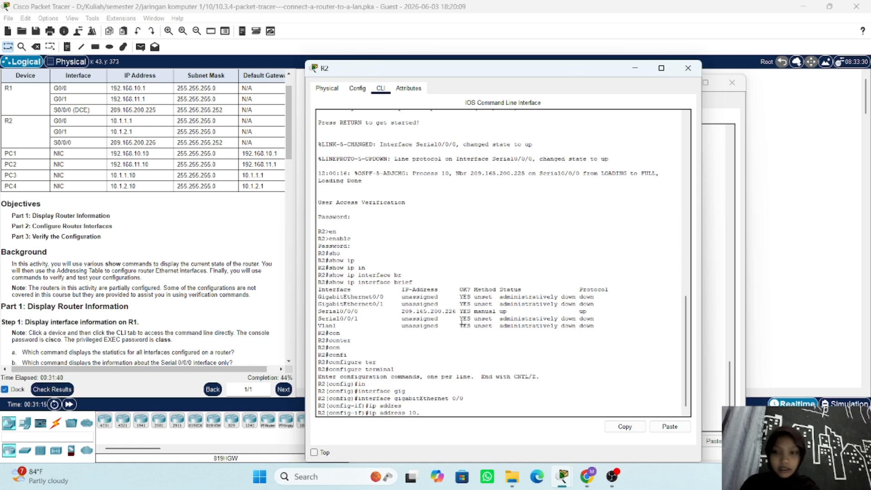
text(.1.1.1)
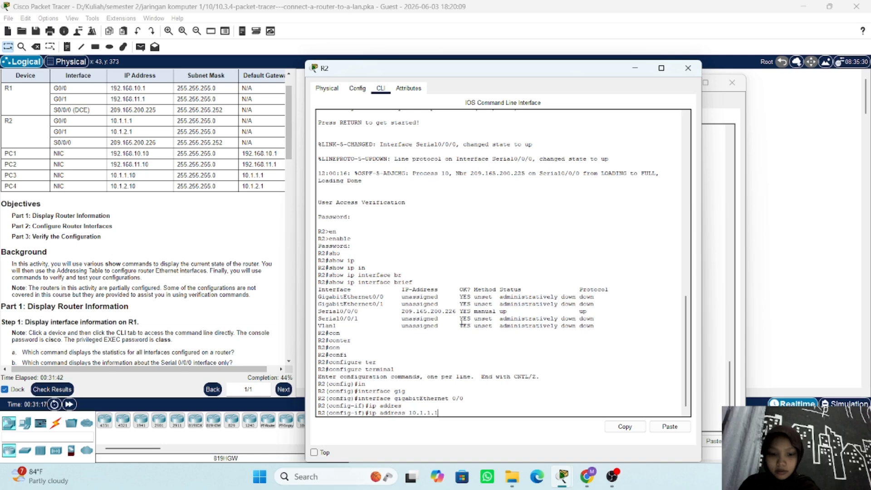
text( 2555.)
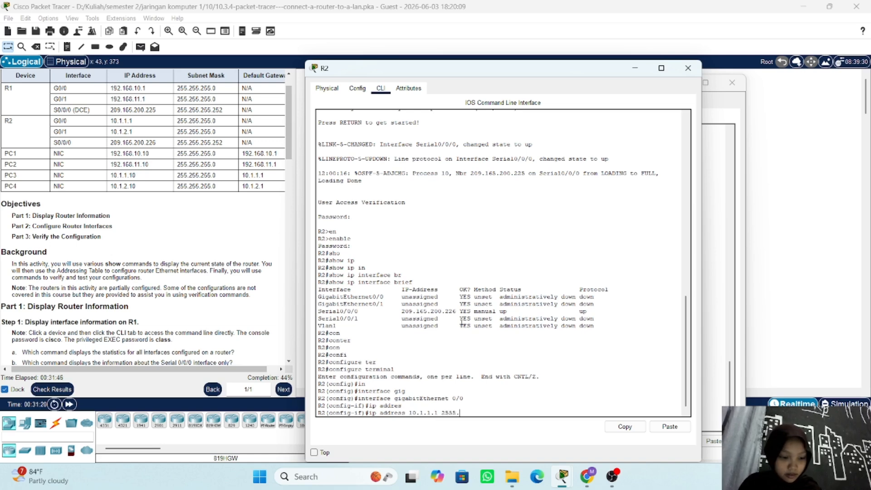
key(BackSpace)
key(BackSpace)
text(.25)
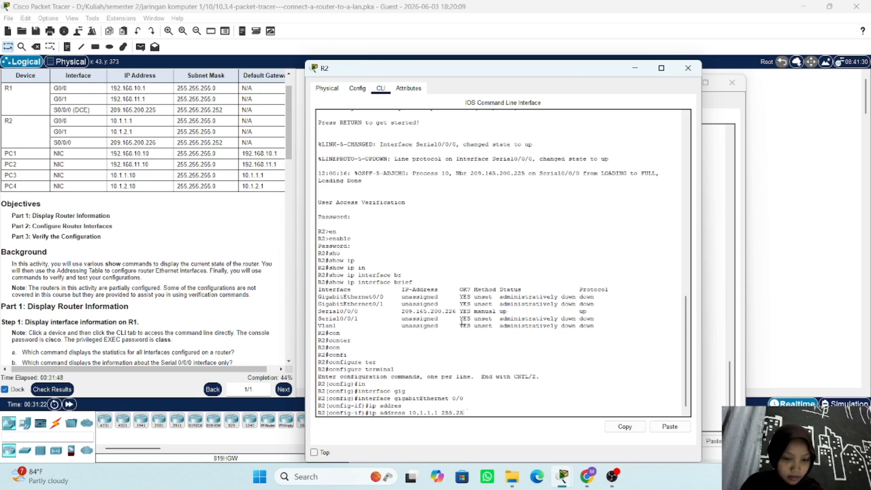
text(5.255.)
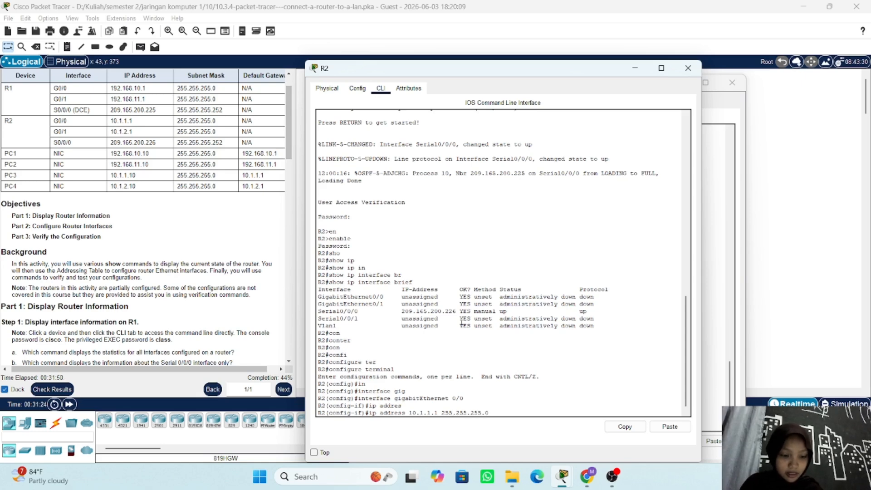
text(0)
key(Return)
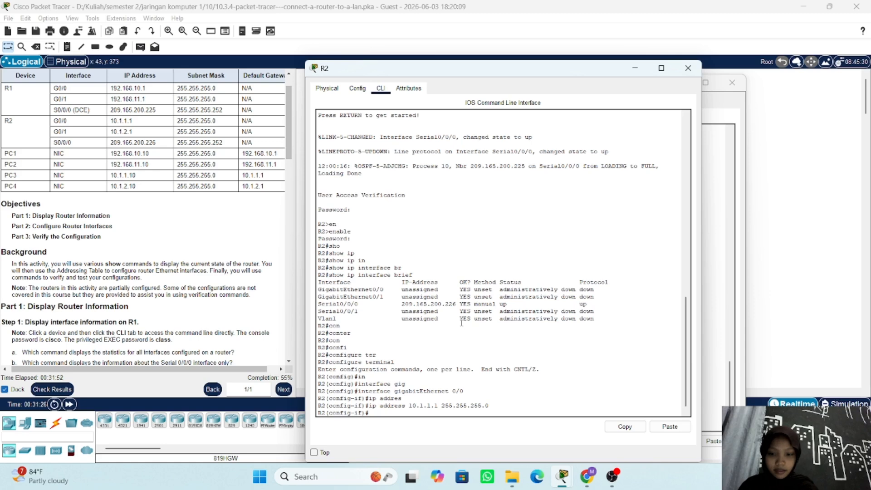
Step: Activate R2's GigabitEthernet 0/0 interface with no shutdown
text(no s)
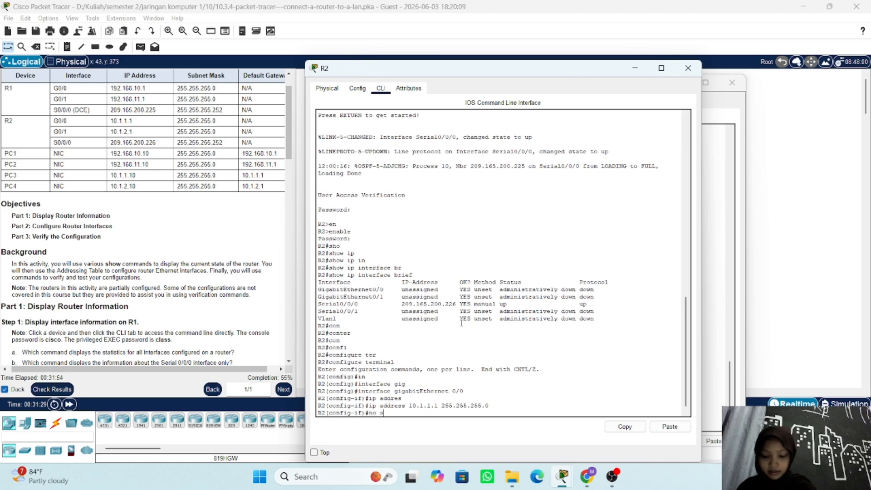
key(Tab)
text(h)
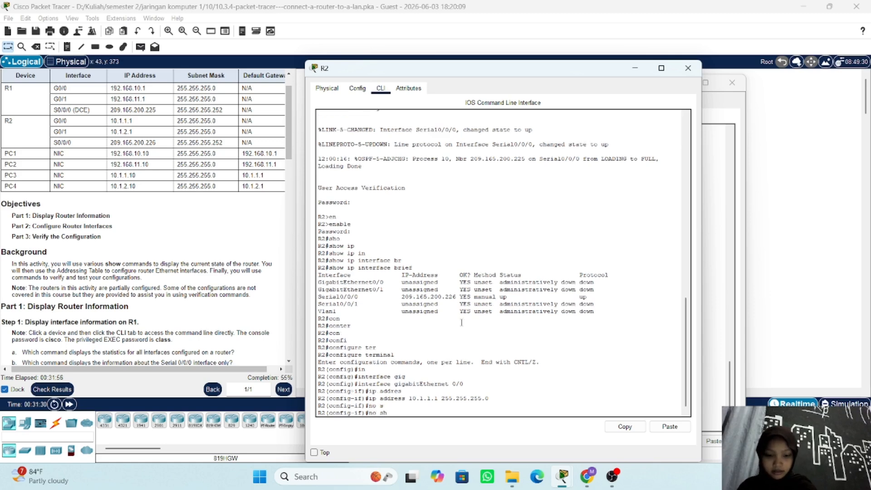
key(Return)
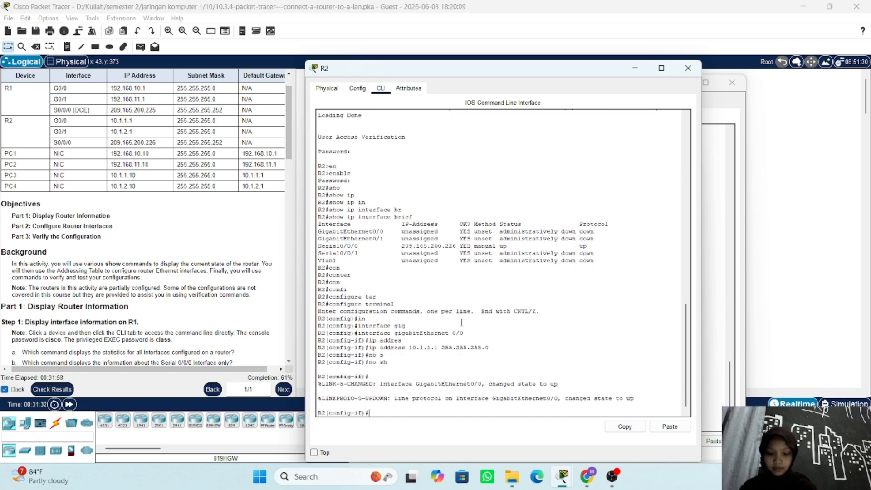
Step: Set the GigabitEthernet 0/0 description to "LAN connection to S3" and end configuration mode on R2
text(da)
text(escrip)
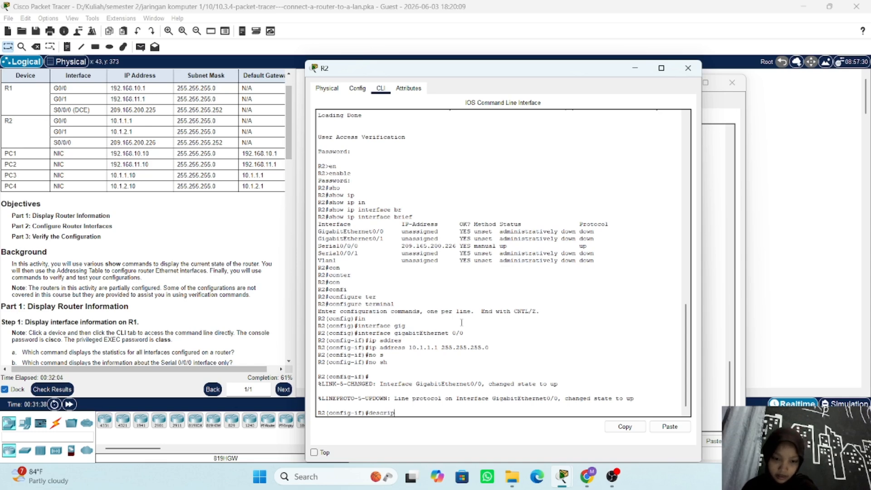
text(tion L)
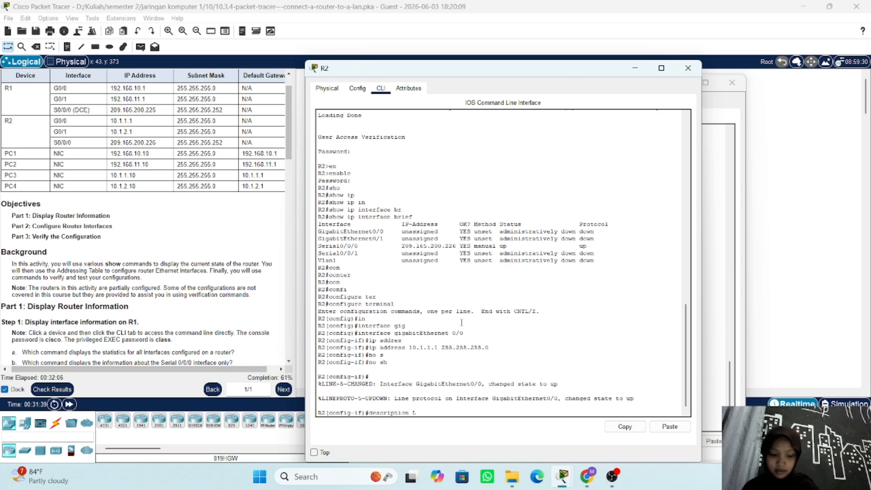
text(a)
text(AN)
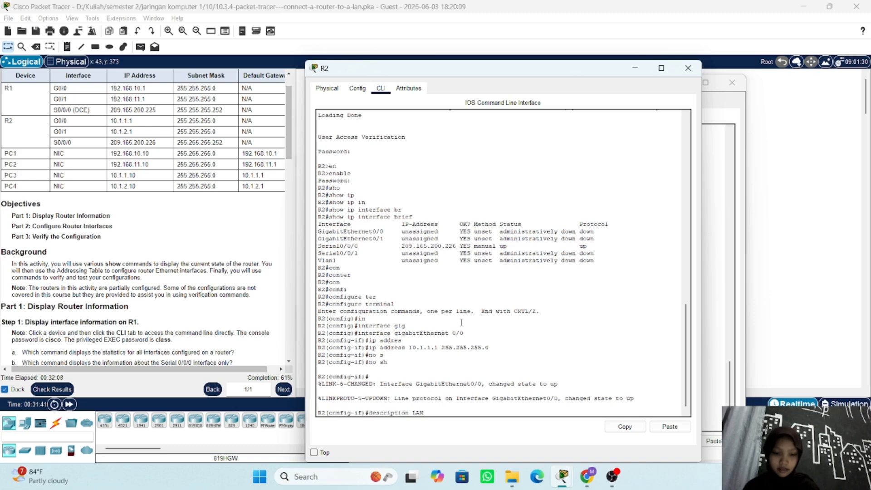
text( connection to )
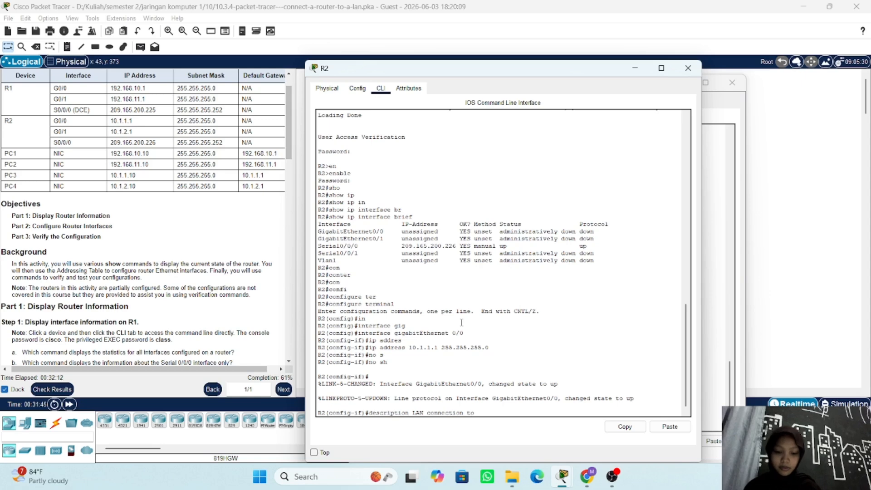
text(S3)
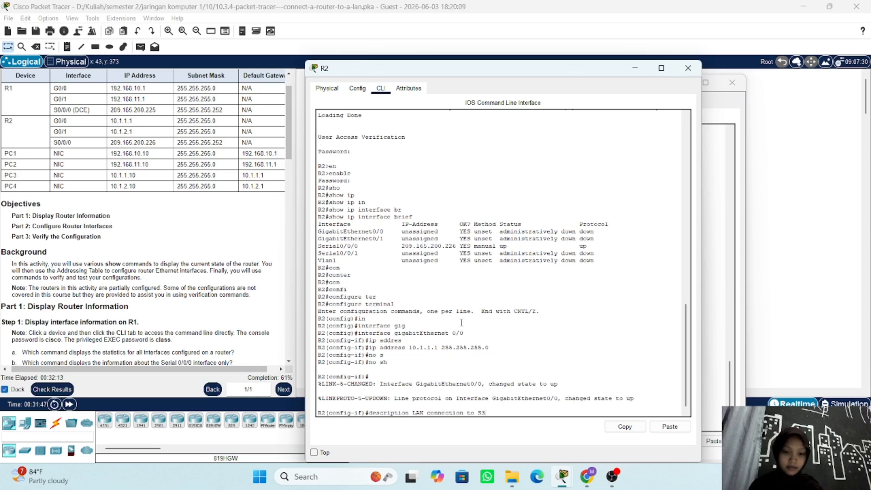
key(Return)
text(end)
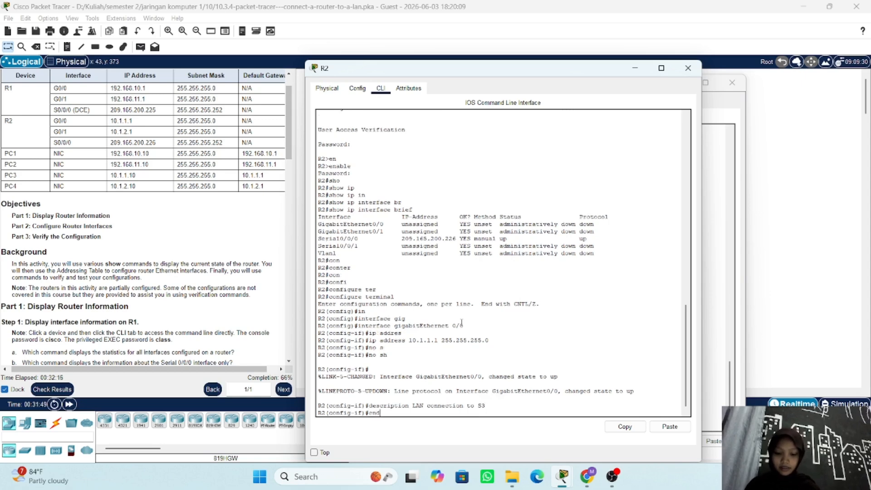
key(Return)
key(Return)
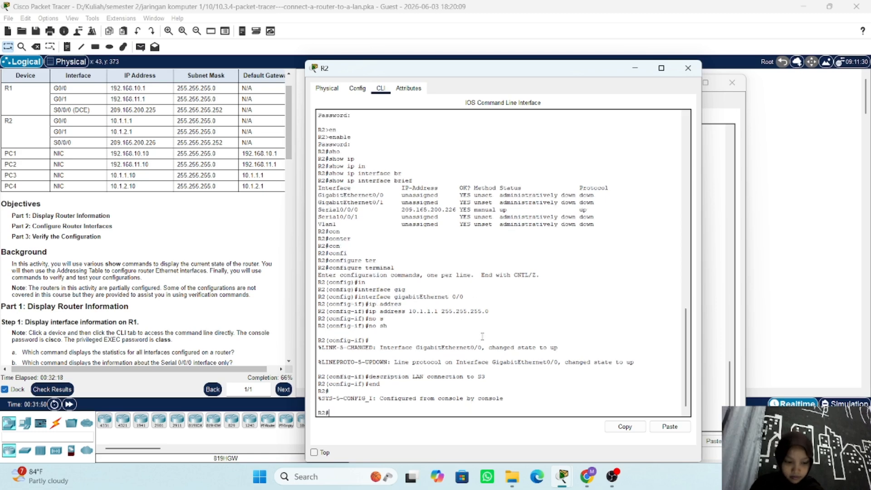
Step: Minimize the router windows to check the remaining activity instructions and the port labels on the link between R2 and S4
click(636, 70)
click(673, 85)
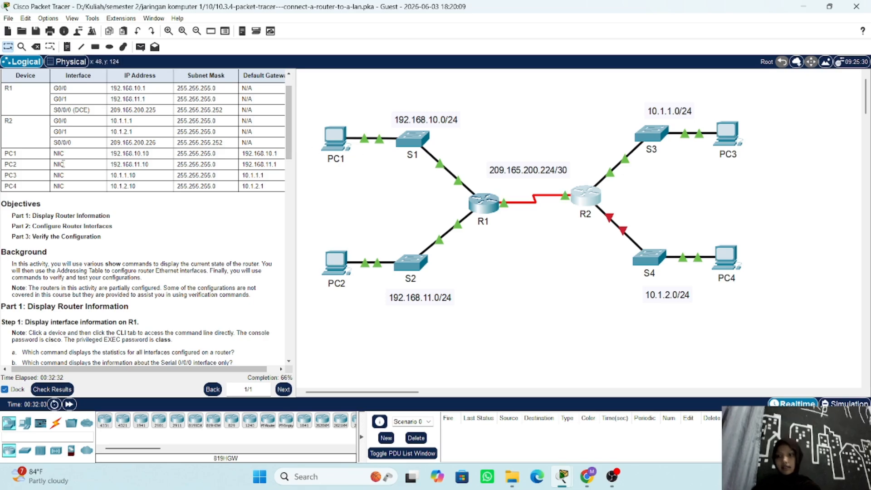
scroll(63, 164, down, 15)
scroll(62, 164, down, 3)
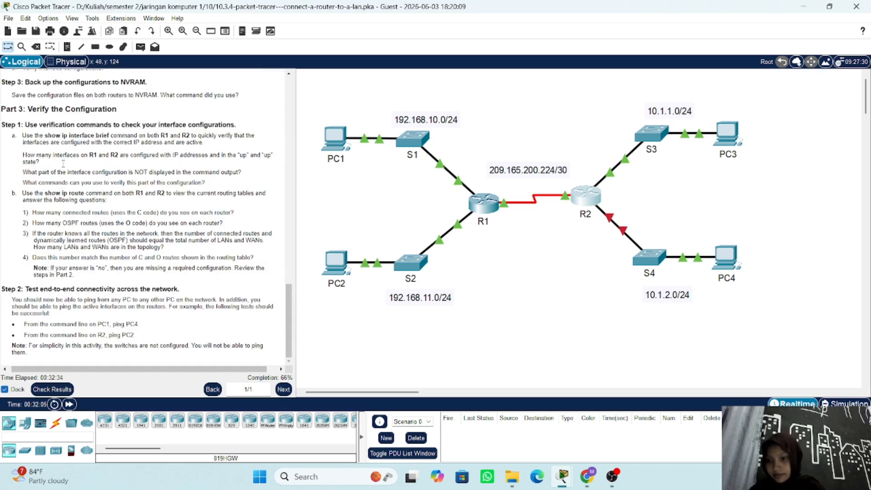
scroll(63, 164, up, 18)
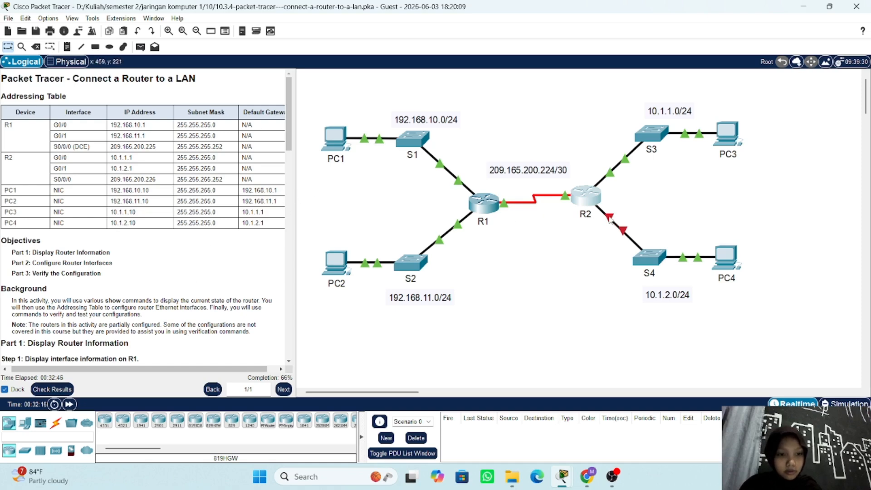
mouse_move(610, 220)
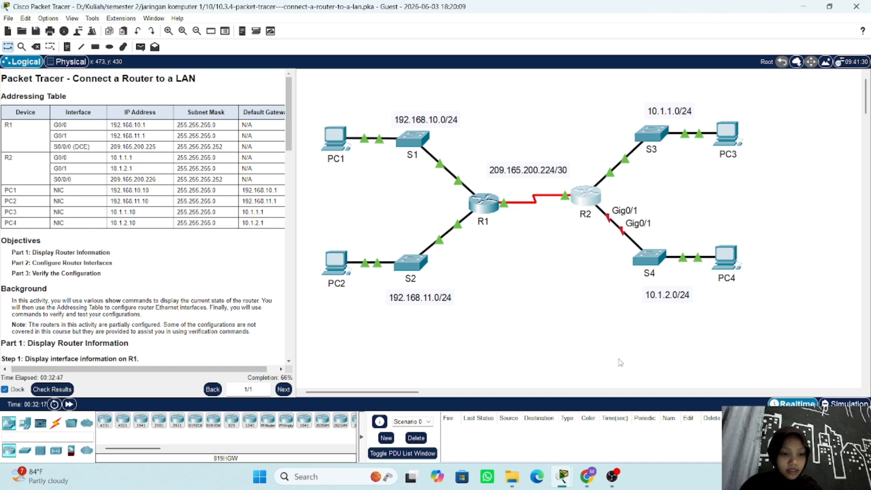
Step: Open R2's command line and enter interface configuration mode for GigabitEthernet 0/1
click(587, 200)
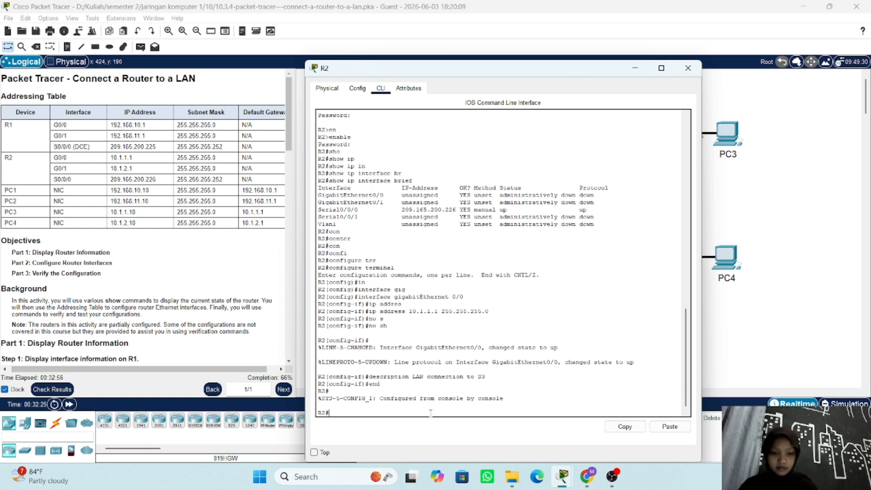
text(conf )
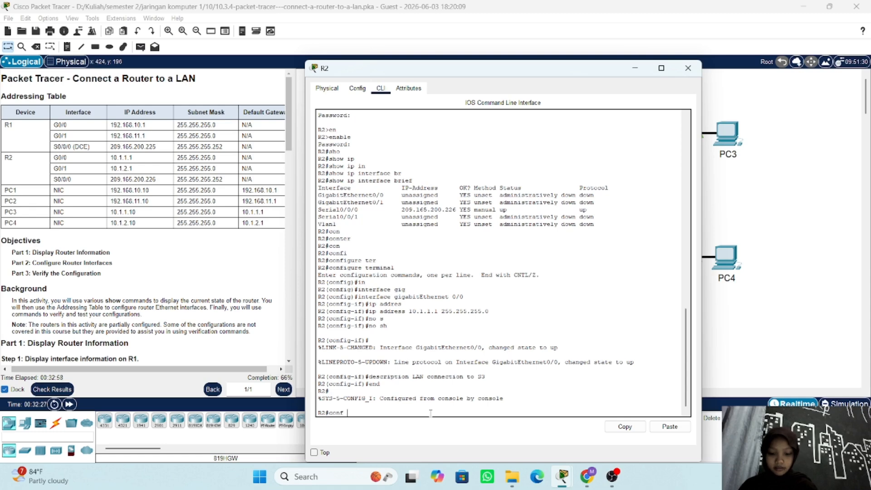
text(t)
key(Return)
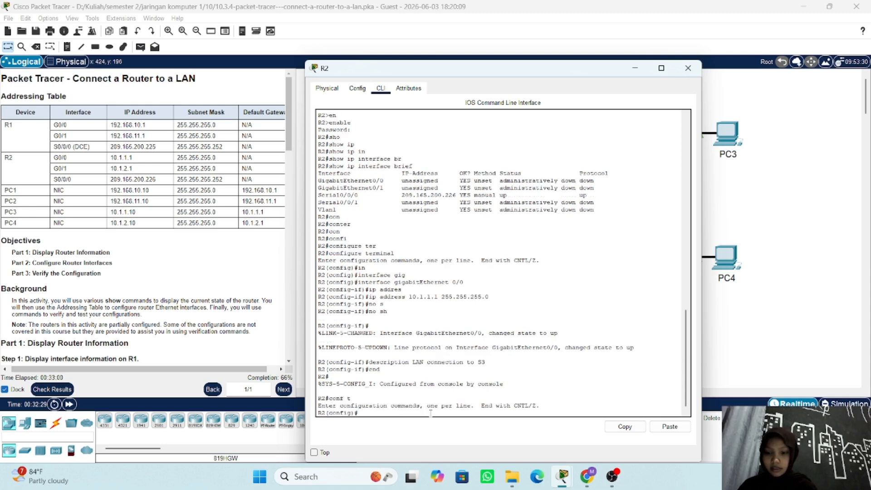
text(int)
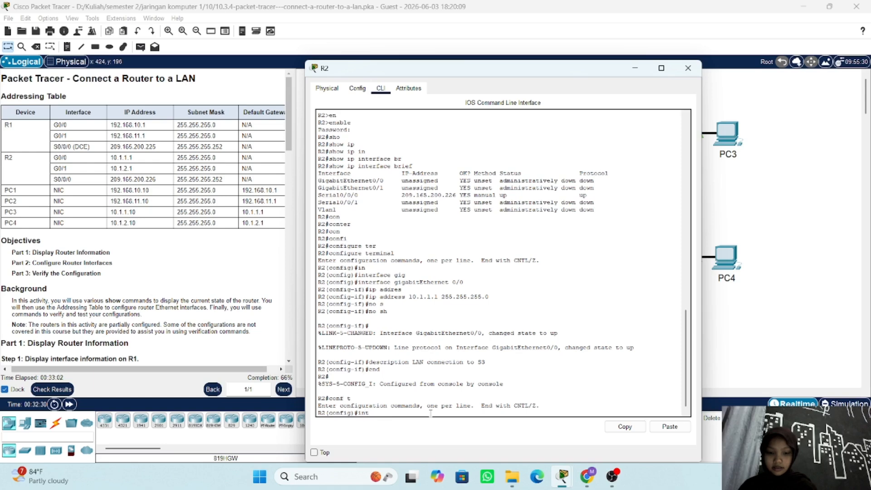
text( gi)
key(Tab)
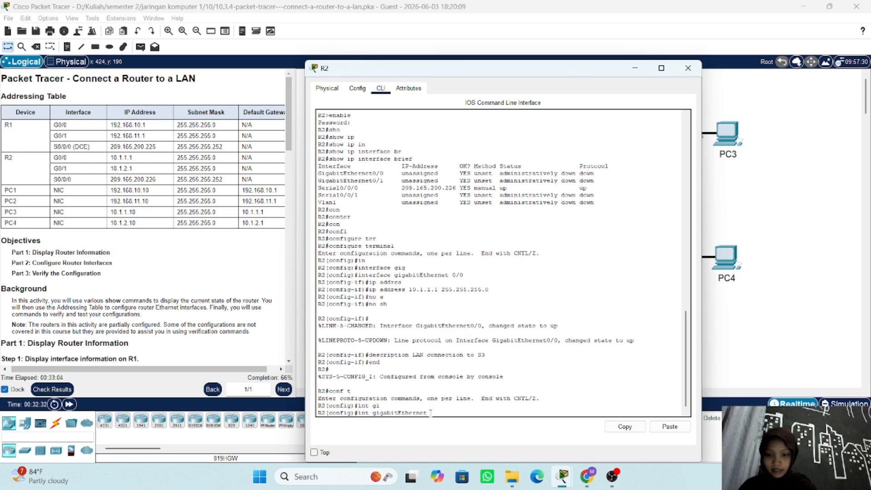
text(0/)
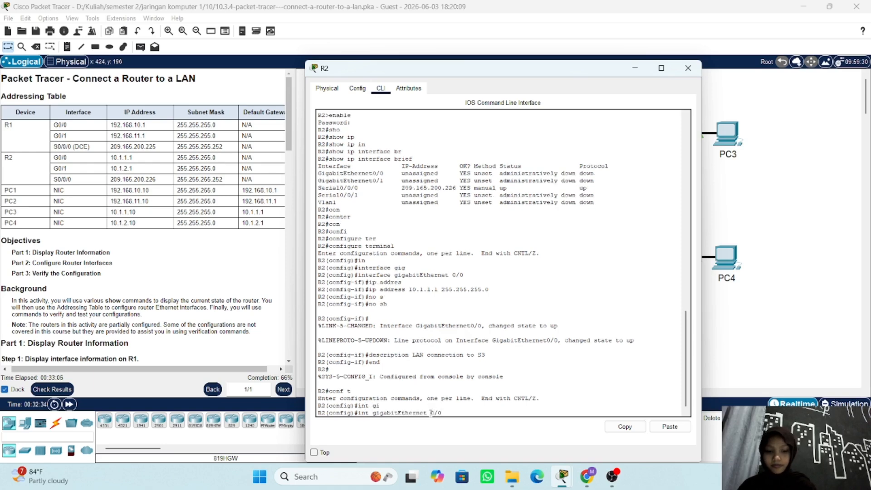
text(1)
key(Return)
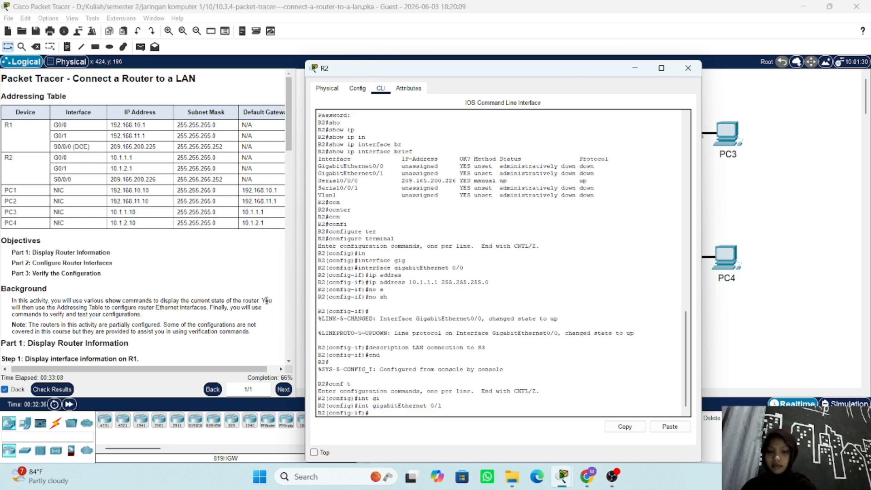
Step: Assign R2's GigabitEthernet 0/1 interface the IP address 10.1.2.1 with mask 255.255.255.0, following the addressing table
scroll(194, 204, down, 2)
scroll(194, 204, down, 1)
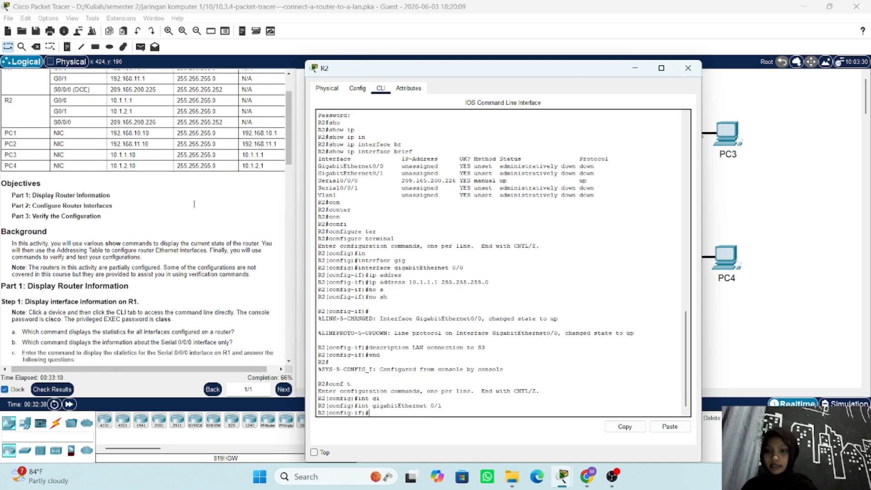
right_click(194, 205)
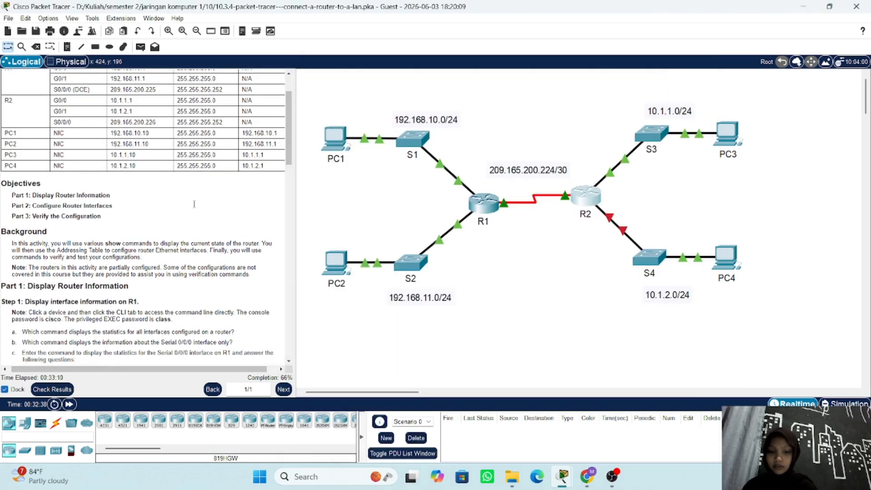
click(596, 201)
scroll(220, 124, down, 1)
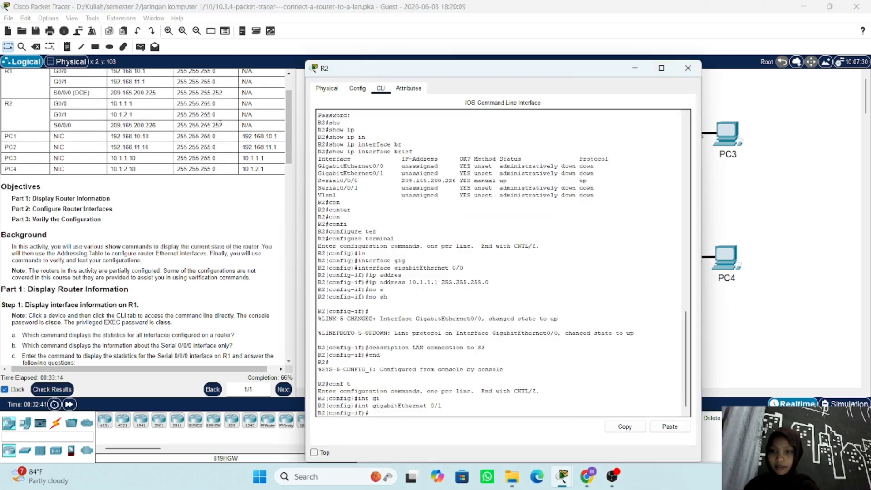
text(ip add)
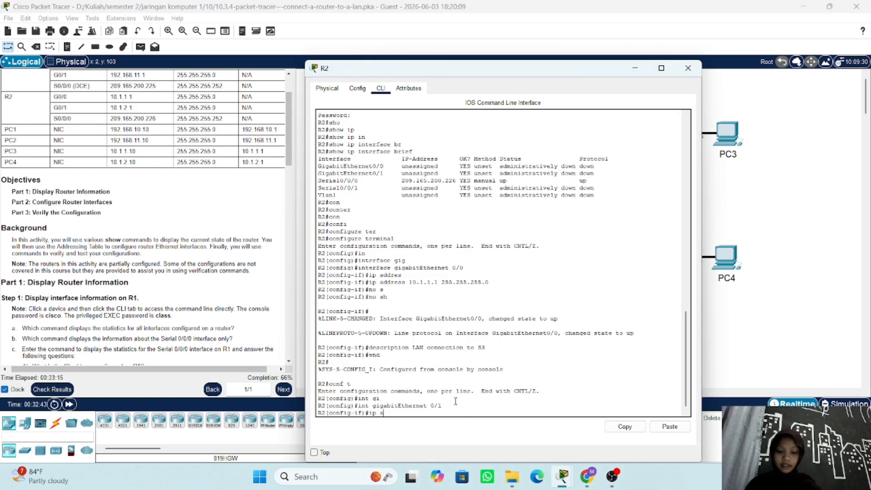
key(Tab)
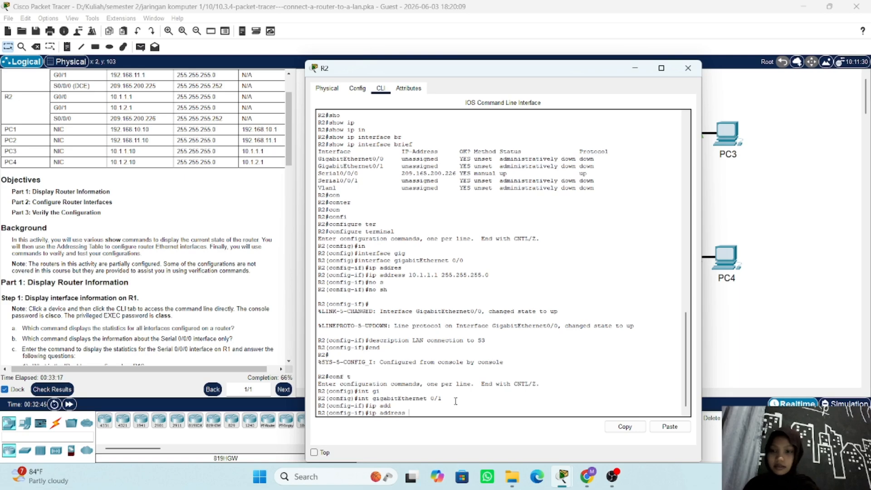
text(10.1.)
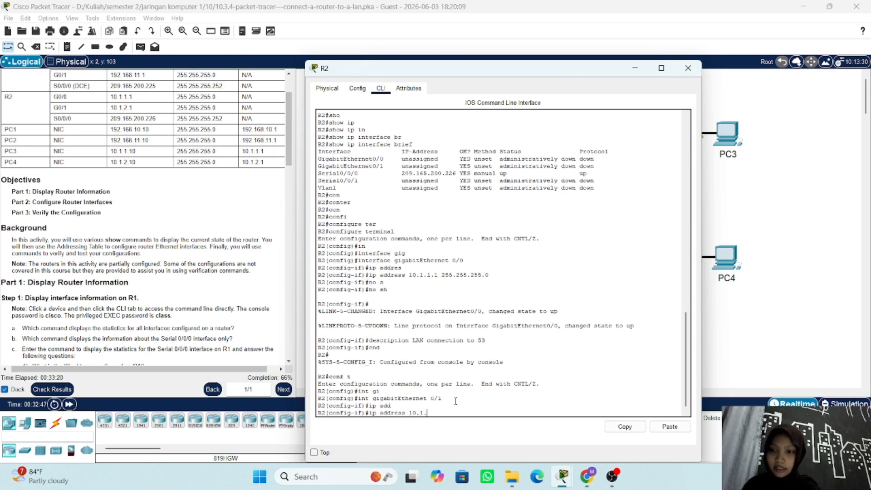
text(2.1)
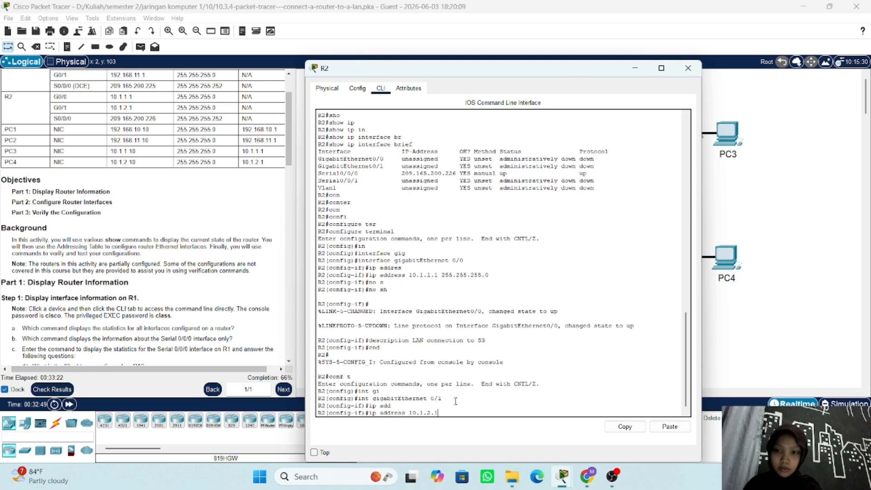
text( 25)
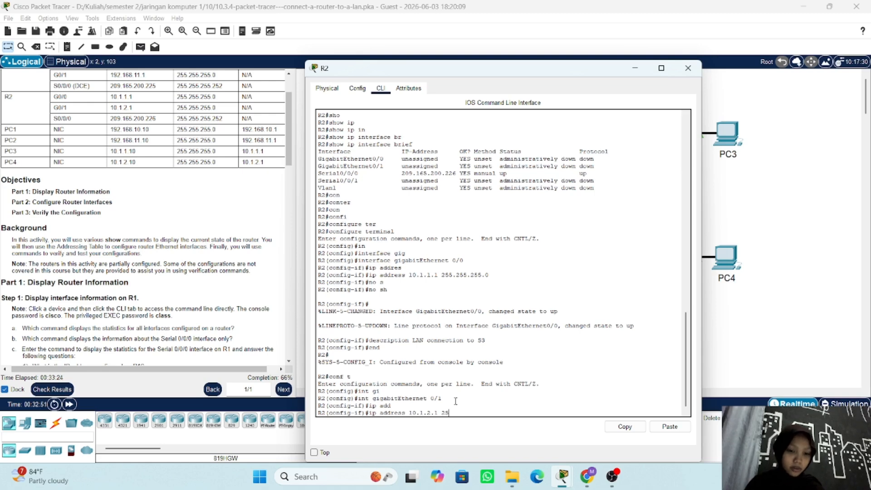
text(5.255.2)
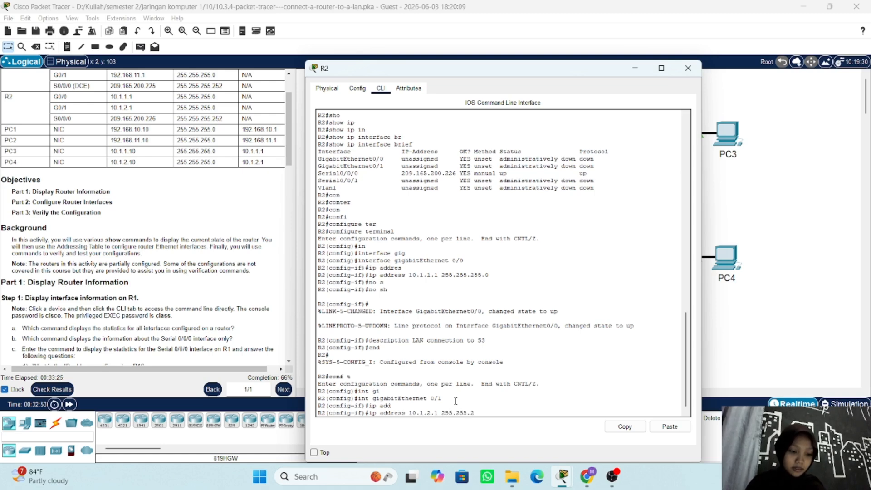
text(55.0)
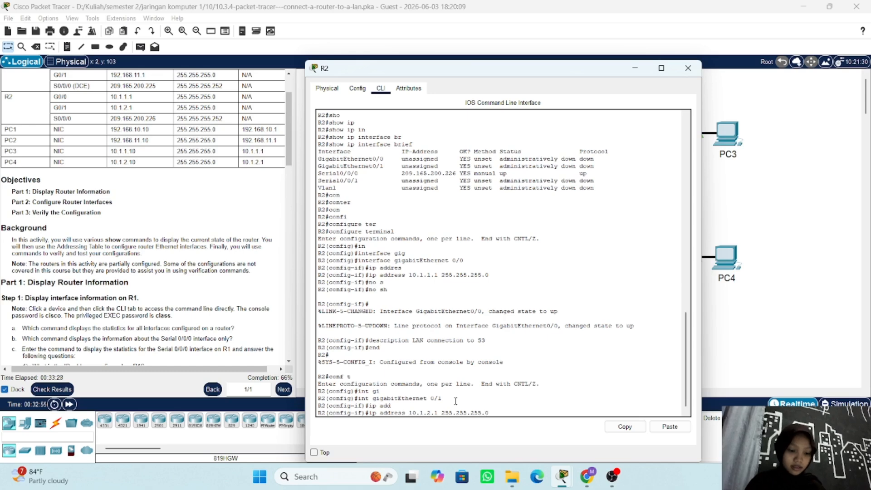
key(Return)
Step: Activate R2's GigabitEthernet 0/1 interface with no shutdown
text(no sh)
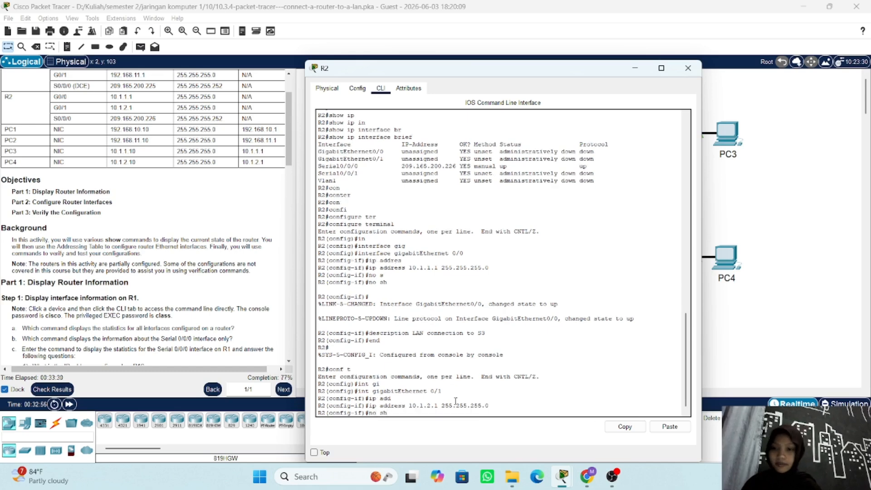
key(Return)
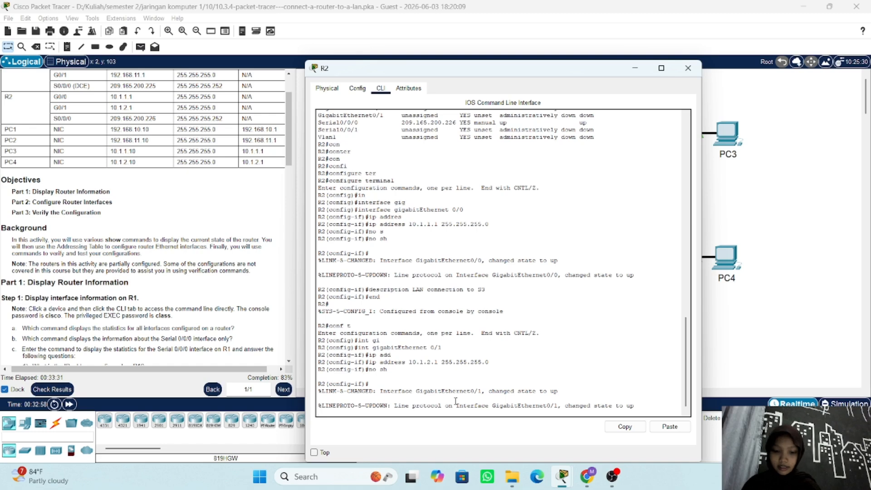
key(Return)
Step: Set the GigabitEthernet 0/1 description to "LAN connection to S4" and end configuration mode on R2
text(des)
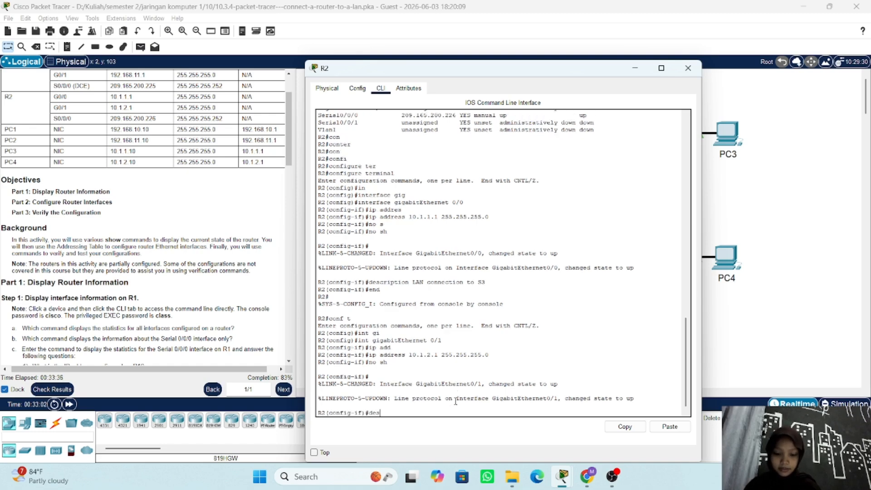
text(ription)
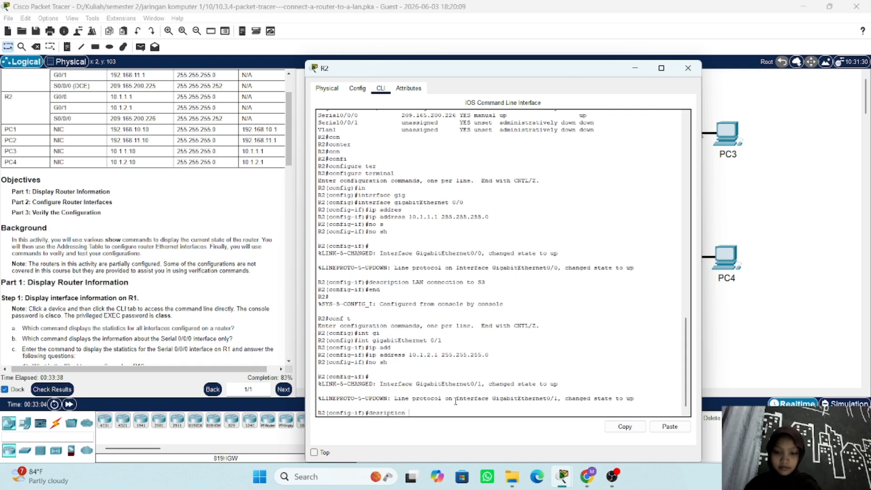
text( LAN connection )
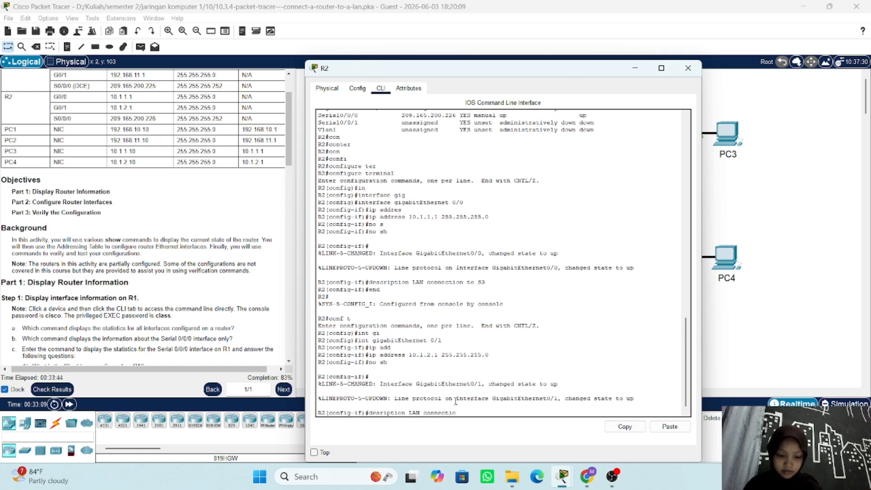
text(to S4)
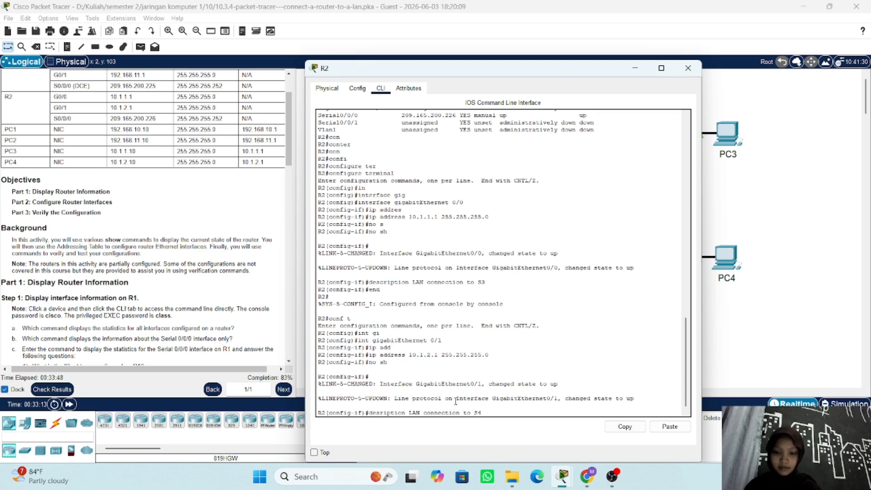
key(Return)
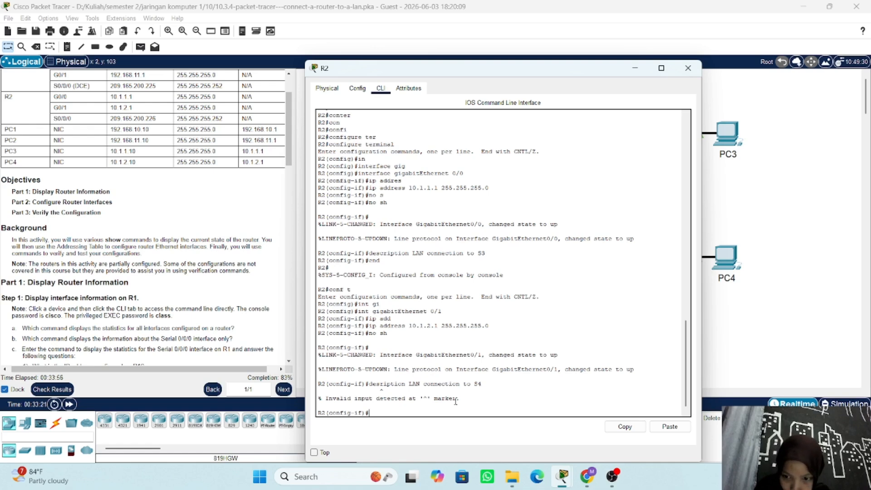
key(Up)
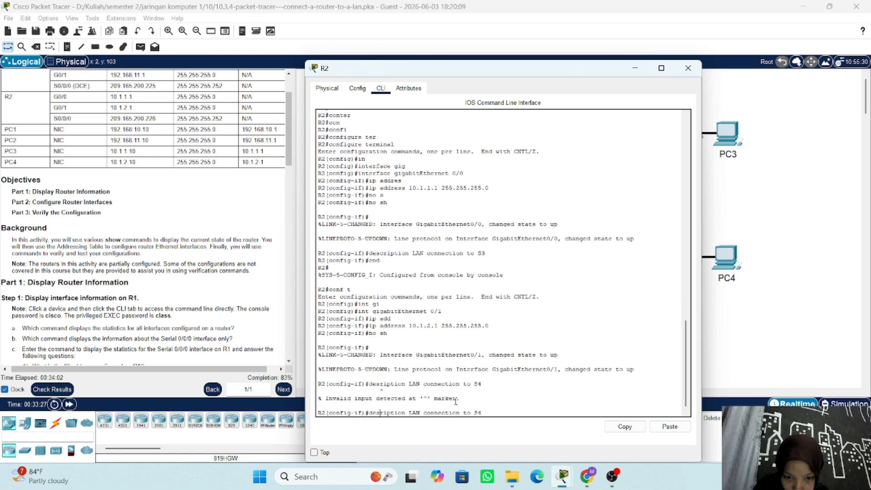
text(c)
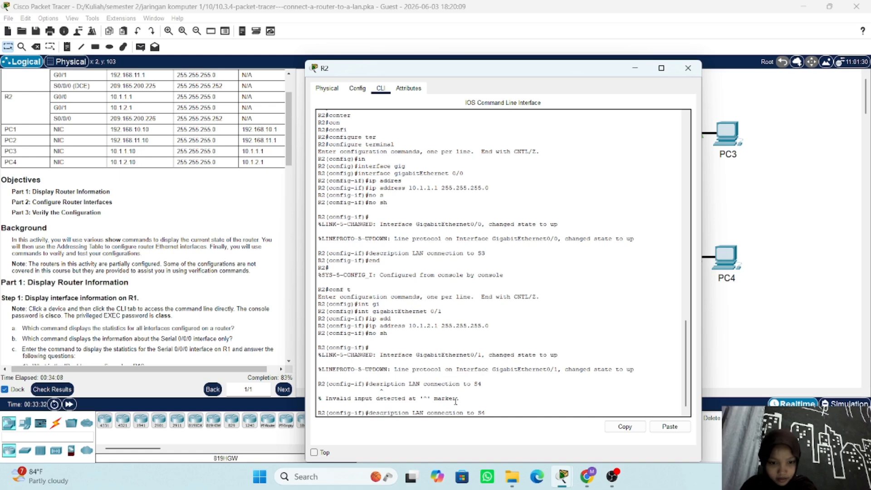
key(Return)
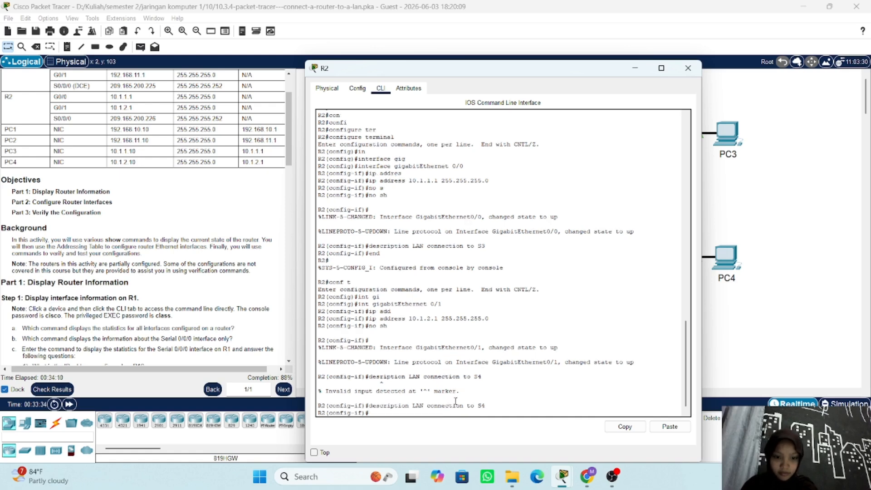
text(en)
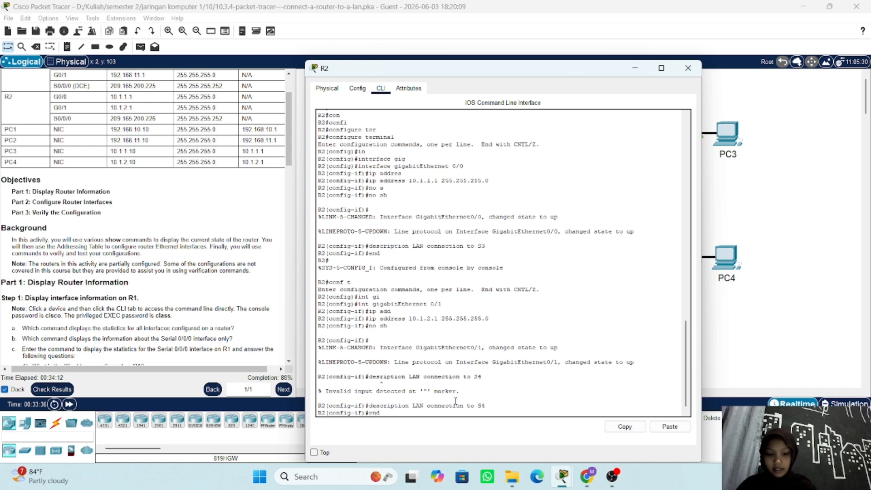
text(d)
key(Return)
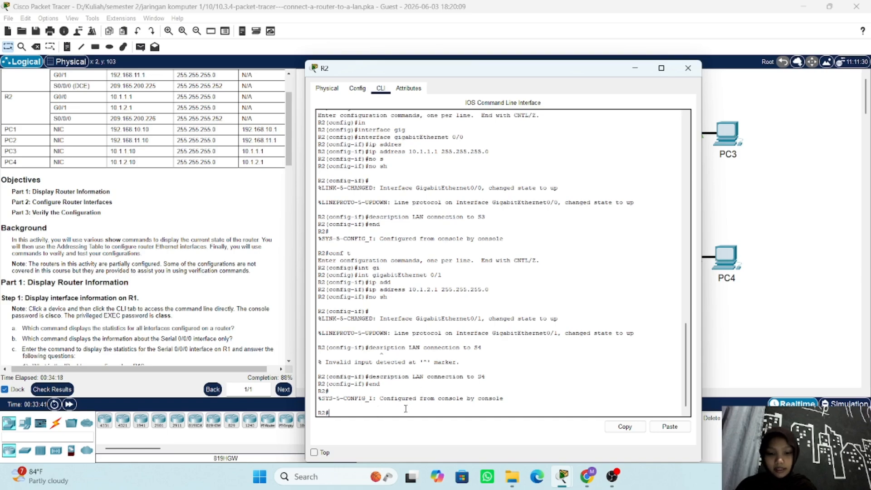
Step: Check the verification instructions in Part 3 and display R2's interface summary with show ip interface brief
scroll(28, 255, down, 15)
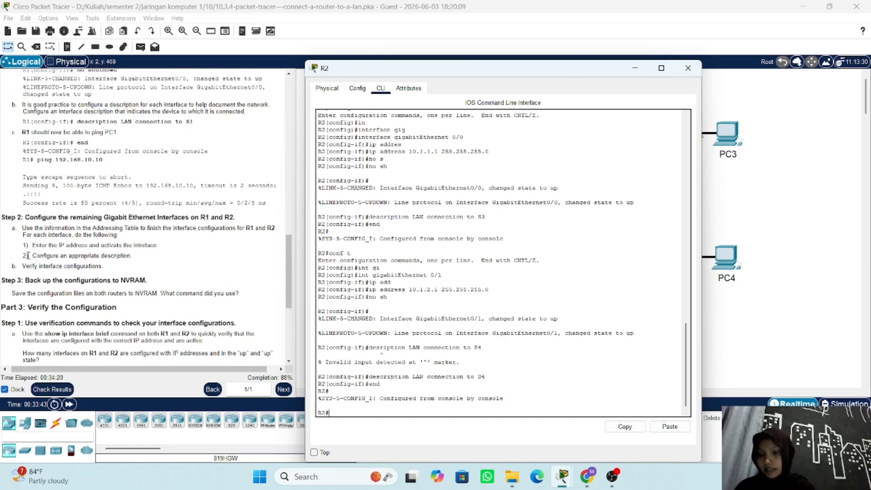
scroll(28, 256, down, 1)
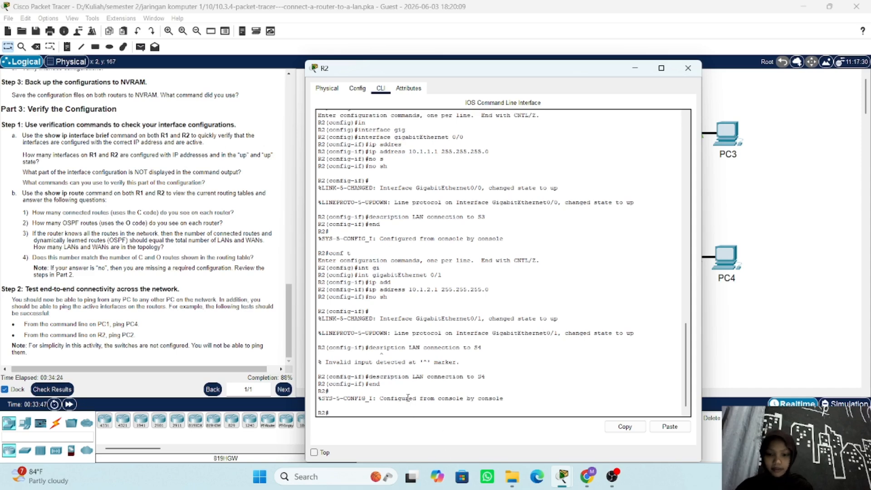
text(sho)
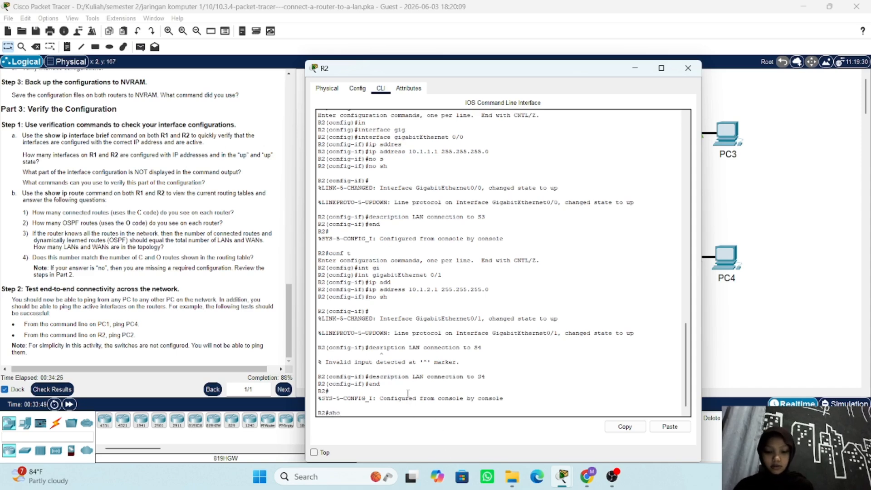
key(Tab)
text(ip )
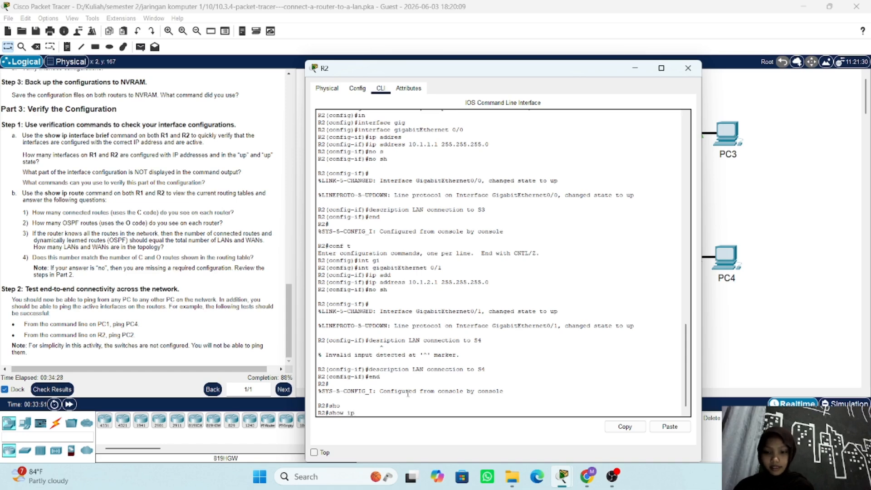
text(in)
key(Tab)
text(br)
key(Tab)
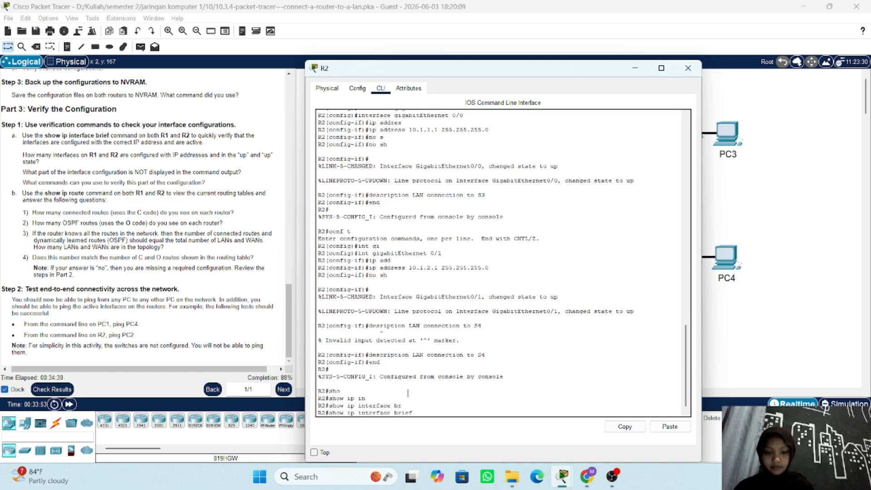
key(Return)
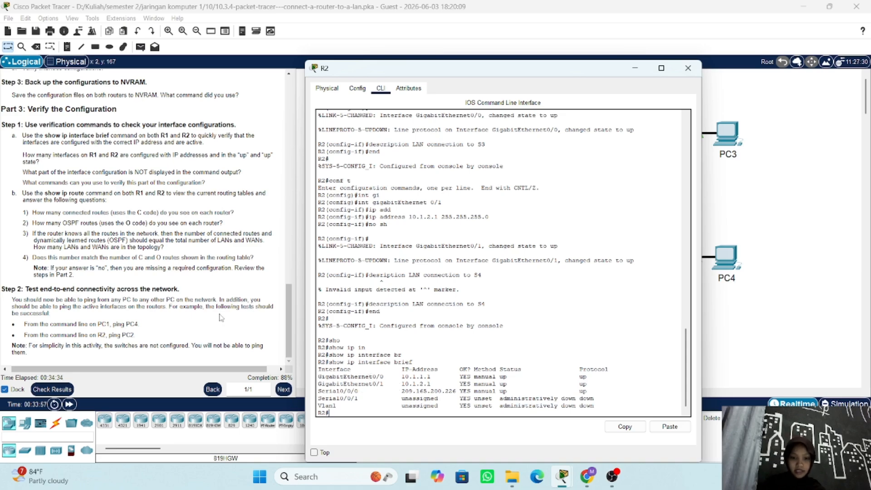
Step: Compare R2's interface summary with the R2 addresses and masks in the activity's addressing table
scroll(221, 317, up, 5)
scroll(221, 317, up, 10)
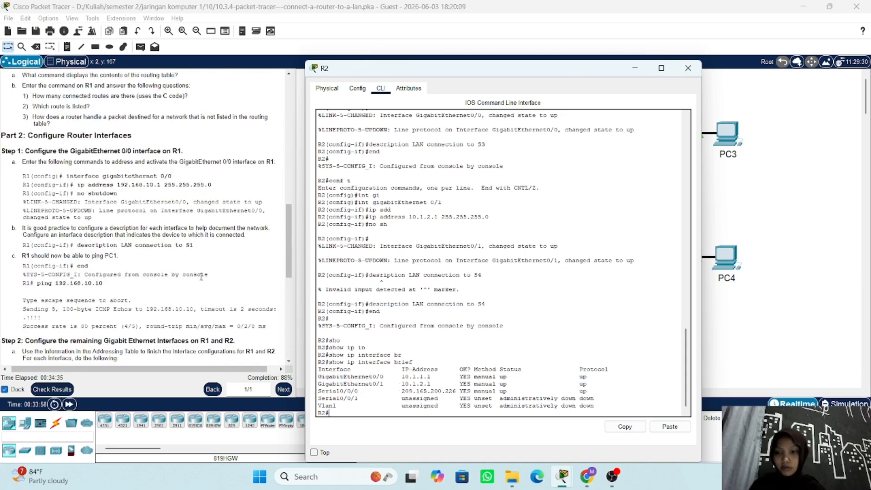
scroll(202, 230, up, 7)
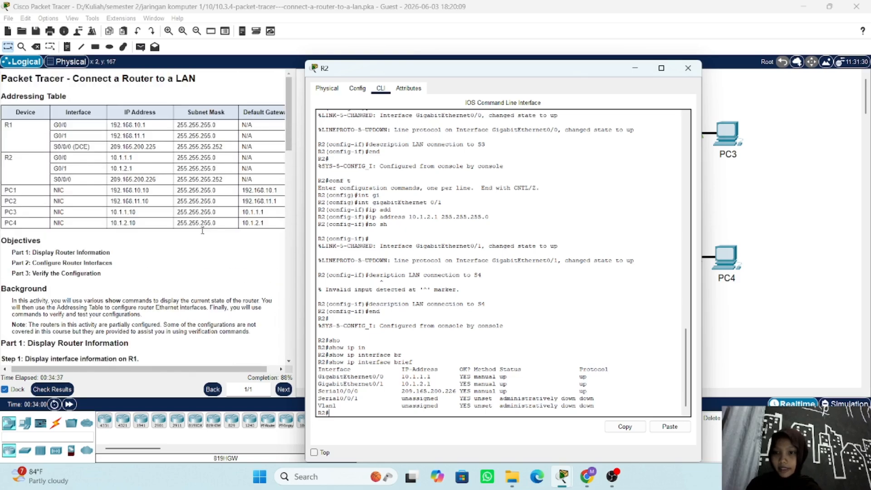
scroll(191, 178, down, 2)
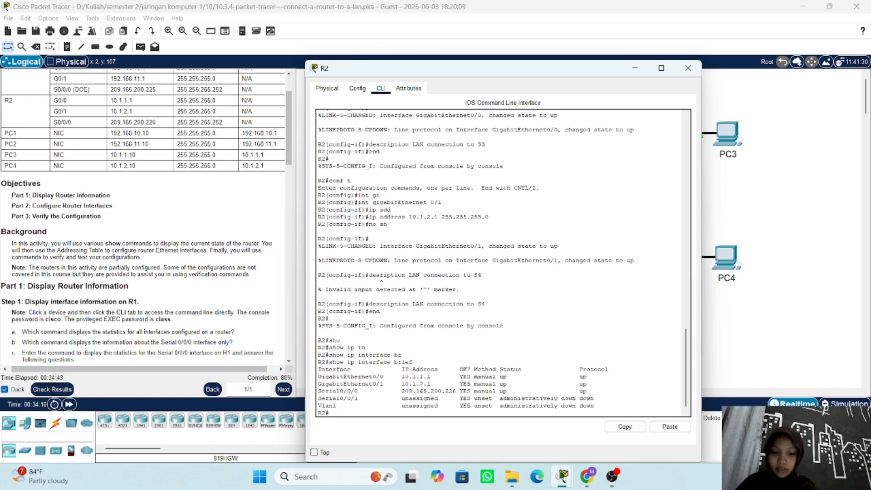
scroll(399, 370, down, 1)
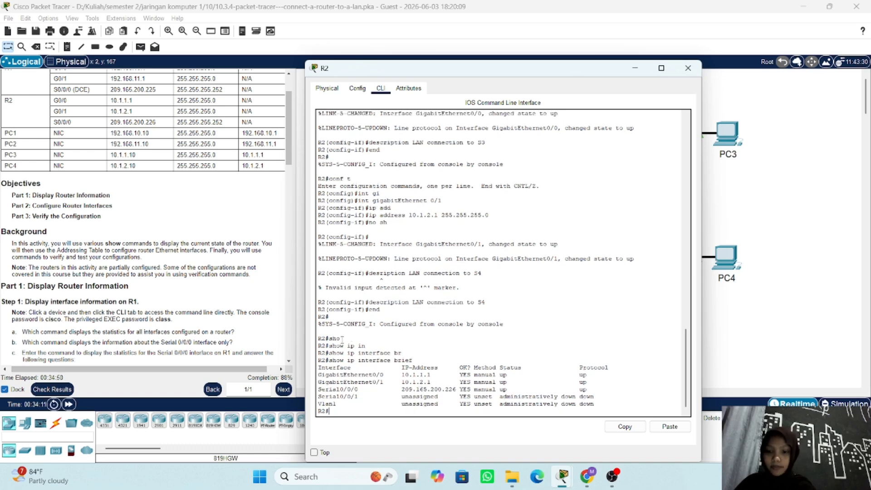
Step: Switch to R1's command line and display its interface summary with show ip interface brief
click(635, 68)
click(483, 200)
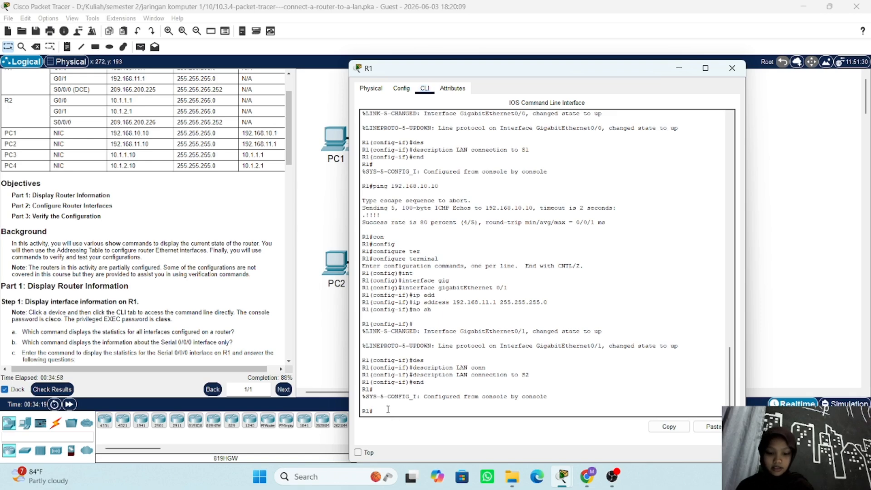
text(sho)
key(Tab)
text(ip in)
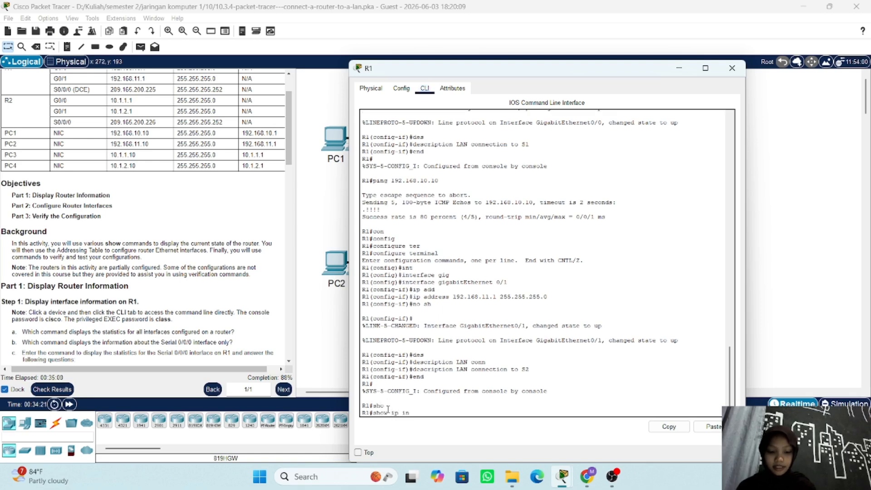
key(Tab)
text(br)
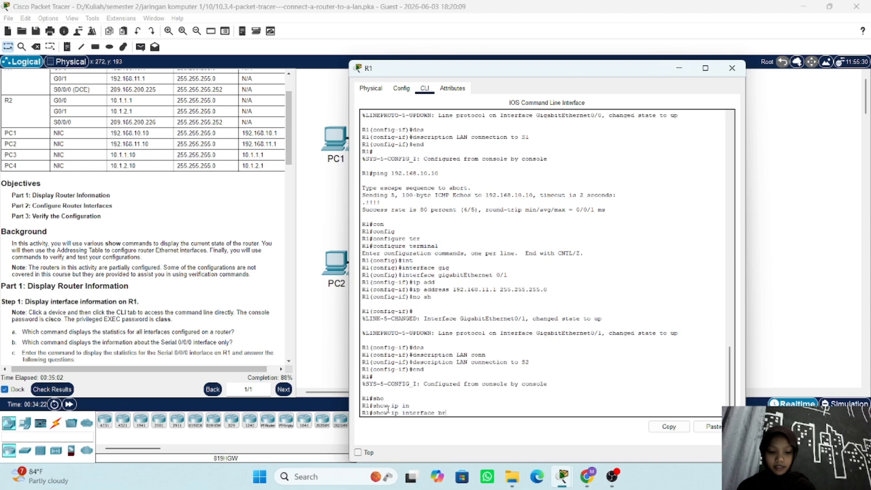
key(Tab)
key(Return)
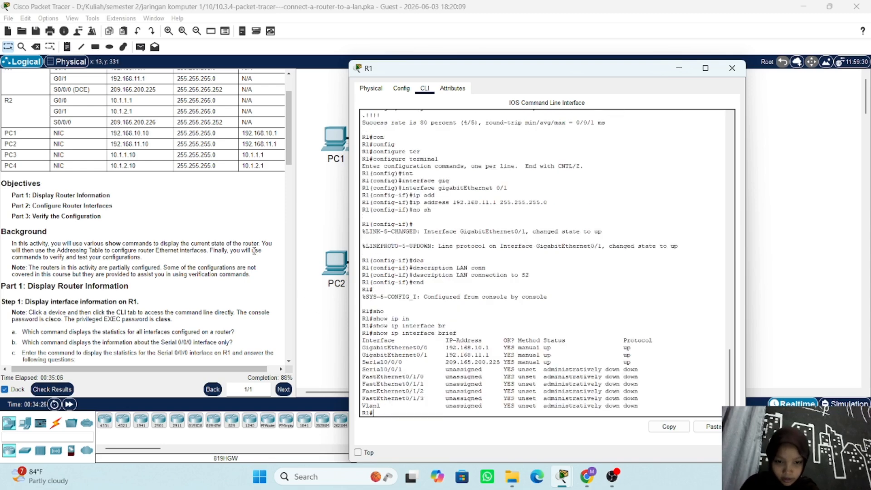
Step: Compare R1's interface addresses with the addressing table, and review the NVRAM backup and Part 3 verification instructions
scroll(254, 251, up, 3)
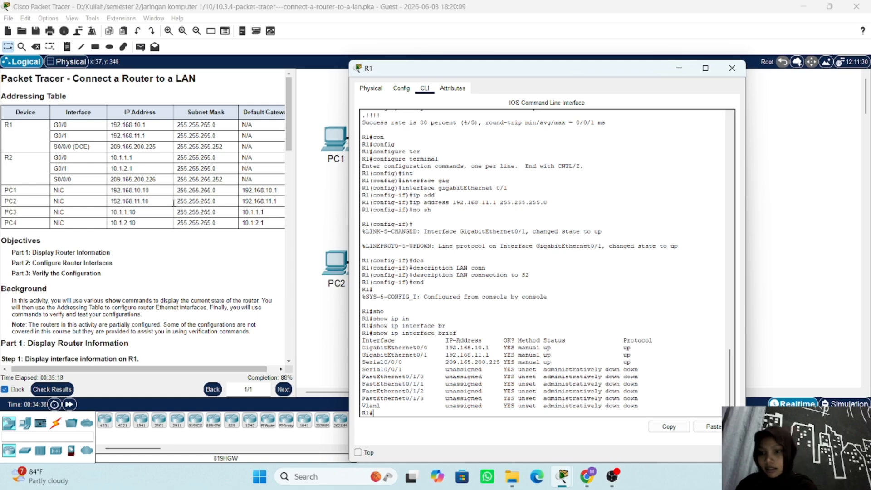
scroll(157, 118, down, 2)
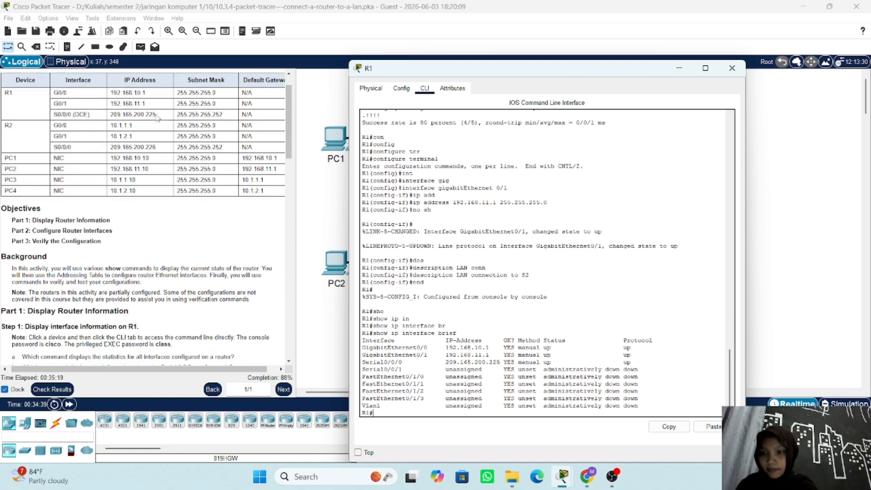
scroll(134, 122, down, 1)
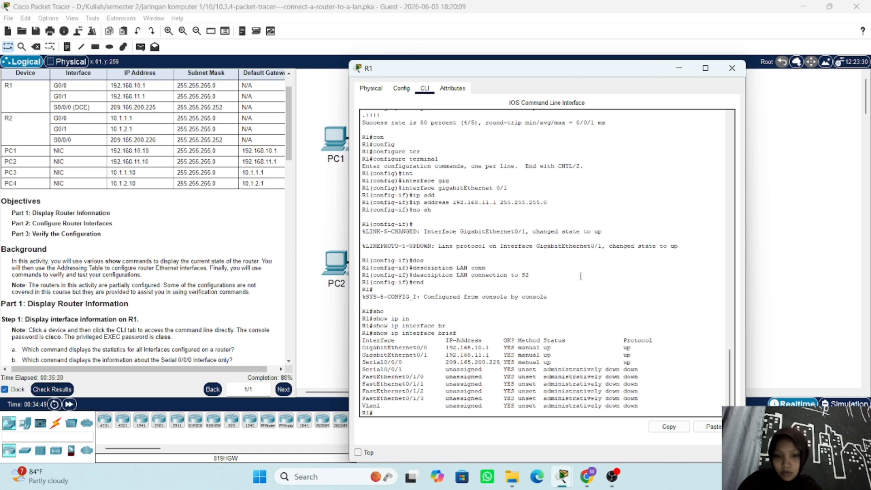
click(682, 73)
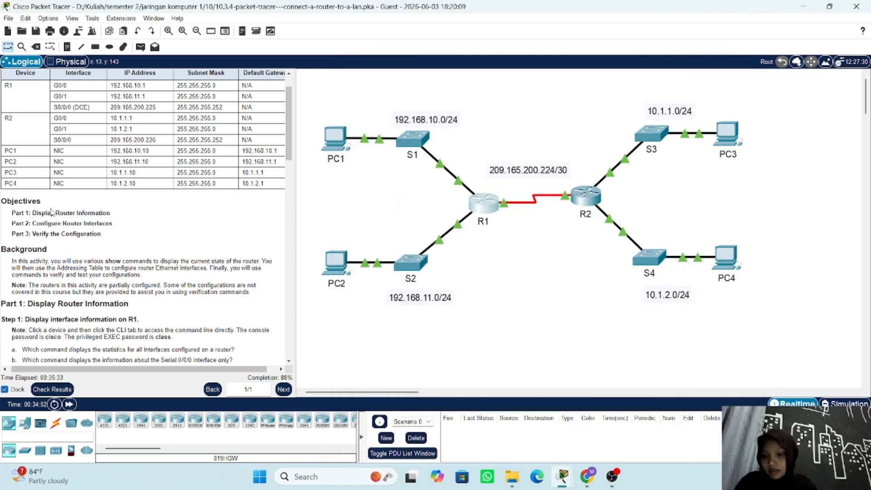
scroll(51, 211, down, 15)
scroll(51, 211, down, 5)
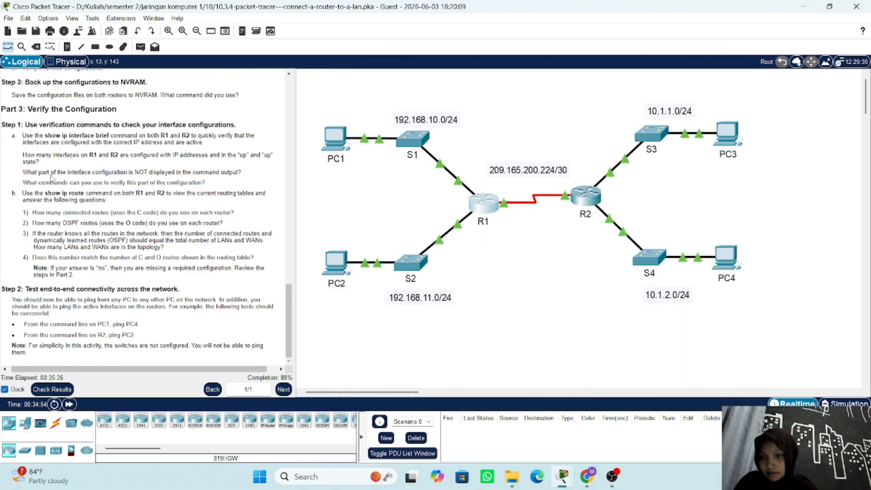
scroll(52, 169, up, 1)
scroll(51, 169, down, 1)
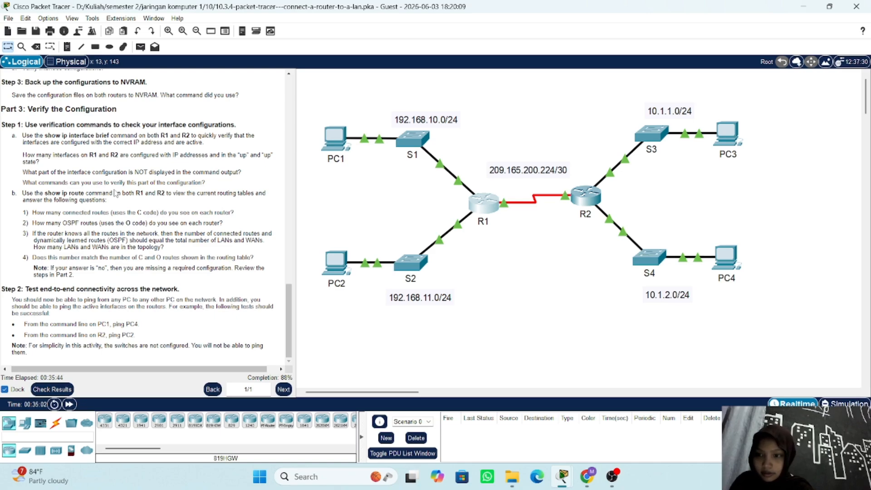
scroll(116, 194, up, 3)
scroll(116, 194, down, 2)
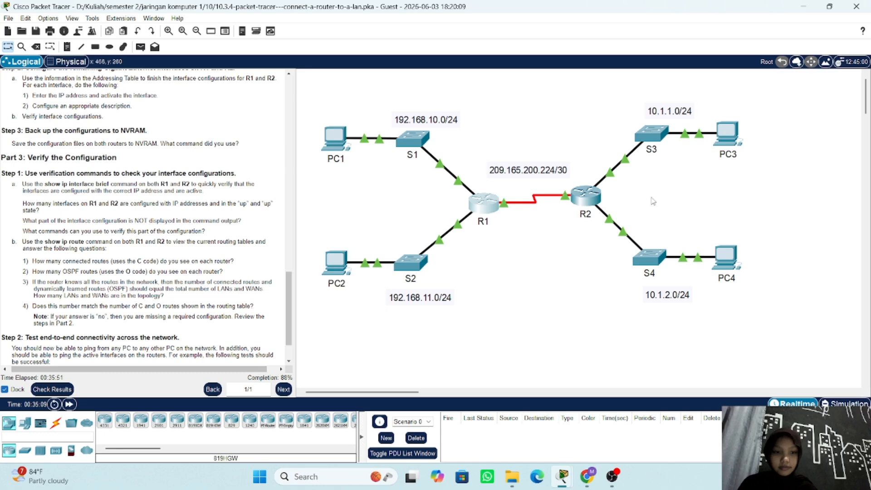
Step: Save R1's running configuration to NVRAM with copy running-config startup-config, accepting the default destination filename
click(484, 203)
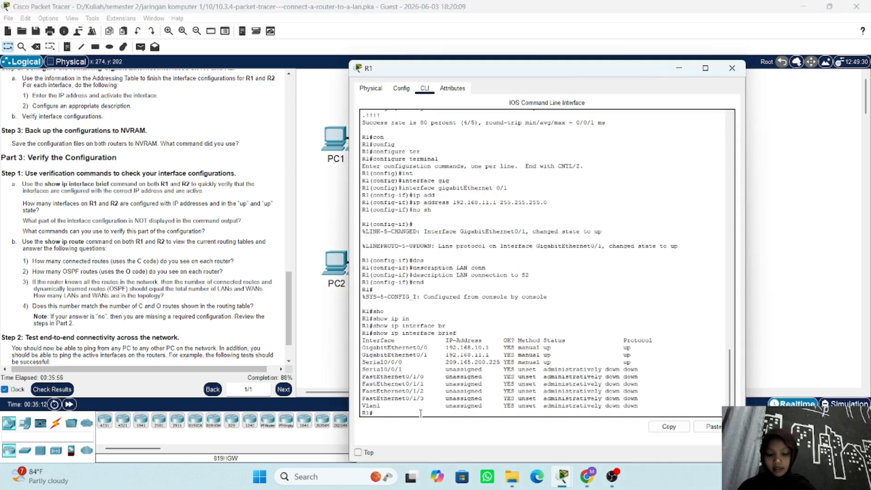
text(copy)
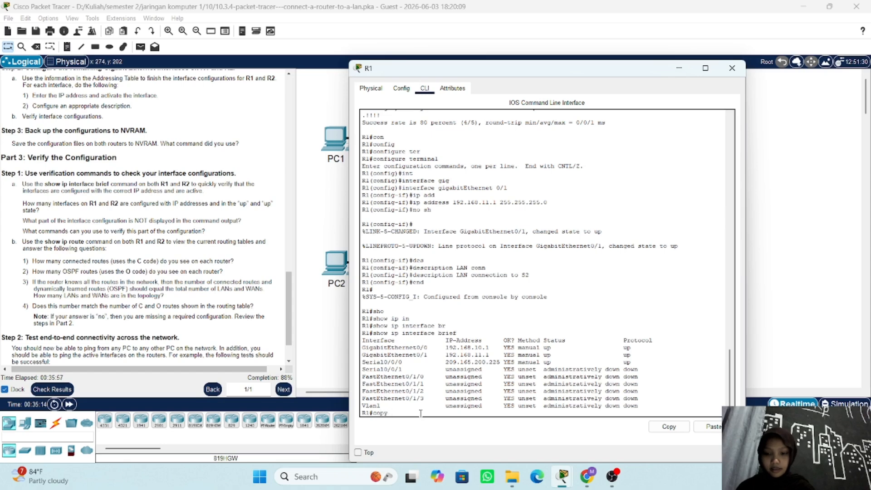
text( ru)
key(Tab)
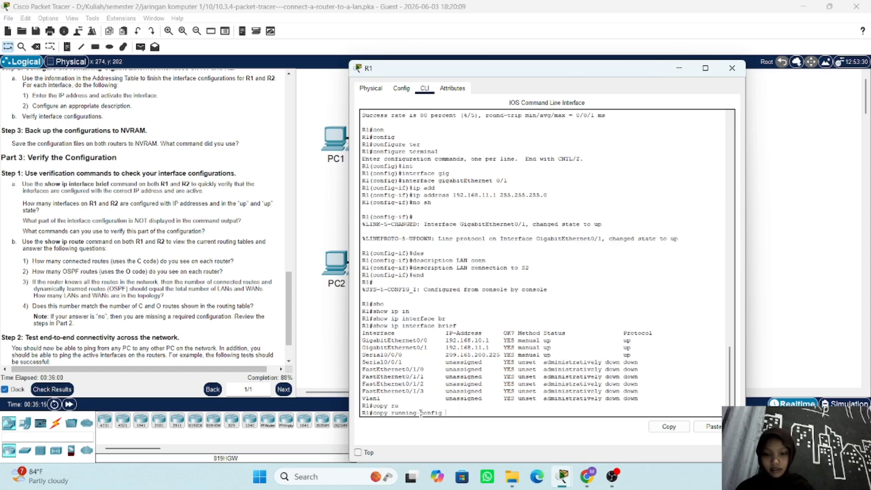
text(st)
key(Tab)
key(Return)
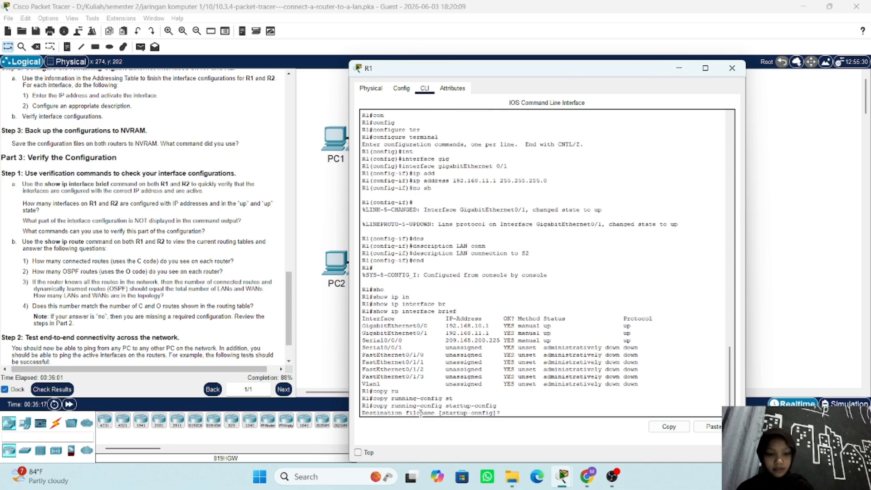
key(Return)
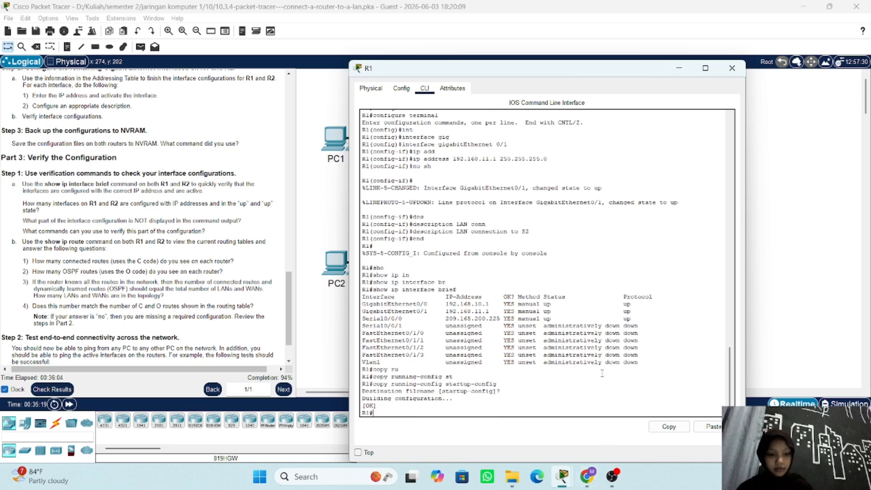
click(679, 68)
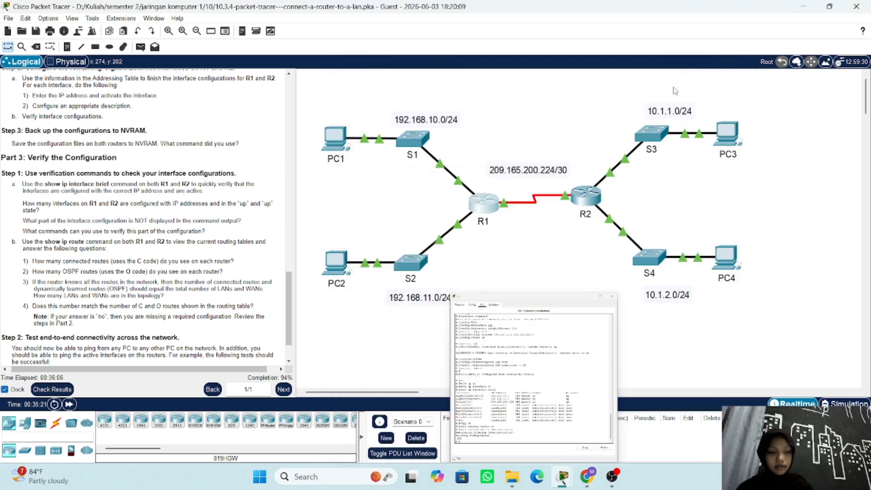
Step: Save R2's running configuration to NVRAM with copy running-config startup-config, accepting the default destination filename
click(592, 204)
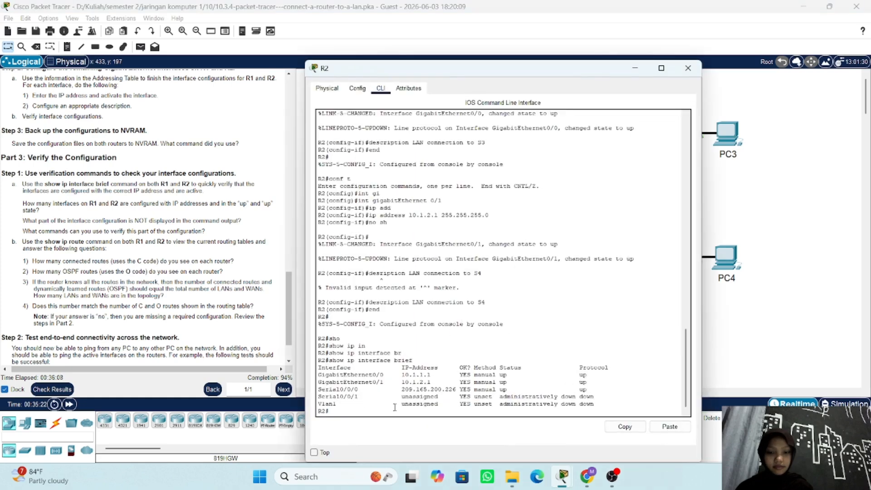
text(w)
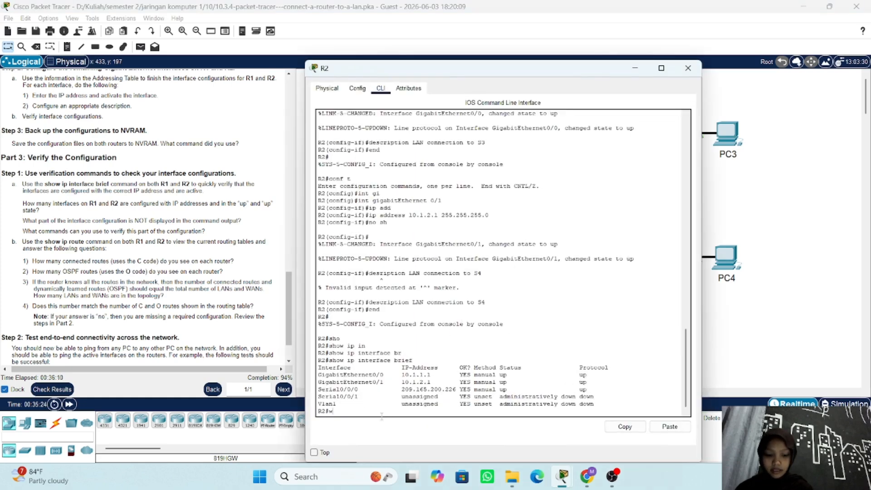
key(BackSpace)
text(c)
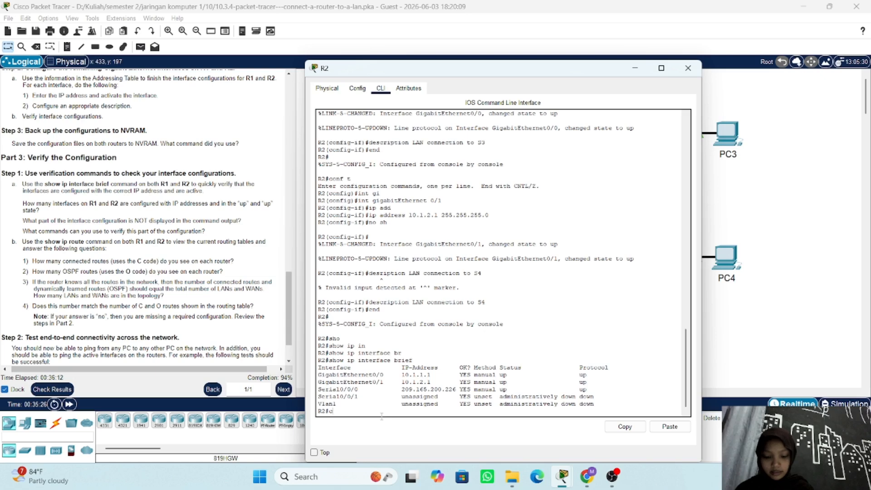
text(py )
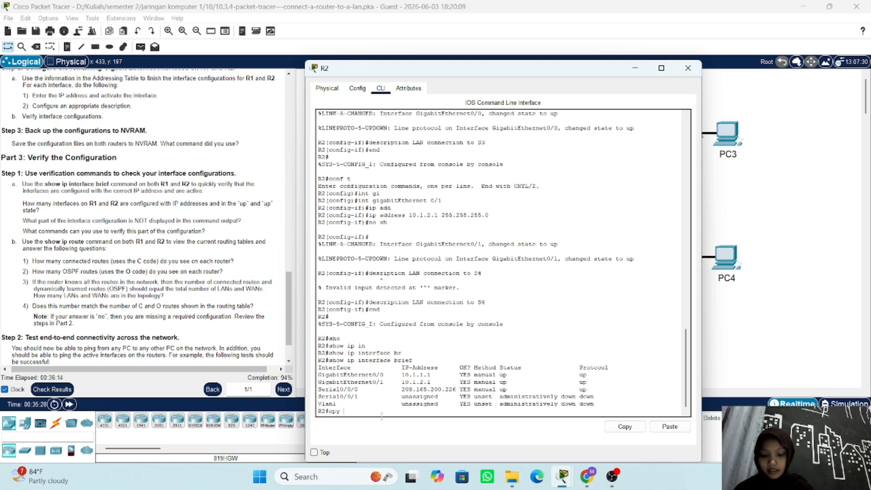
text(runn)
key(Tab)
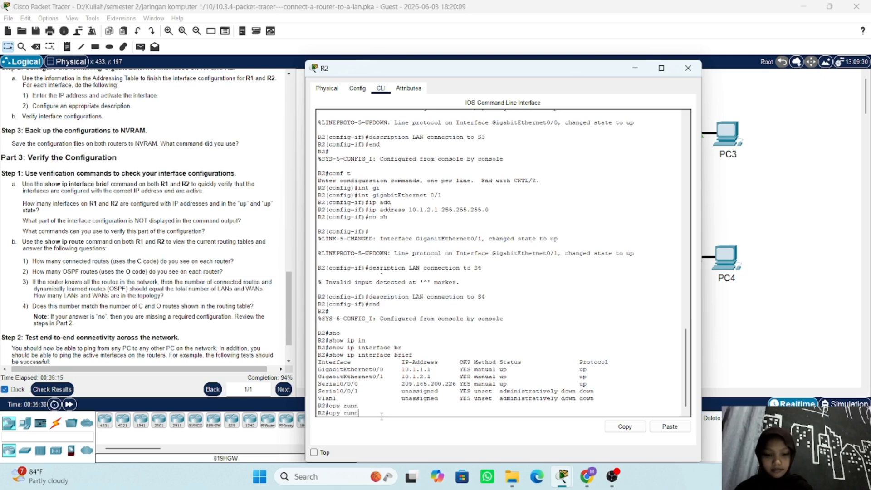
text(in)
key(Tab)
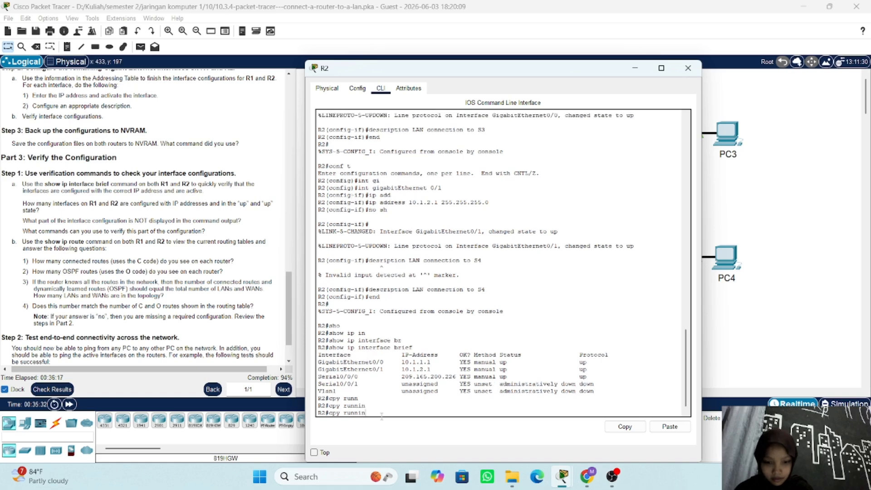
key(BackSpace)
key(BackSpace)
key(BackSpace)
key(BackSpace)
key(BackSpace)
key(BackSpace)
key(BackSpace)
key(BackSpace)
key(BackSpace)
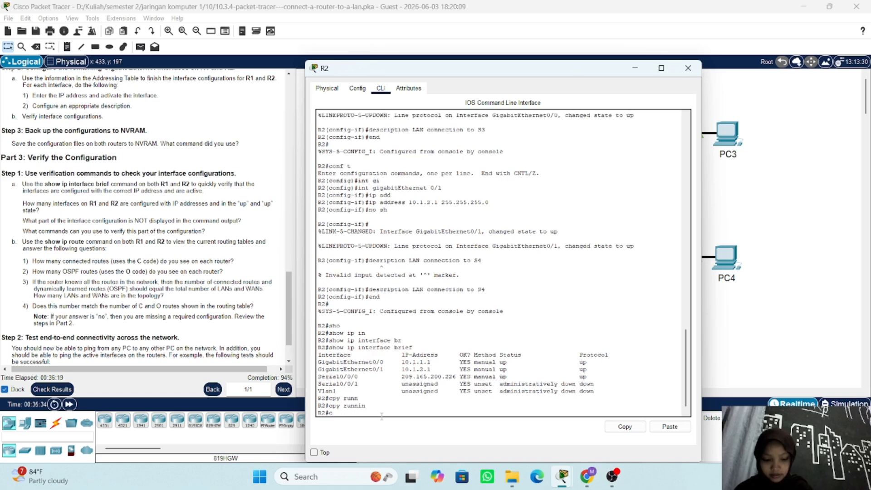
text(op)
key(Tab)
text(runn)
key(Tab)
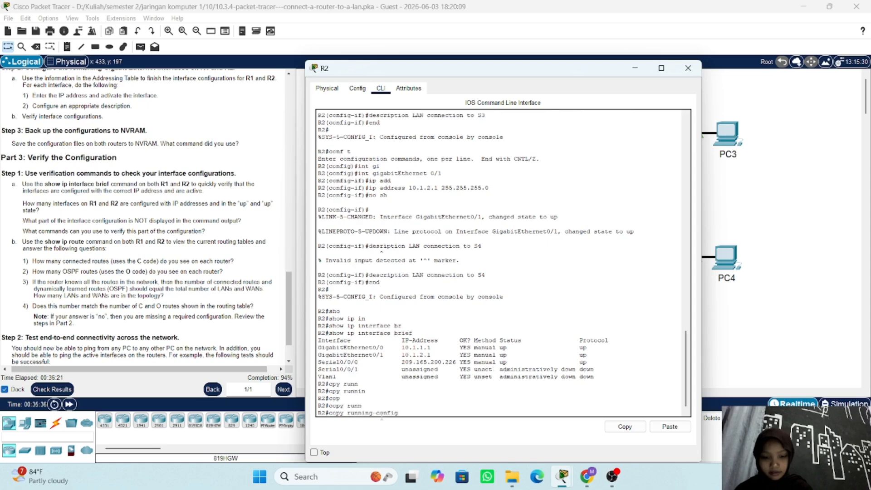
text(st)
key(Tab)
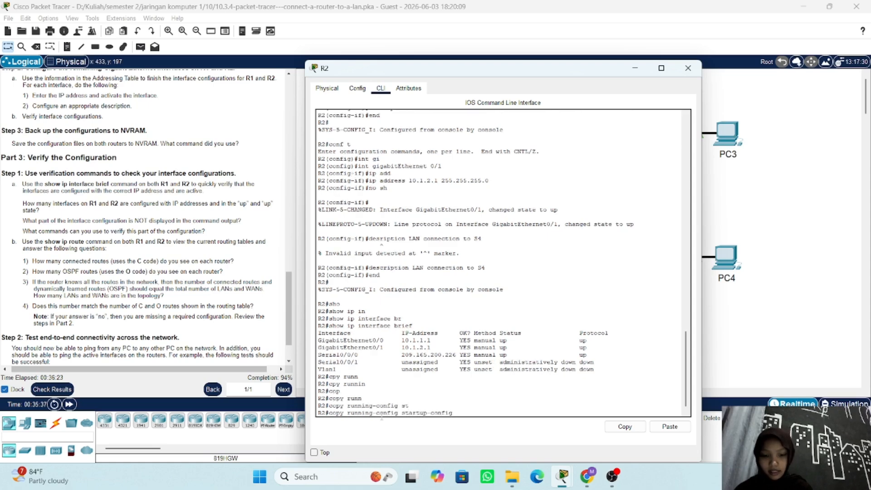
key(Return)
key(Return)
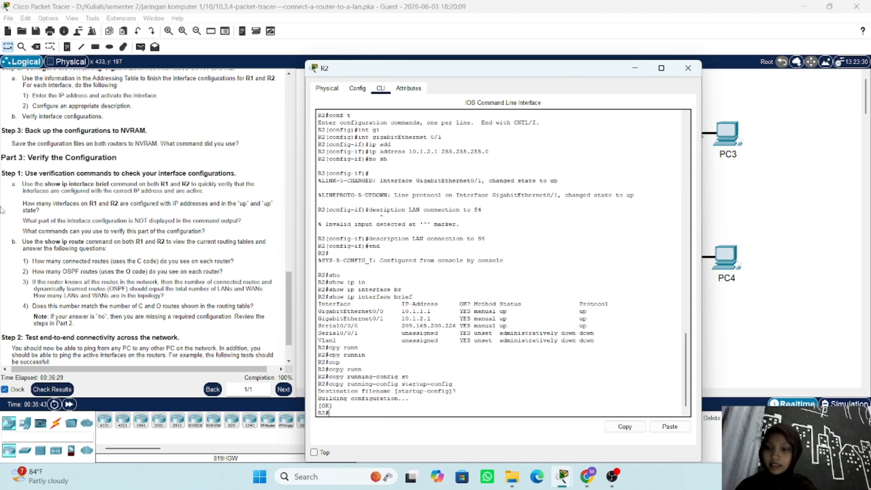
Step: Display R2's interface summary with show ip interface brief and highlight the rows from GigabitEthernet0/0 through Serial0/0/0
scroll(119, 198, down, 3)
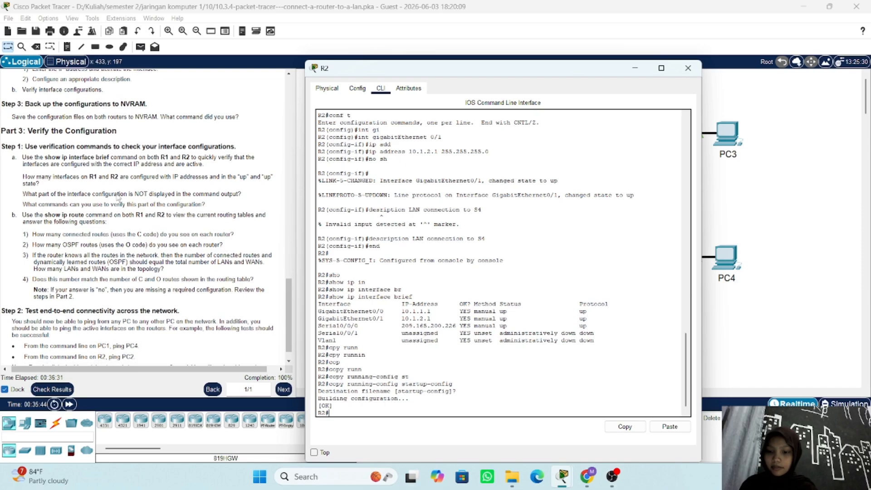
scroll(129, 213, down, 2)
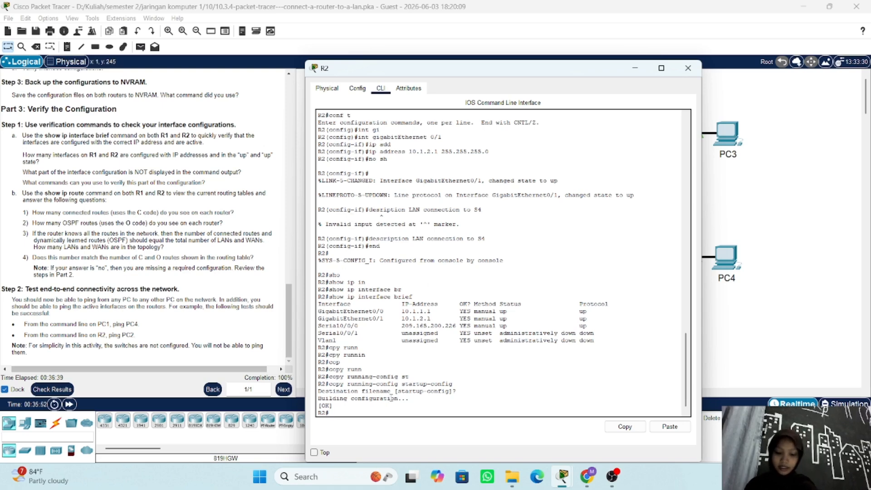
text(show)
key(Return)
text(show )
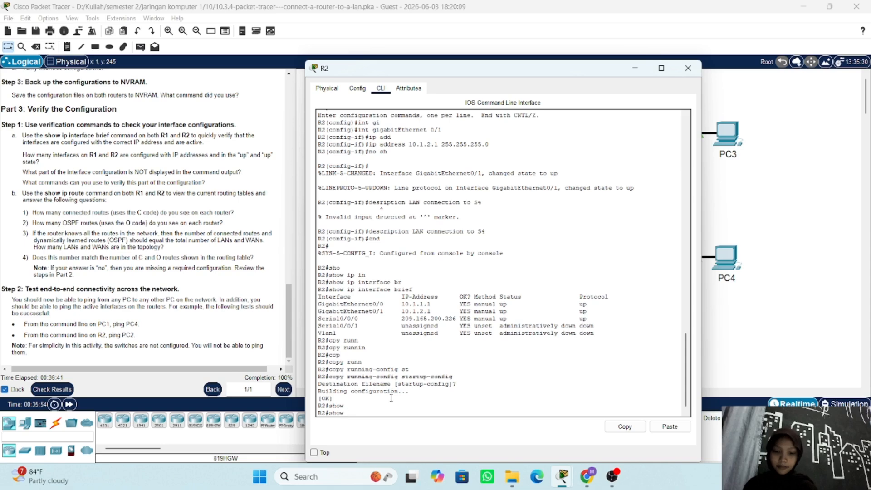
text(ip)
key(Tab)
text(in)
key(Tab)
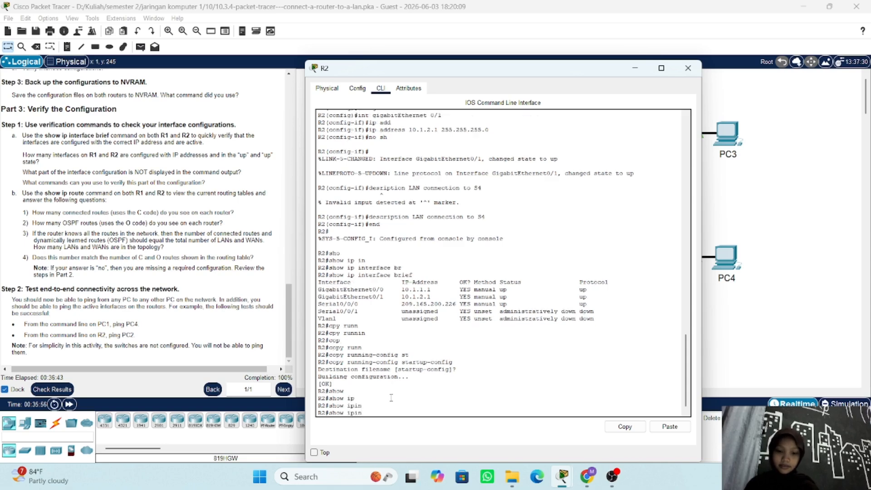
key(BackSpace)
key(BackSpace)
text(in)
key(Tab)
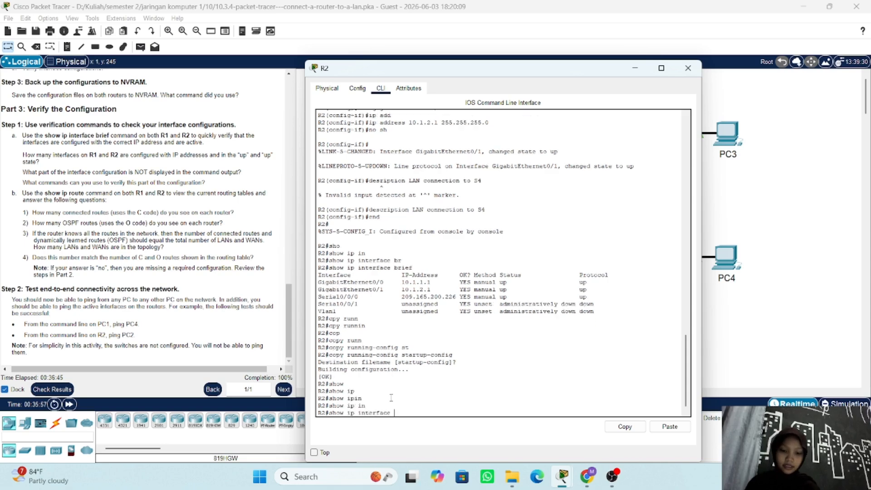
text(br)
key(Tab)
key(Return)
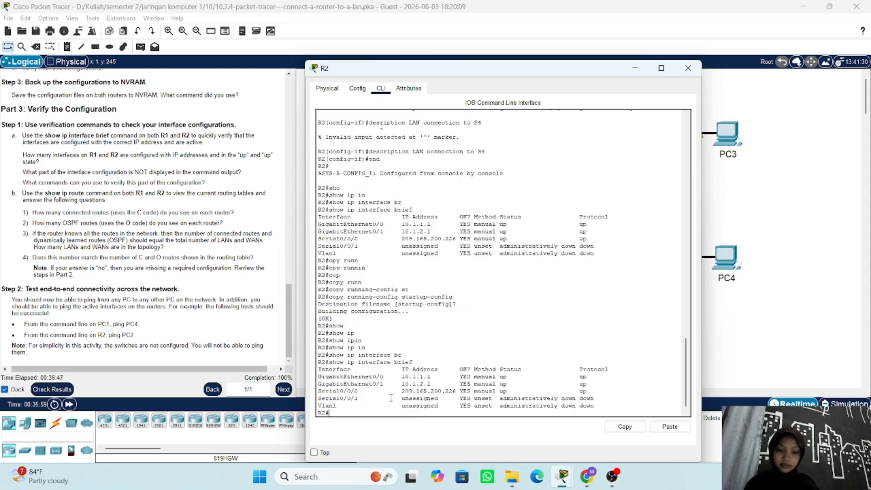
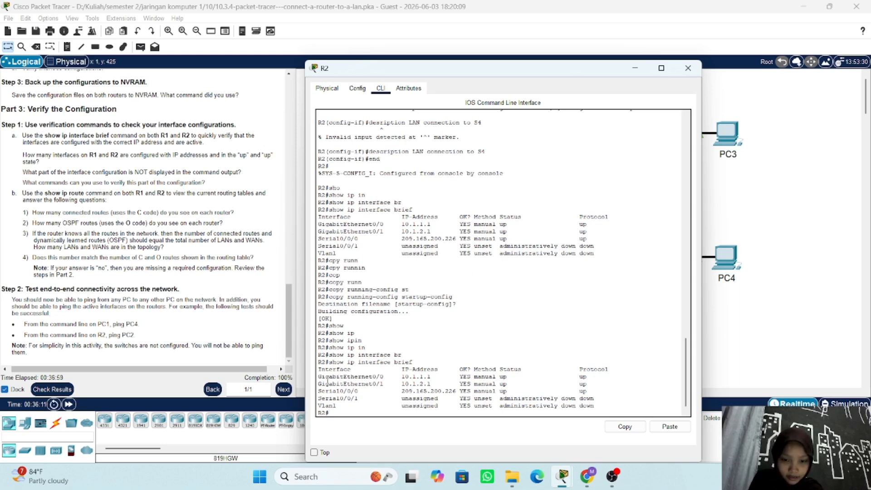
drag(319, 377, 410, 394)
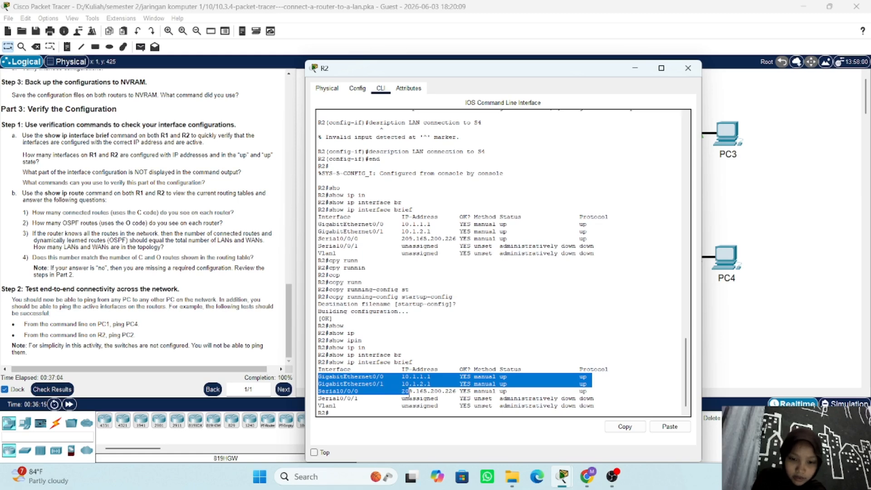
click(378, 413)
Step: Switch to R1's command line and rerun copy running-config startup-config, accepting the default destination filename
click(635, 68)
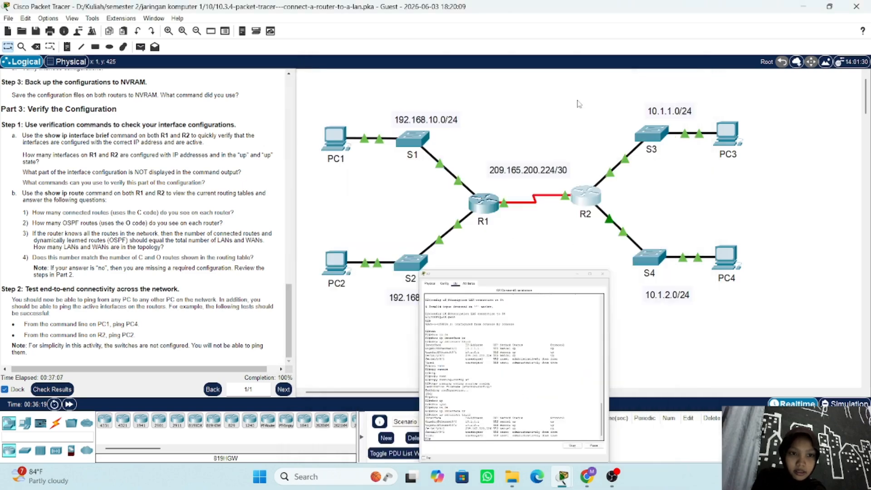
click(484, 197)
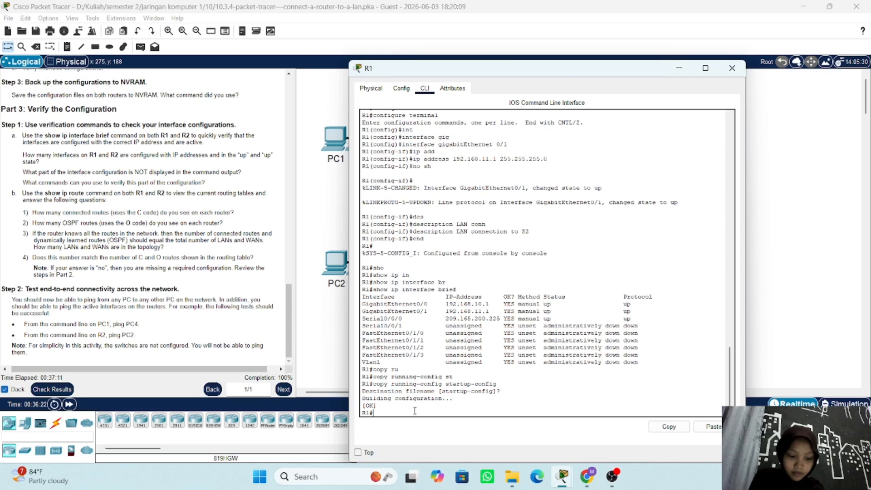
key(Up)
key(Up)
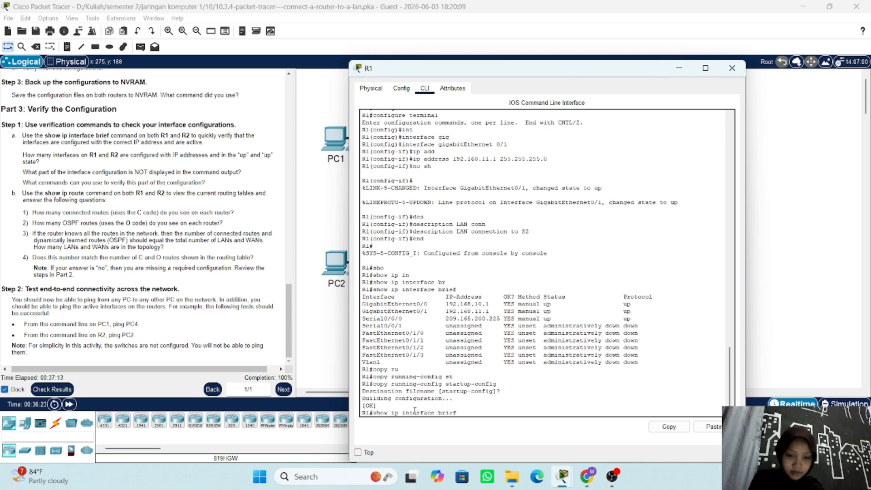
key(Down)
key(Return)
key(Return)
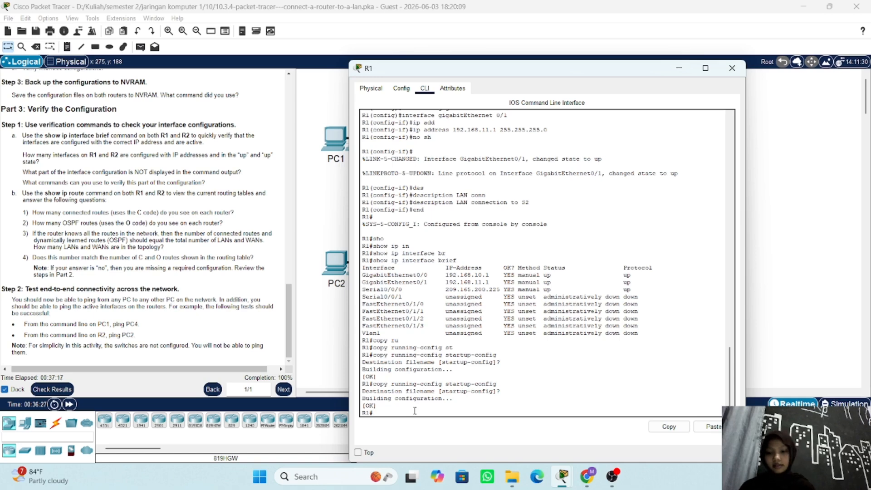
Step: Display R1's interface summary with show ip interface brief and highlight the rows from GigabitEthernet0/0 through Serial0/0/0
text(show)
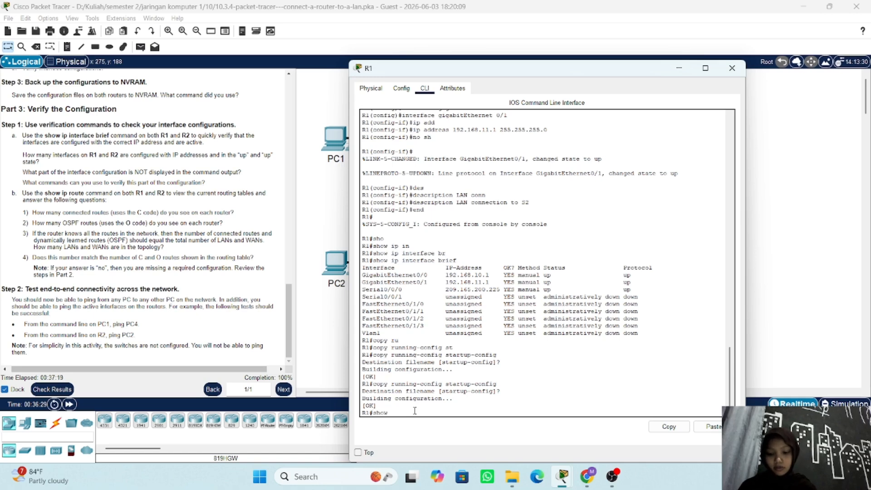
text( ip in)
key(Tab)
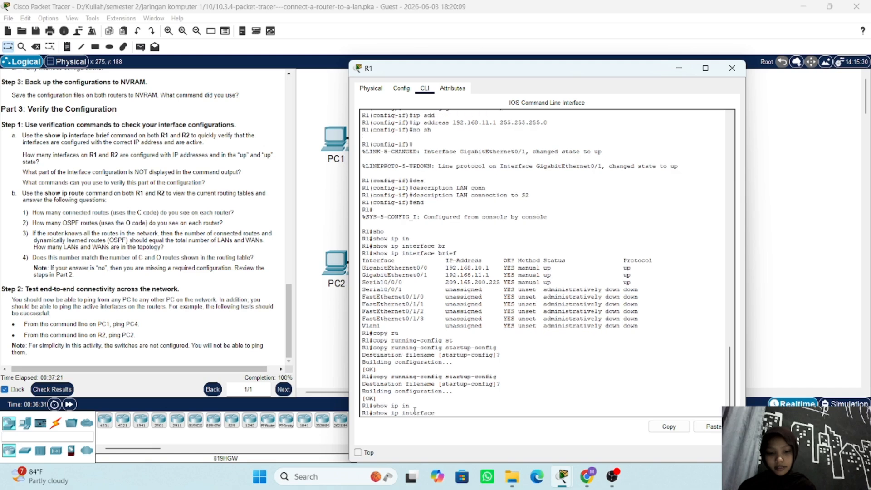
text(bri)
key(Tab)
key(Return)
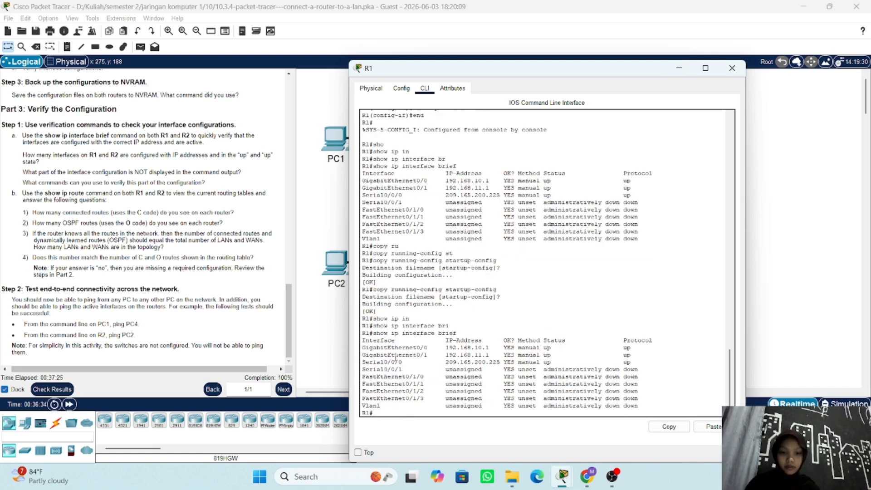
drag(424, 363, 363, 347)
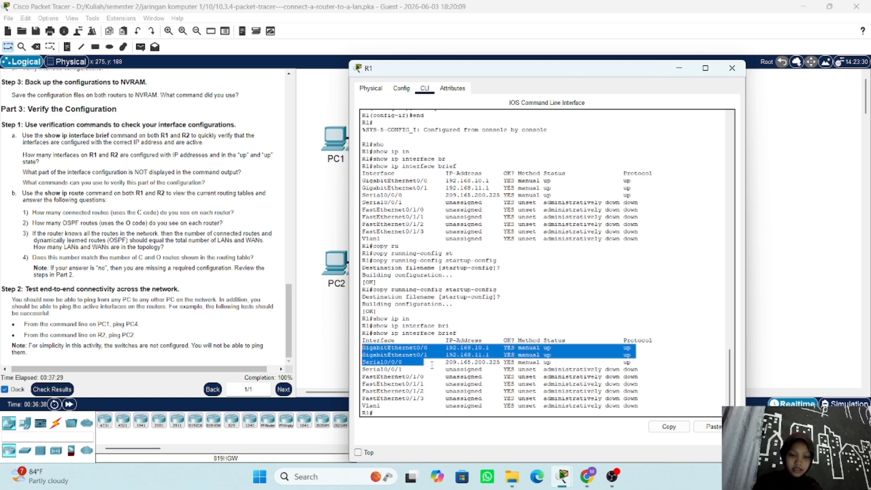
click(390, 370)
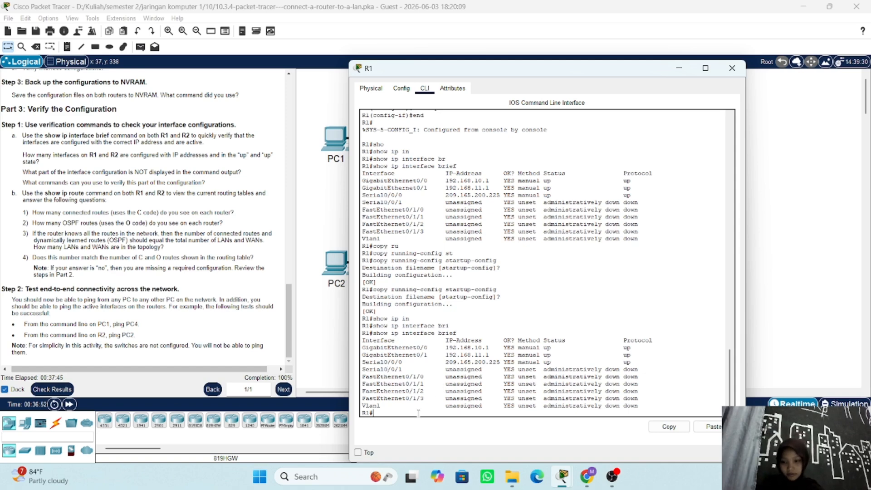
Step: Run show interfaces on R1 to examine GigabitEthernet0/0's description and details, and stop the remaining output
text(sho)
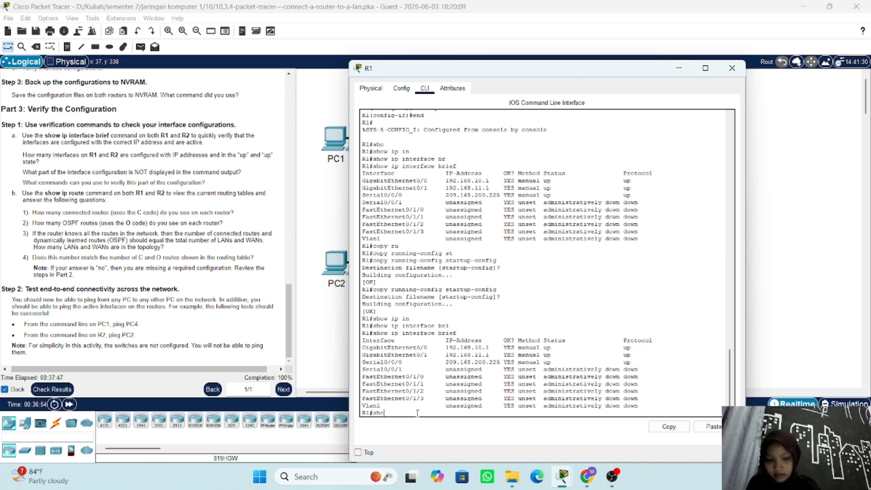
text(w)
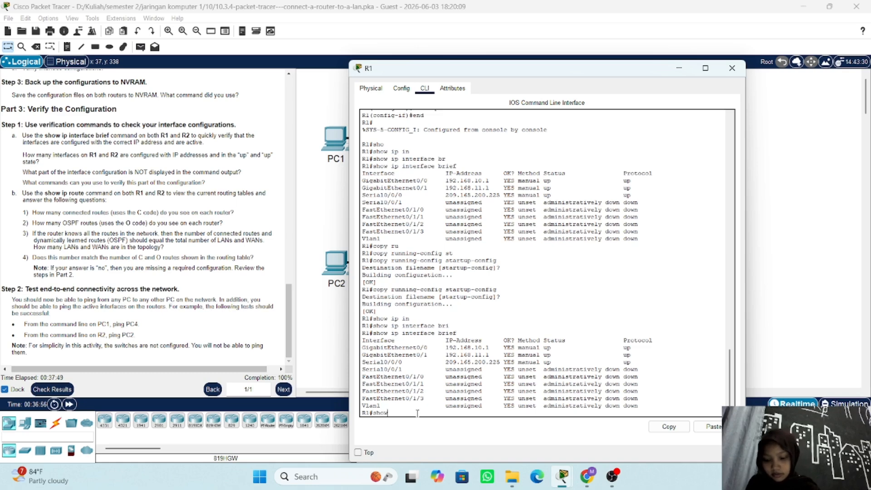
text( int)
key(Tab)
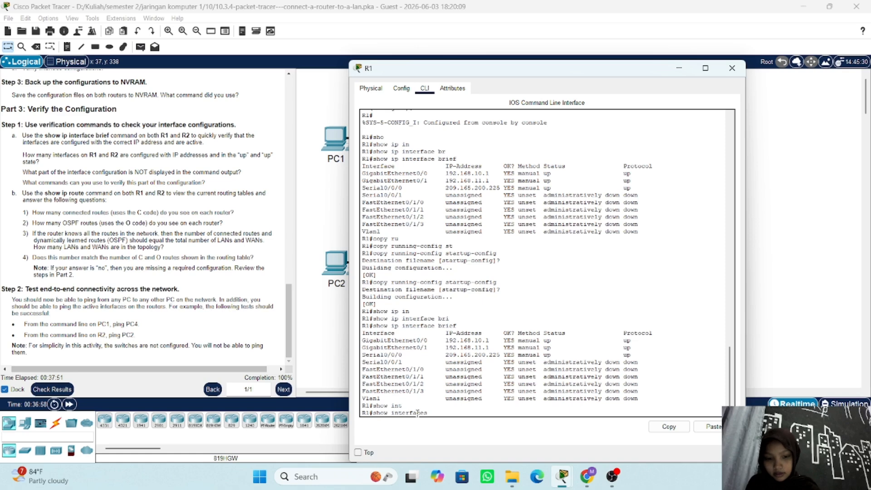
key(Return)
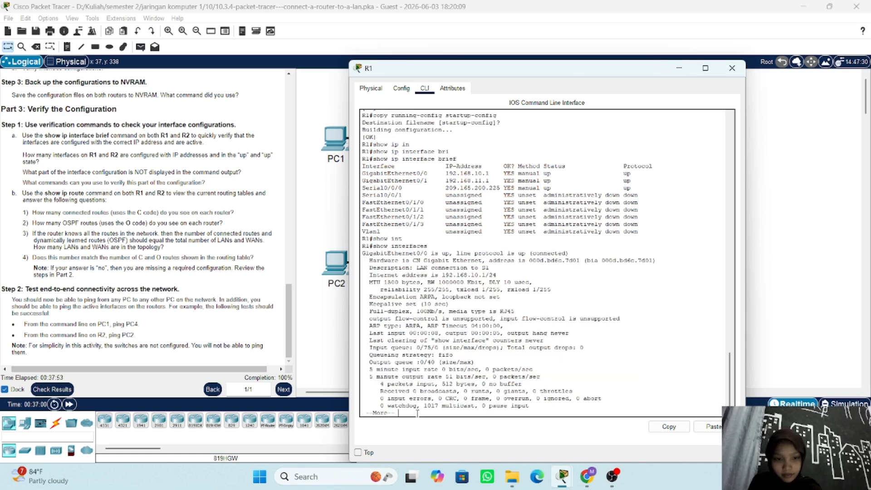
key(Return)
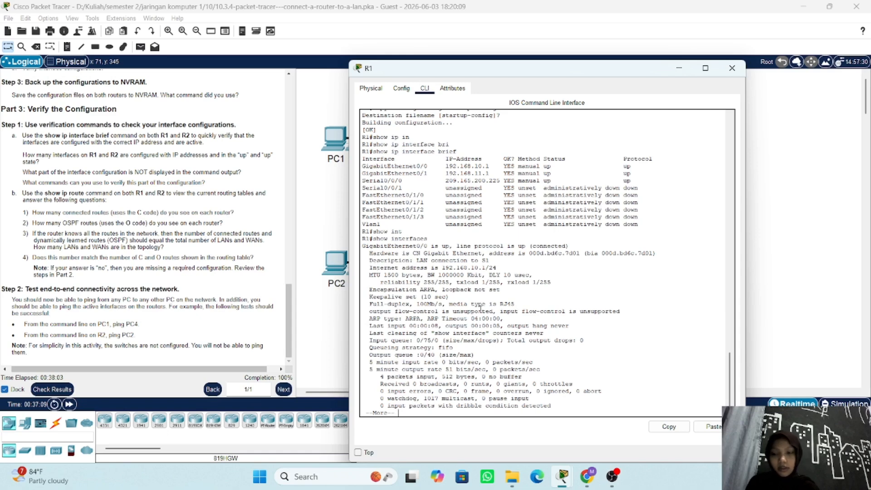
key(ctrl+c)
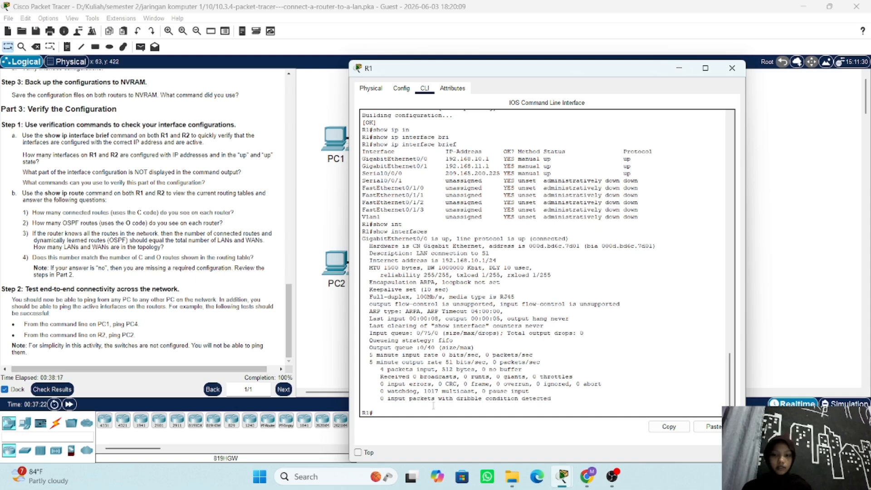
Step: Display R1's routing table with show ip route
text(sho)
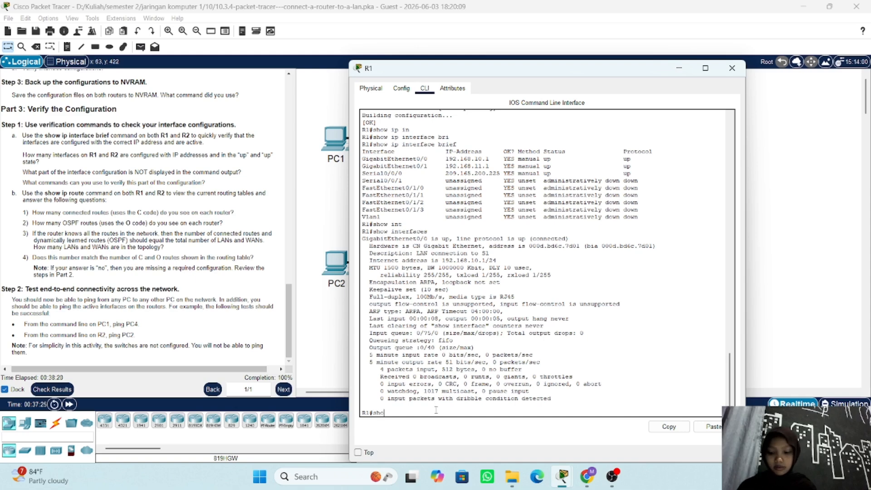
key(Tab)
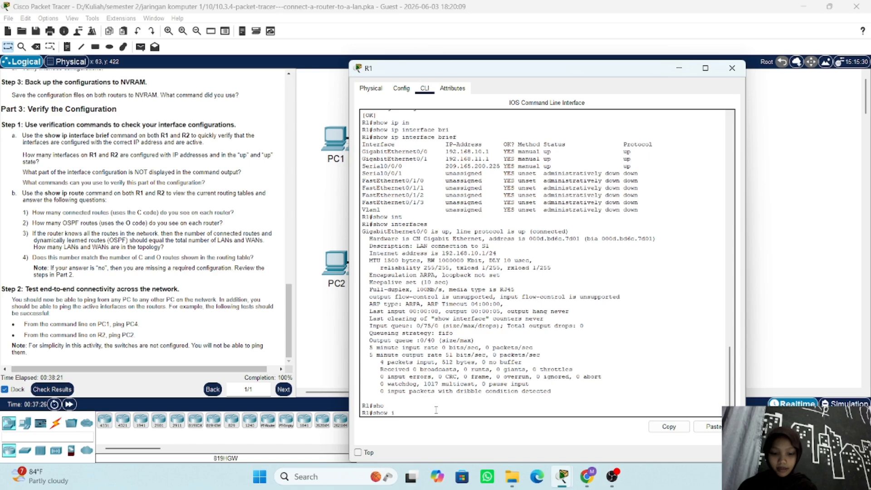
text(ip r)
key(Tab)
text(ou)
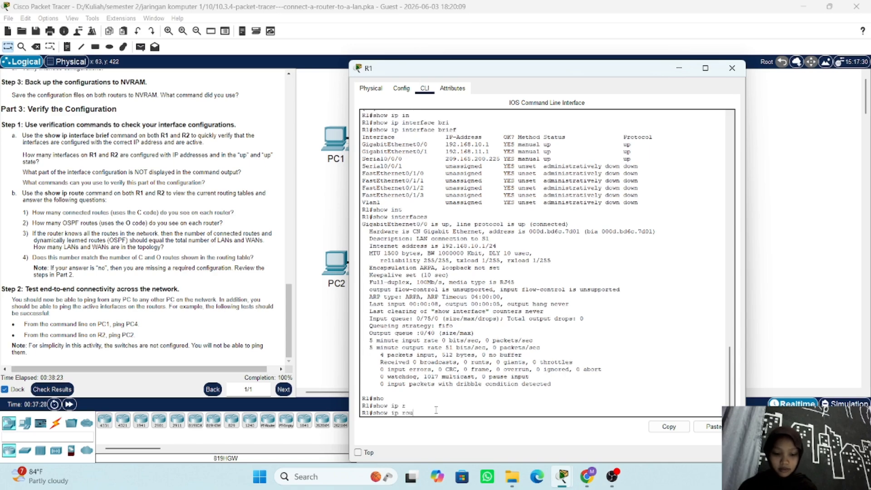
key(Tab)
key(Return)
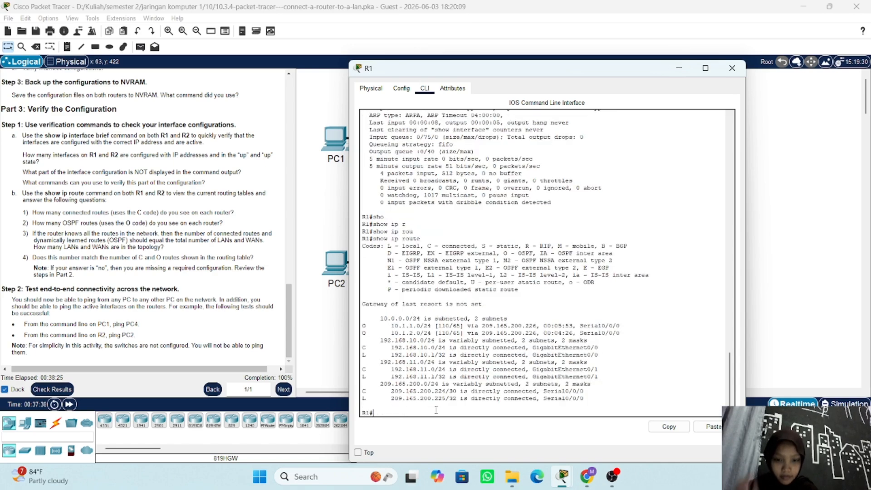
key(Return)
key(Return)
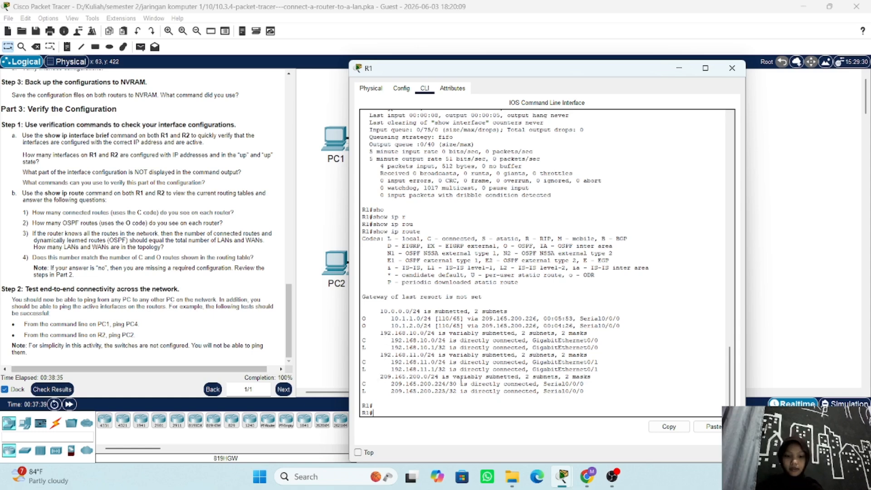
Step: Highlight the connected routes 192.168.10.0/24, 192.168.11.0/24 and 209.165.200.224/30 in R1's routing table, and close R1's window
drag(388, 341, 596, 337)
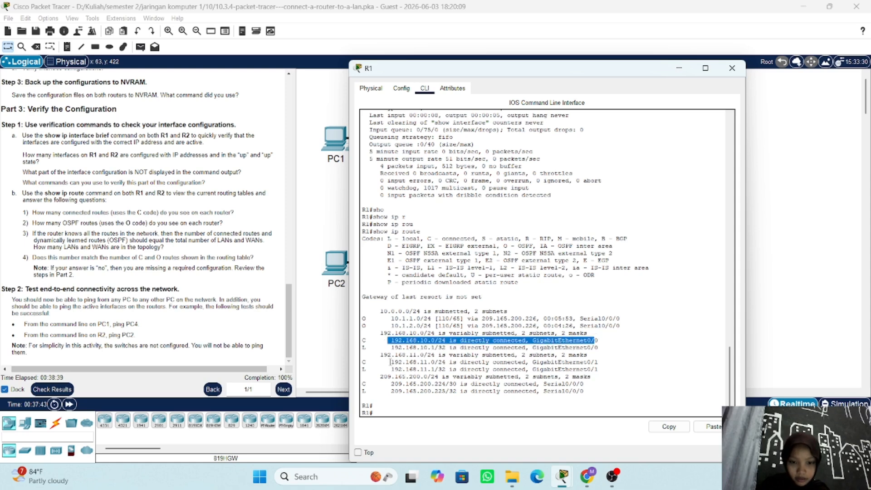
drag(389, 362, 605, 362)
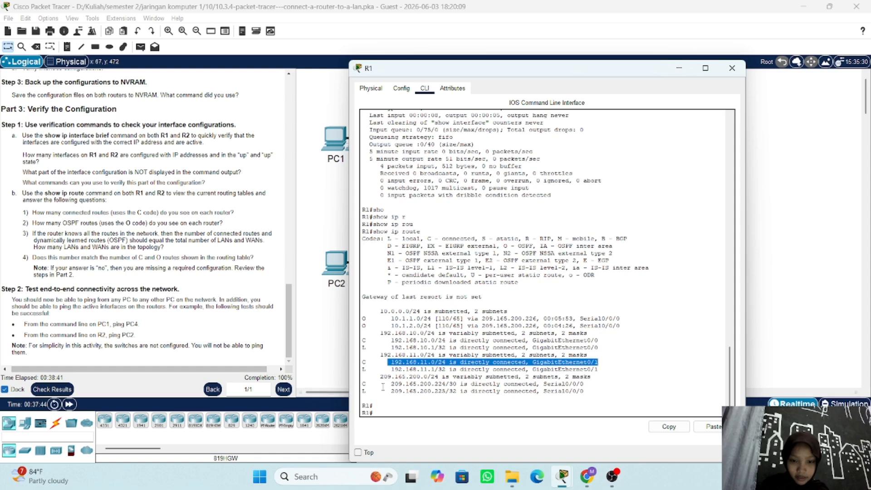
drag(391, 385, 630, 384)
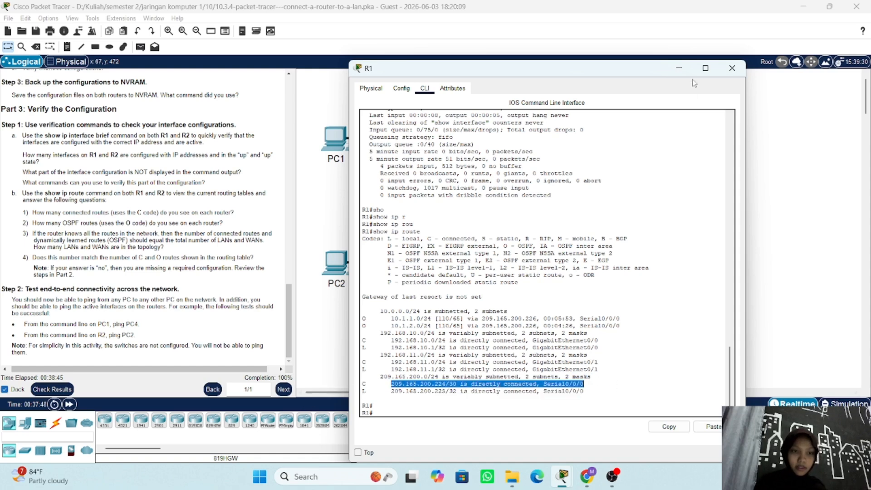
click(732, 67)
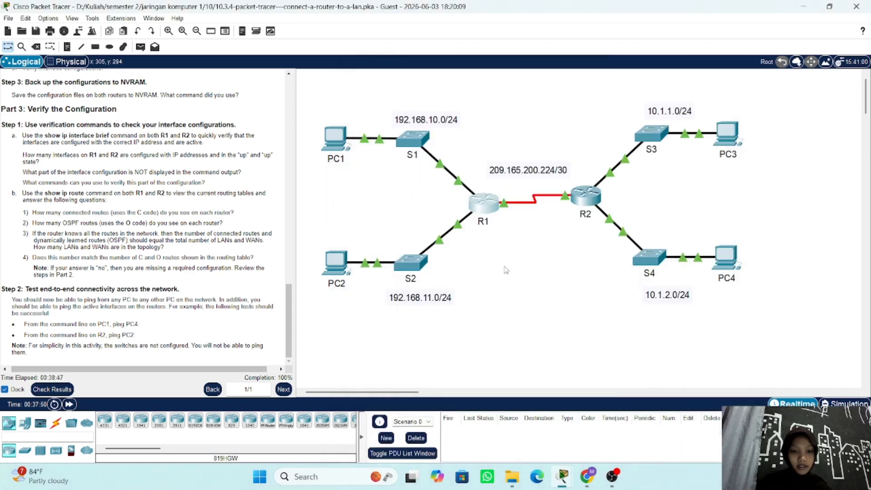
Step: Display R2's routing table with show ip route
click(586, 195)
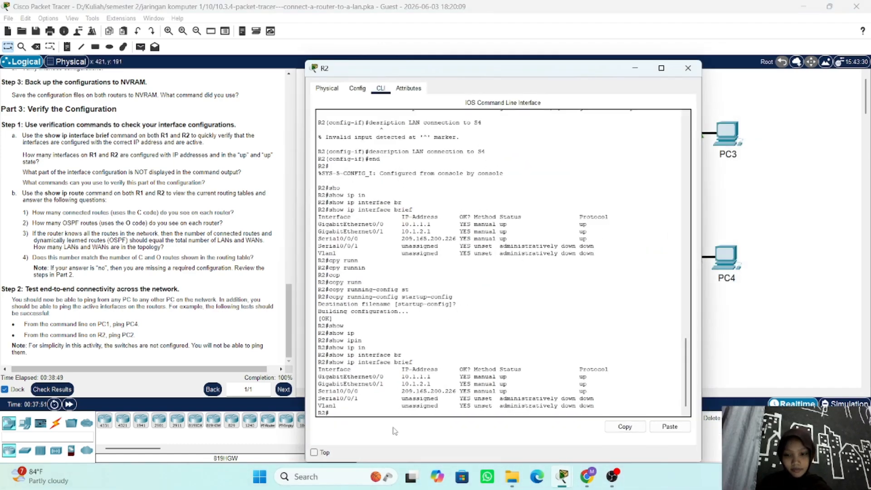
text(show ip )
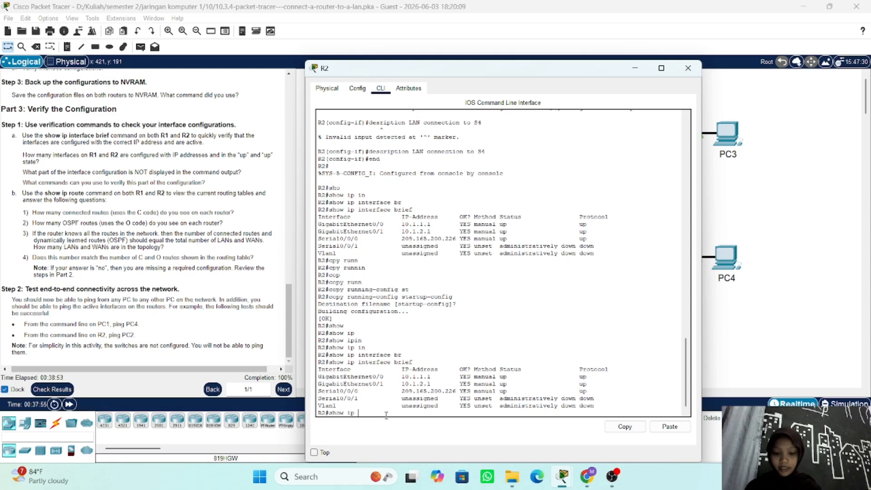
text(r)
key(Tab)
text(out)
key(Tab)
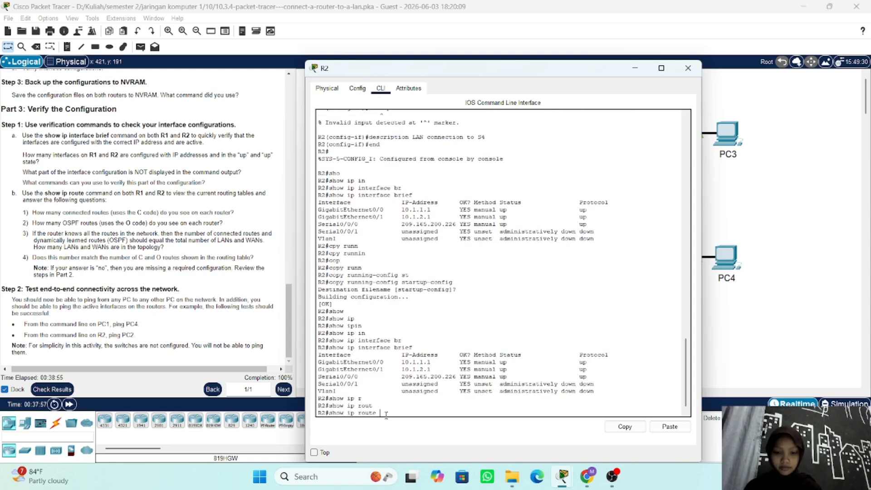
key(Return)
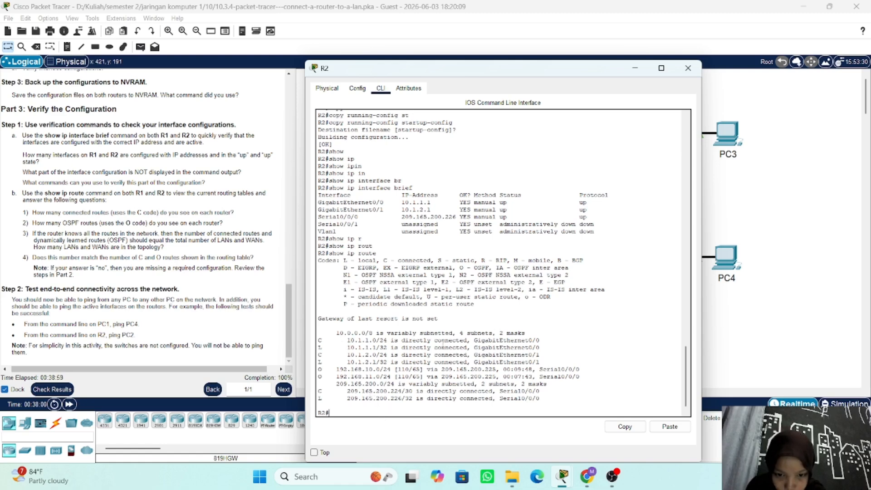
Step: Highlight the connected routes 10.1.1.0/24, 10.1.2.0/24 and 209.165.200.224/30 in R2's routing table, and return to the topology
triple_click(514, 341)
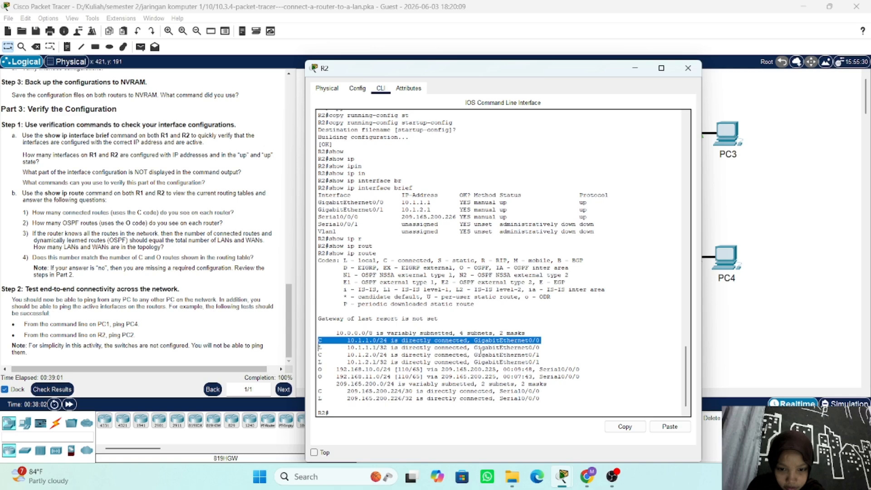
triple_click(463, 354)
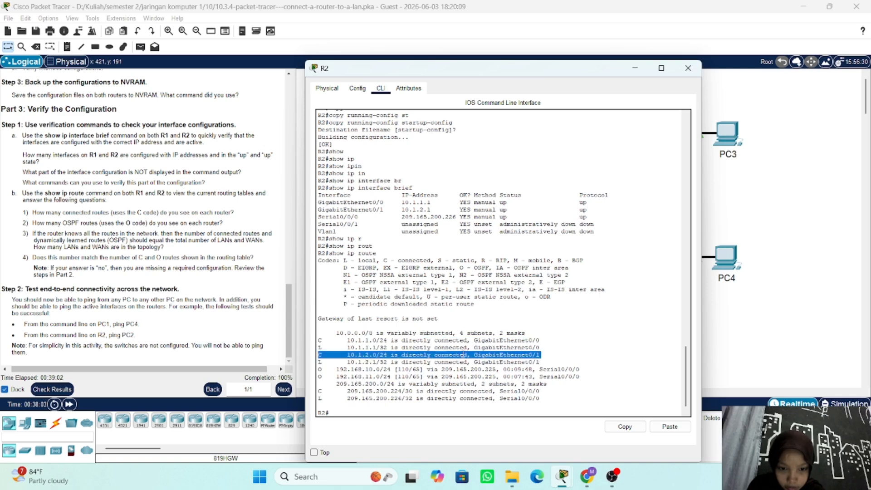
triple_click(404, 391)
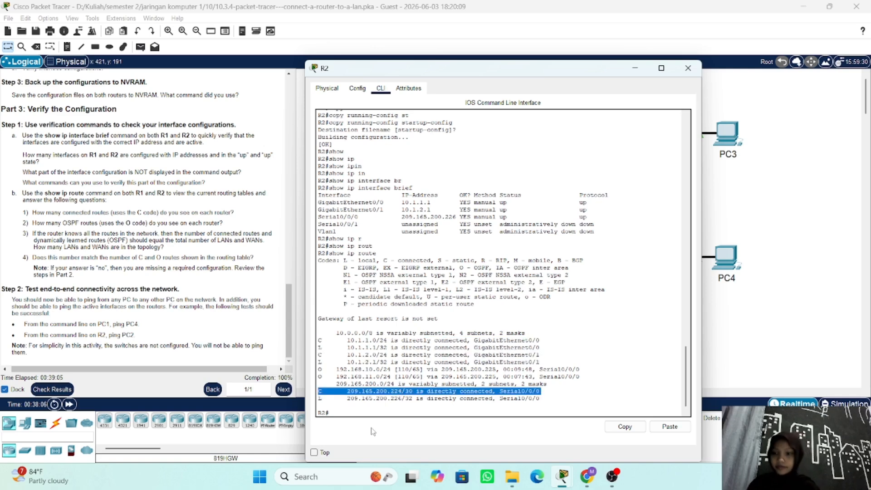
click(156, 182)
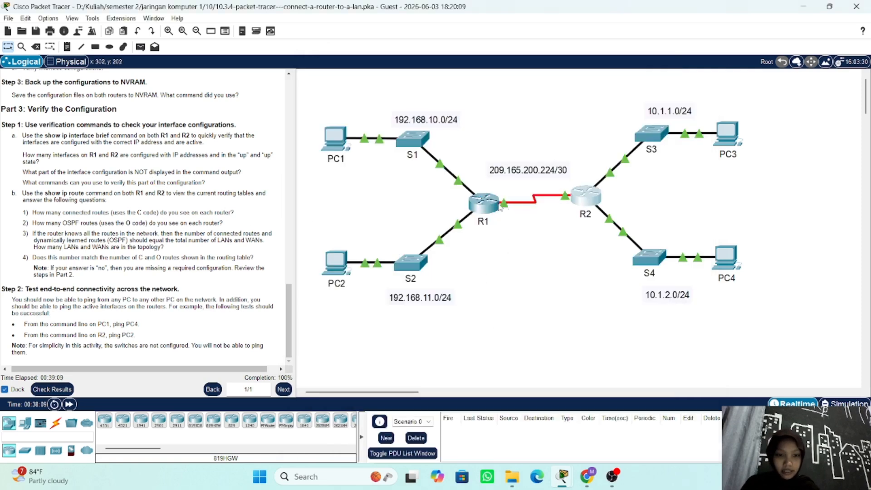
Step: Highlight the OSPF routes 192.168.10.0/24 and 192.168.11.0/24 in R2's routing table, and minimize R2's window
click(590, 196)
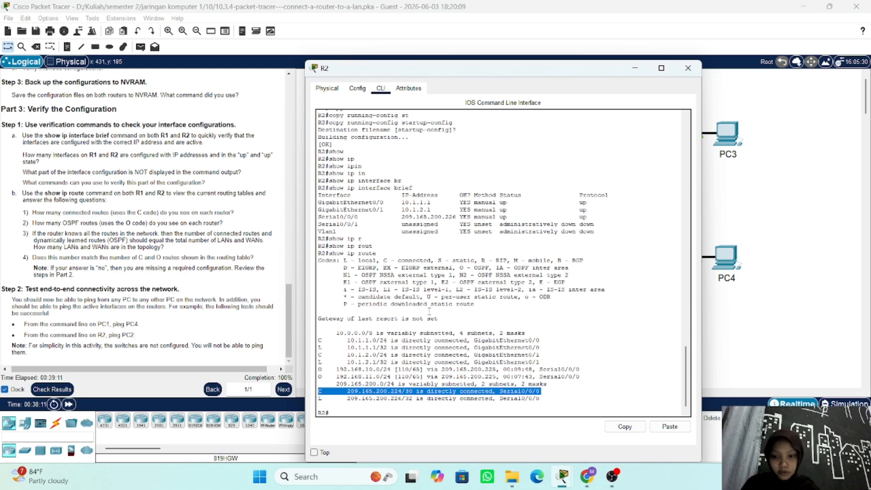
click(411, 337)
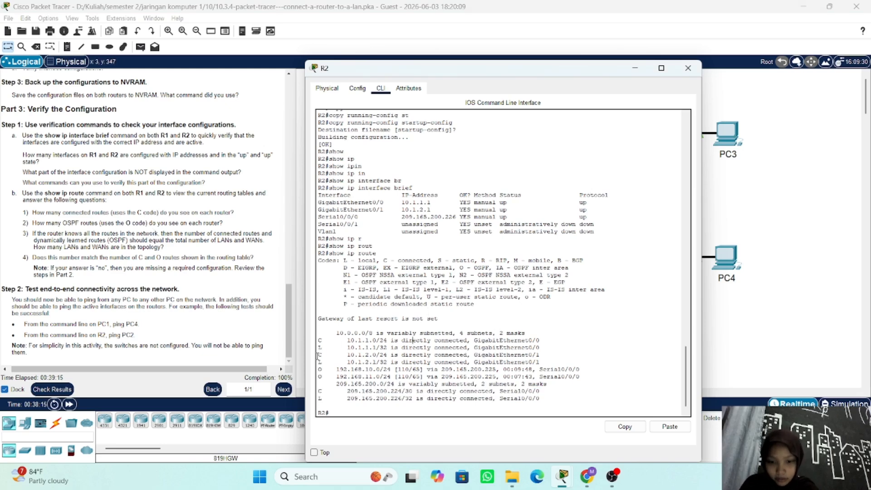
triple_click(324, 369)
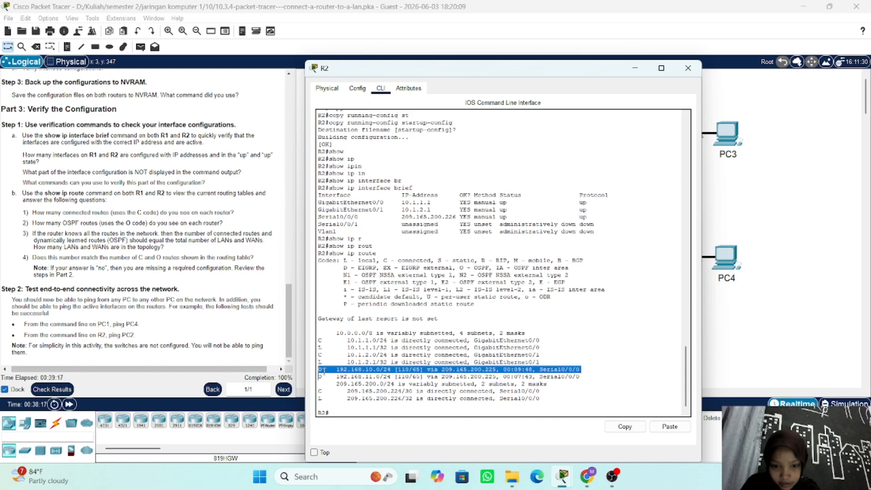
triple_click(324, 378)
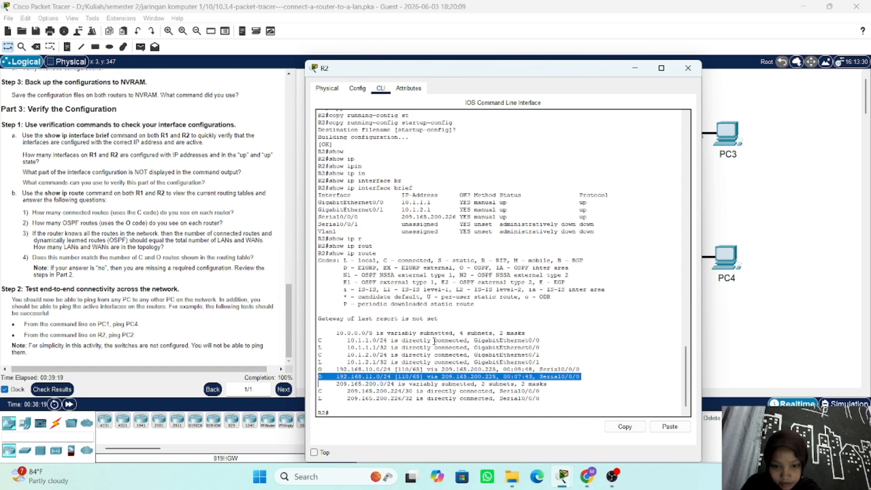
click(635, 68)
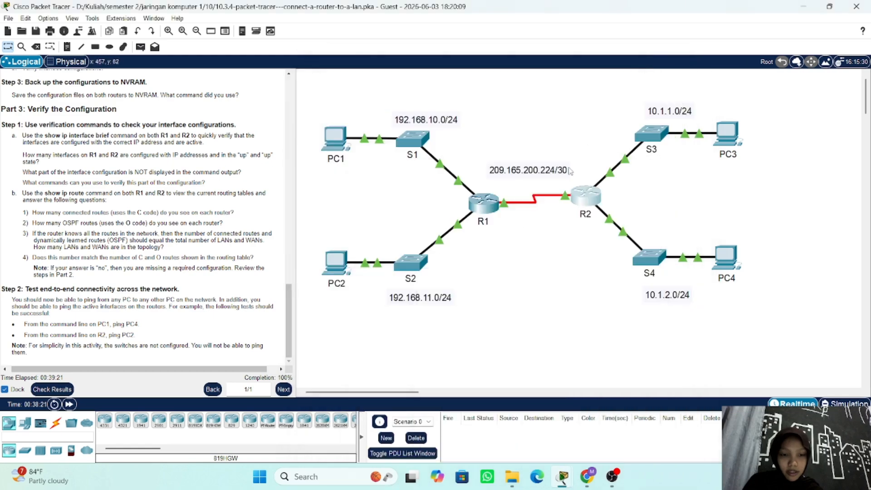
Step: Highlight the OSPF routes 10.1.1.0/24 and 10.1.2.0/24 in R1's routing table, and minimize R1's window
click(484, 204)
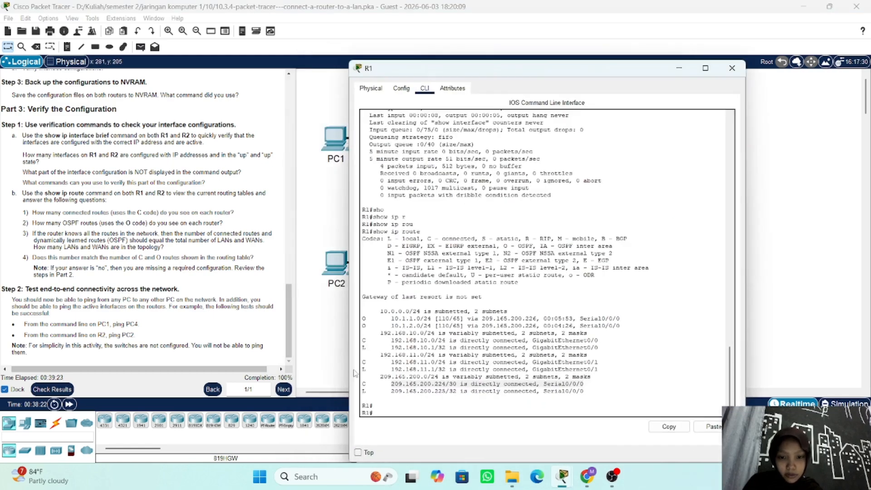
double_click(384, 321)
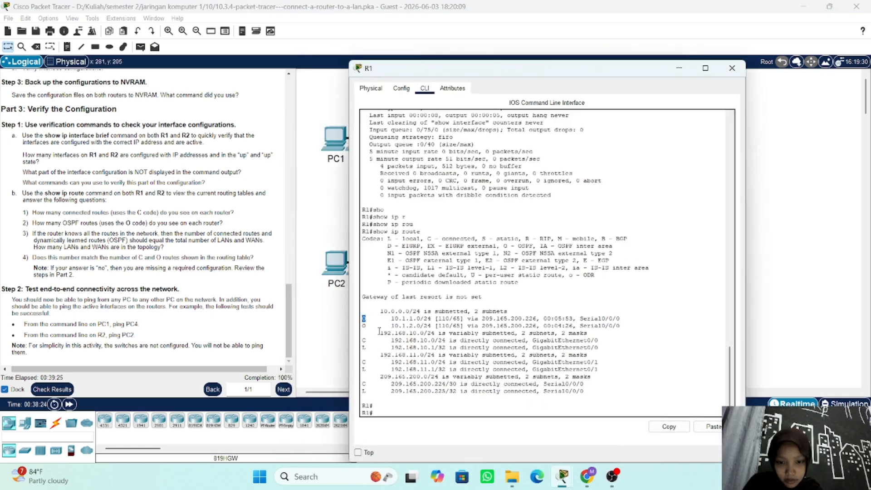
triple_click(380, 332)
triple_click(379, 326)
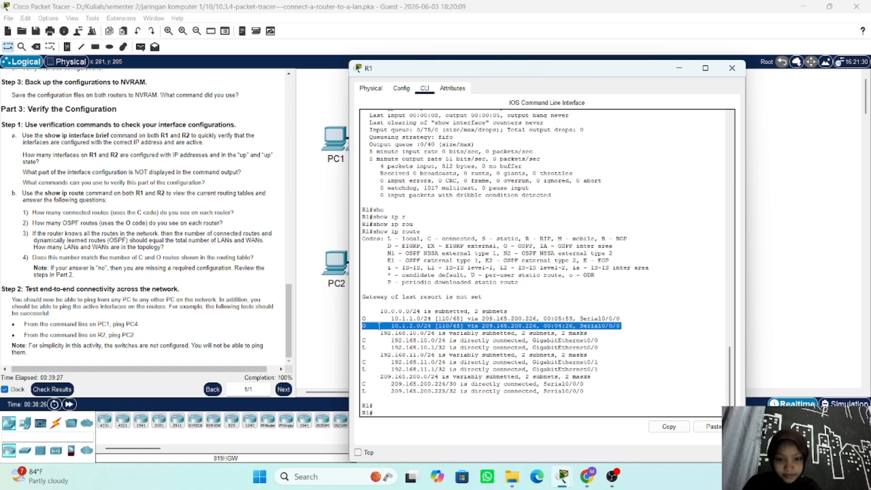
triple_click(378, 318)
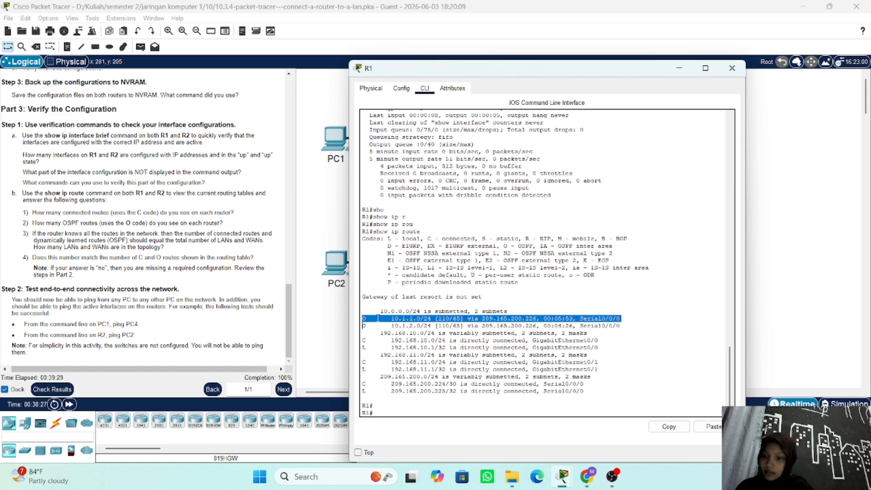
click(368, 289)
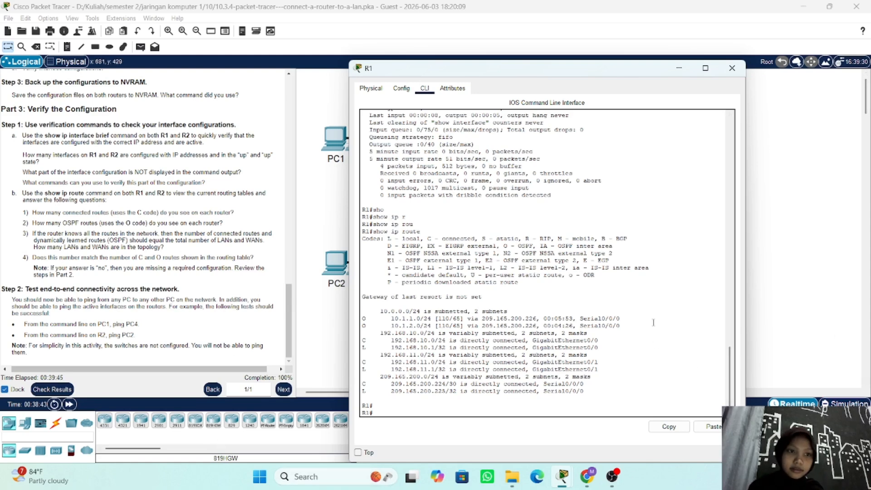
click(679, 69)
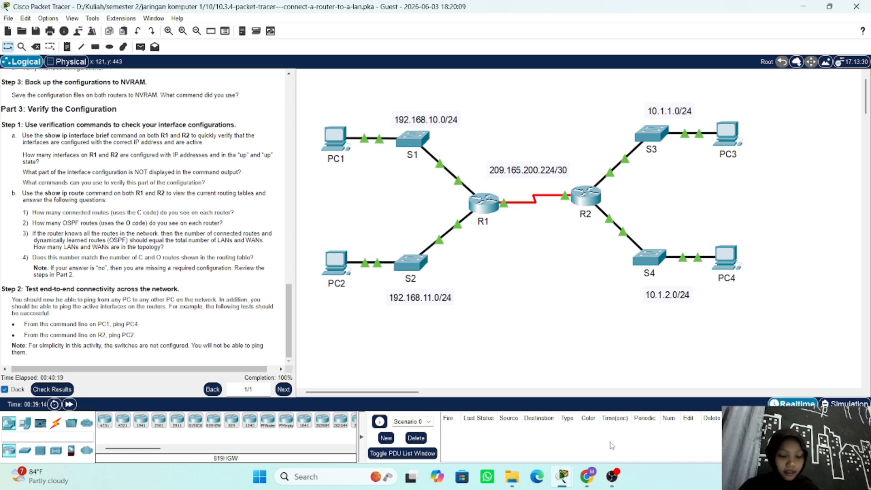
Step: Bring back the R1 and R2 windows to compare their routing tables, and return to the activity instructions
mouse_move(564, 474)
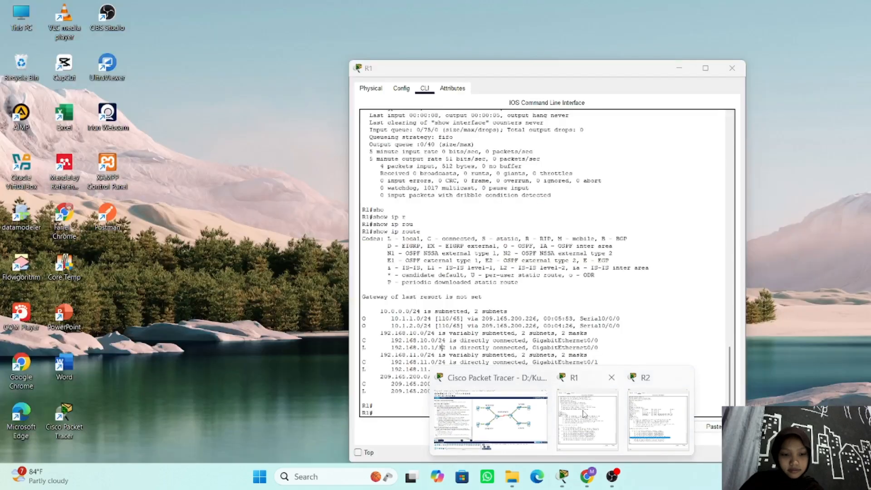
click(585, 403)
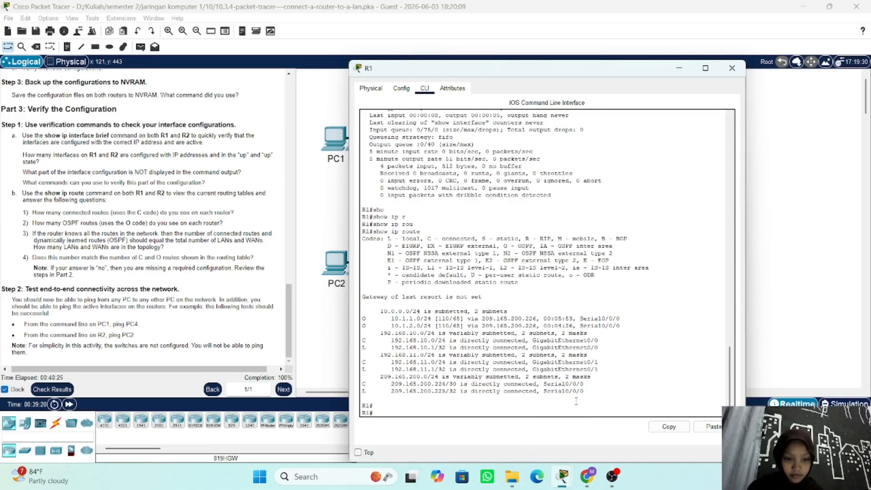
mouse_move(563, 474)
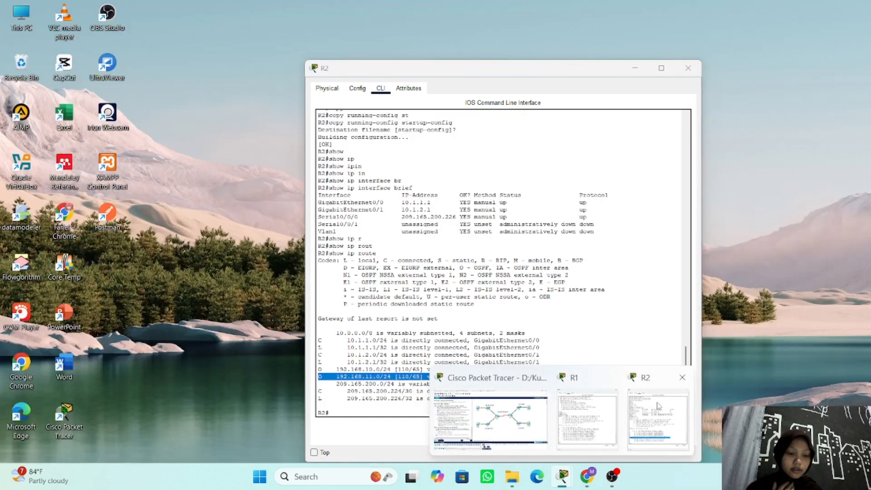
click(658, 415)
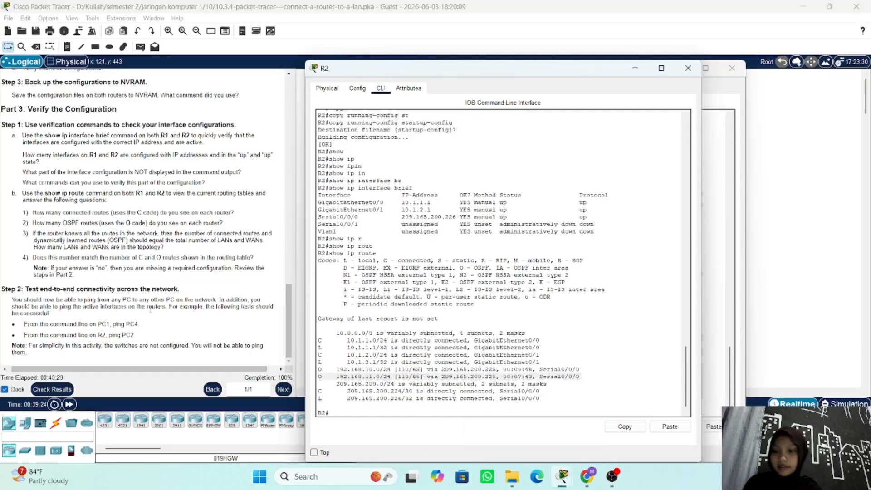
click(47, 255)
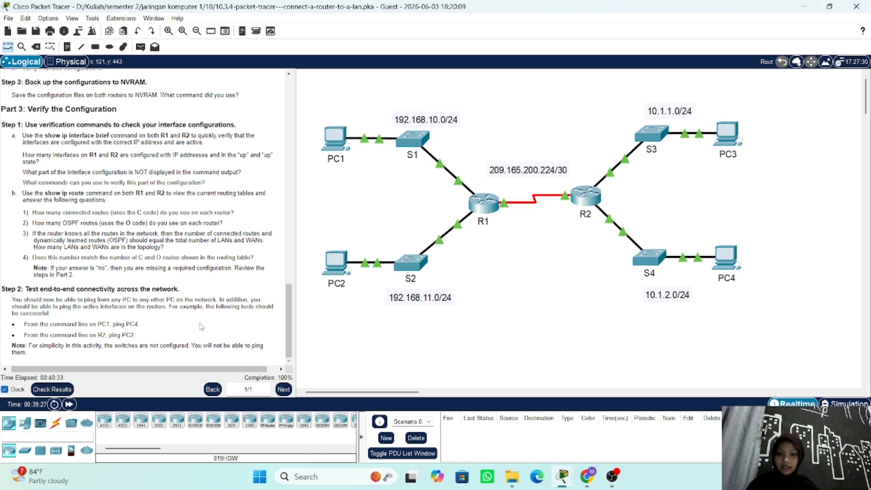
Step: Check the activity results, review the assessment items for R1 and R2, and close the results
click(52, 390)
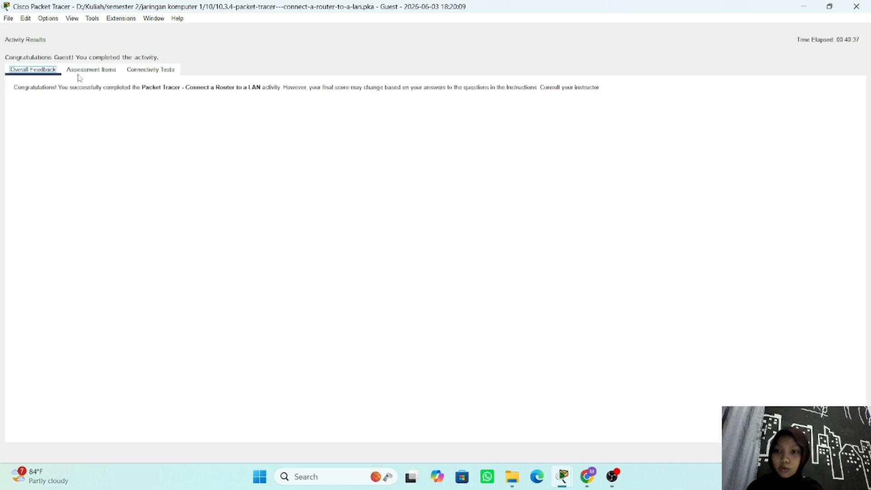
click(82, 71)
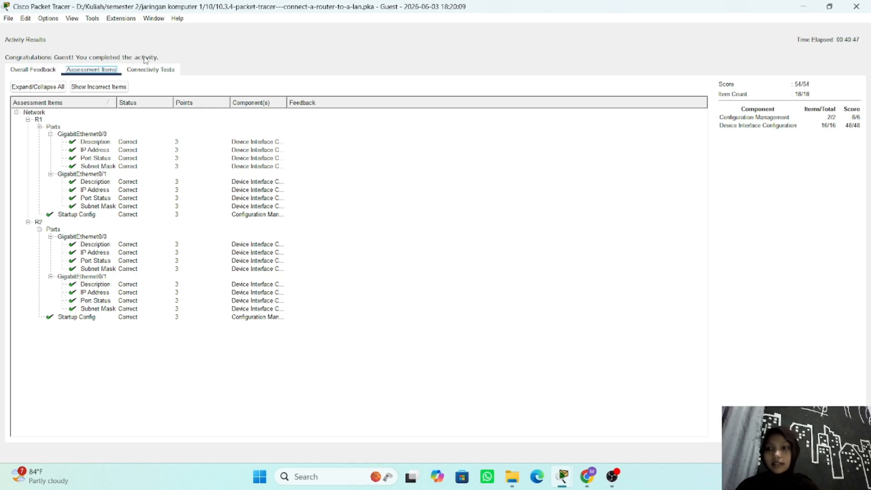
click(844, 452)
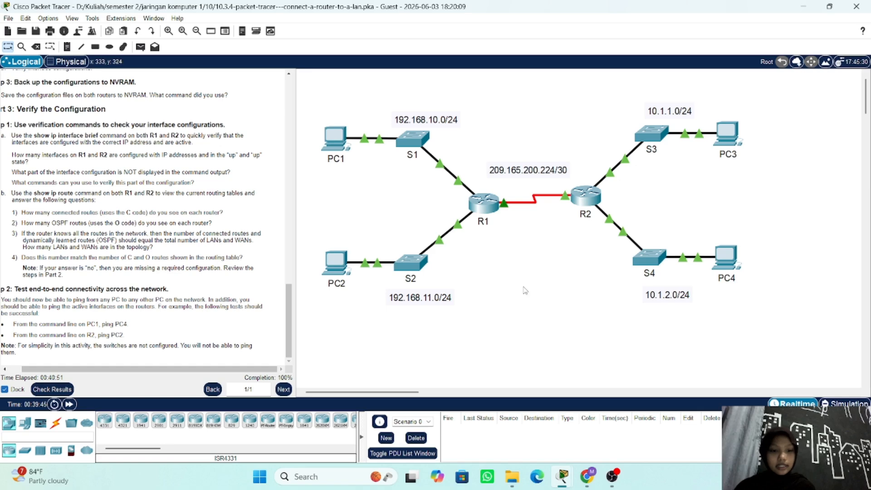
Step: Look up PC4's address in the Addressing Table and ping 10.1.2.10 from PC1's Command Prompt
scroll(454, 261, down, 1)
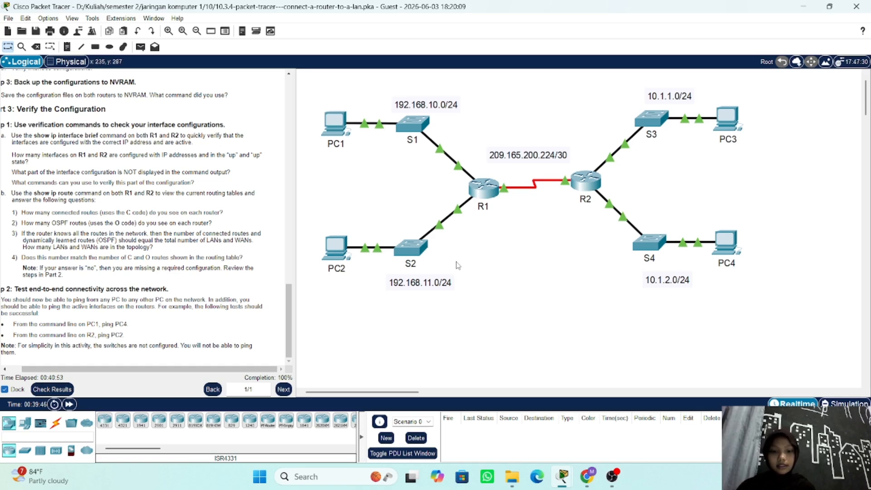
click(338, 122)
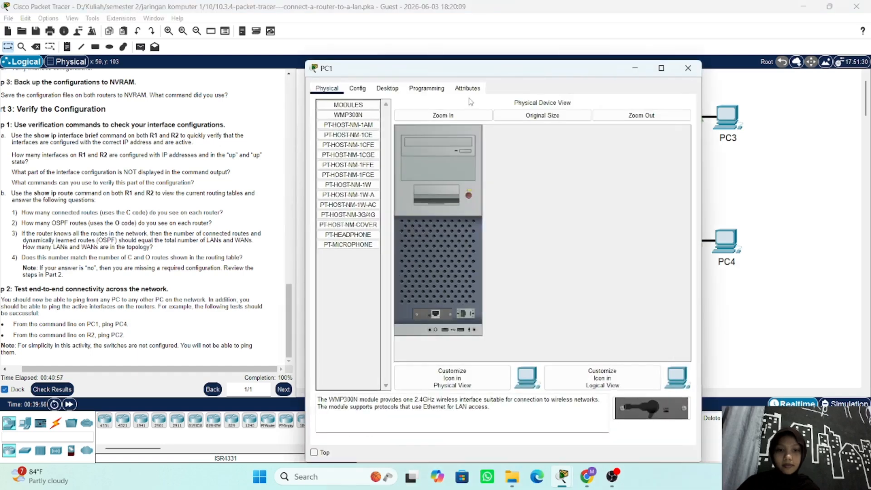
click(388, 88)
click(573, 120)
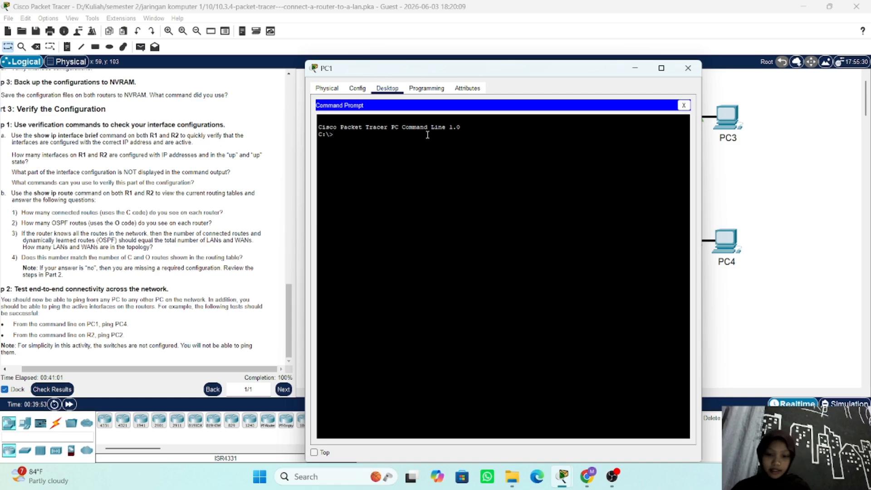
scroll(176, 167, up, 10)
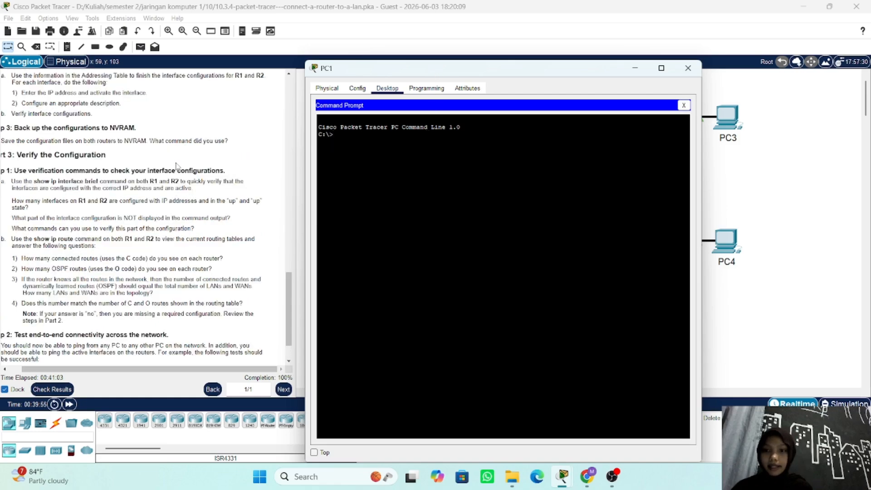
scroll(176, 167, left, 2)
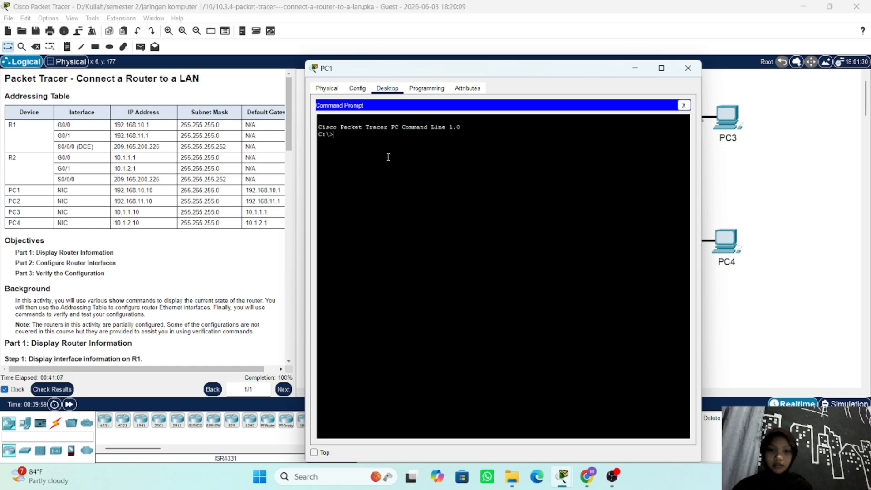
text(ing 10)
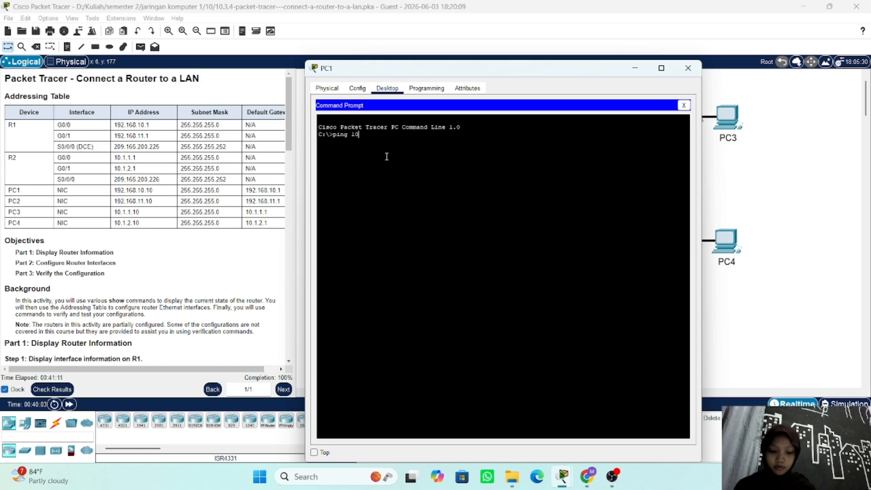
text(.1.)
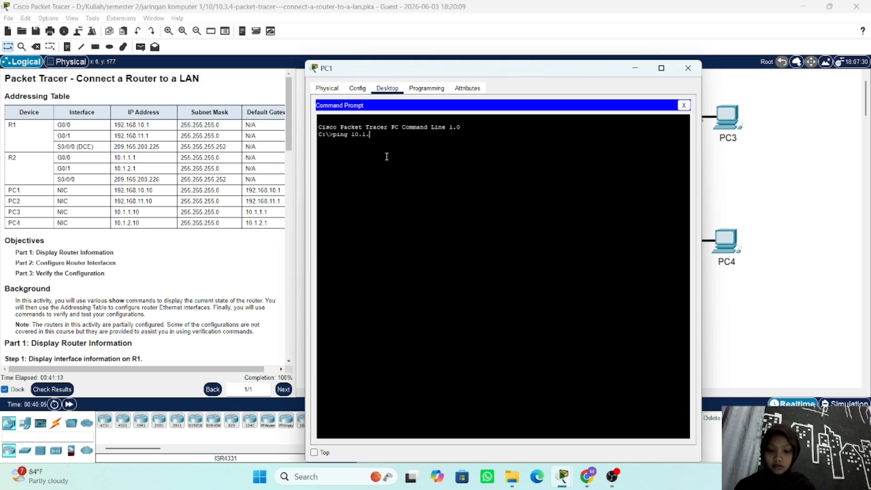
text(2.10)
key(Return)
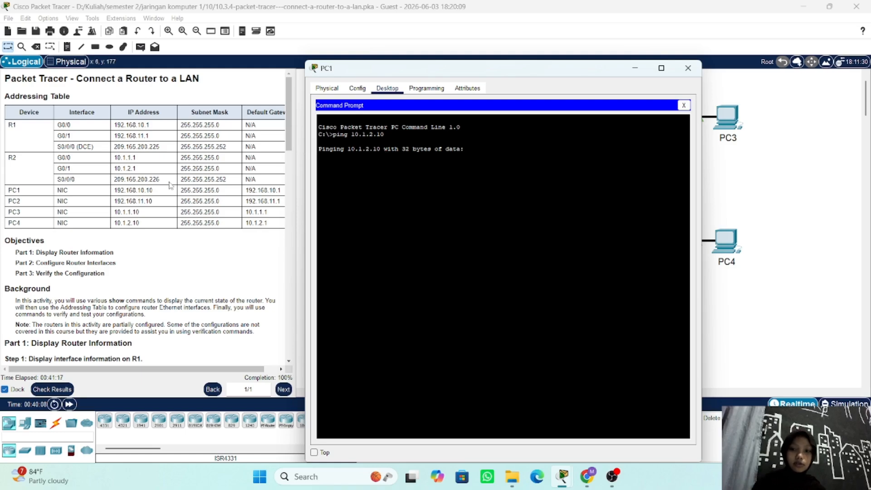
Step: Return to the end-to-end connectivity tests in Part 3 of the activity instructions, and minimize PC1's window
scroll(167, 186, down, 10)
scroll(167, 188, down, 15)
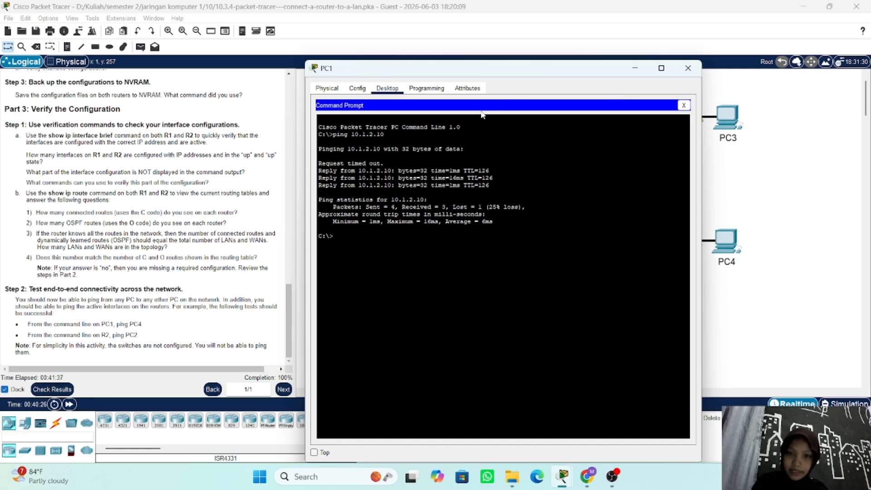
click(635, 69)
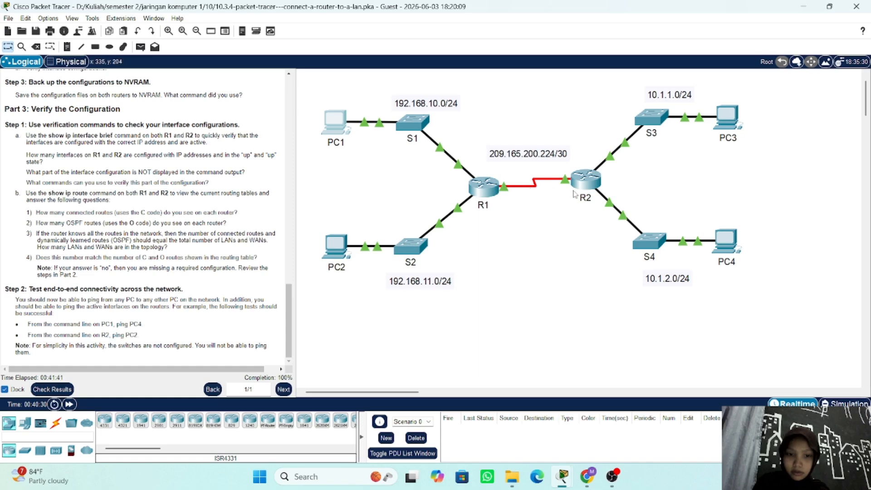
Step: Look up PC2's address in the Addressing Table, ping 192.168.11.10 from R2's command line, and minimize R2's window
click(595, 184)
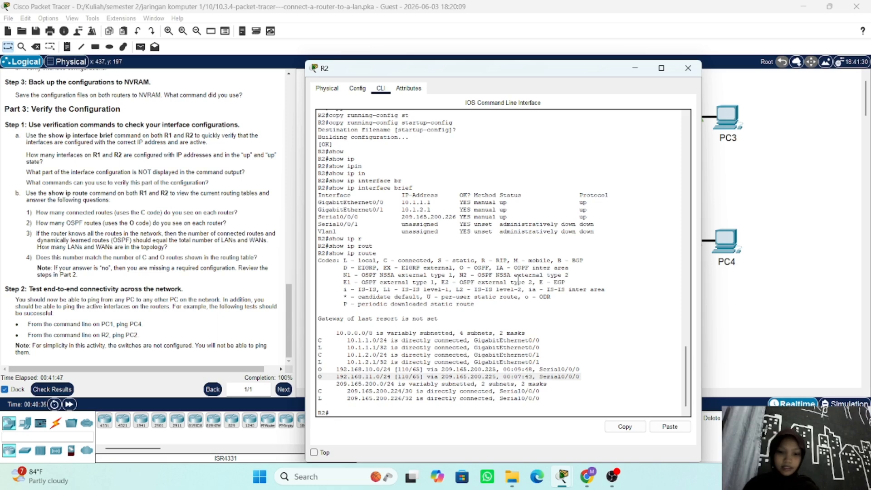
click(384, 410)
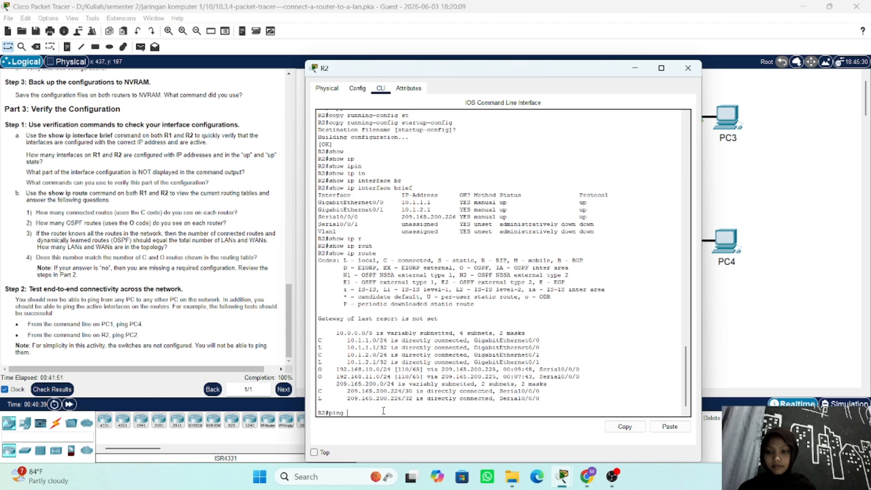
scroll(65, 231, up, 15)
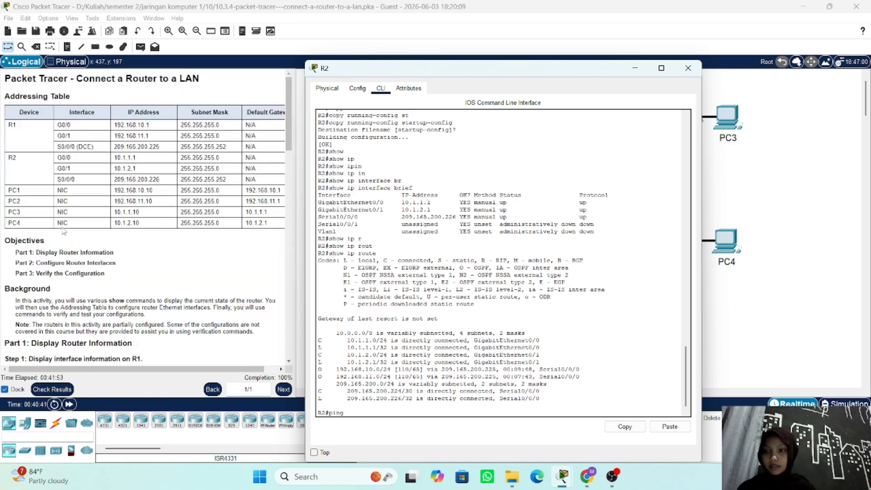
scroll(64, 191, down, 4)
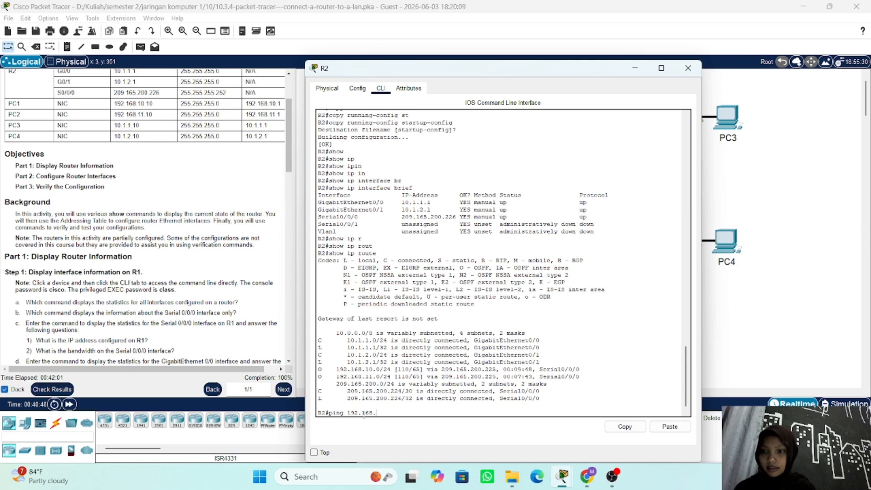
text(11.10)
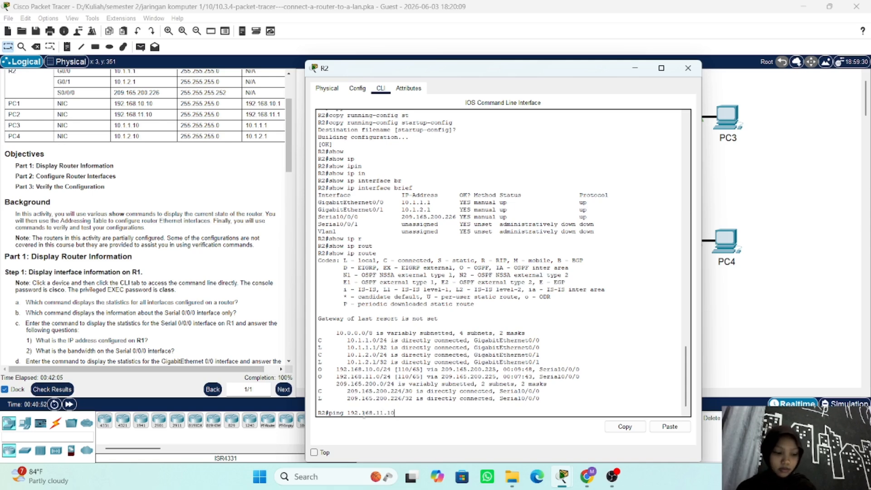
key(Return)
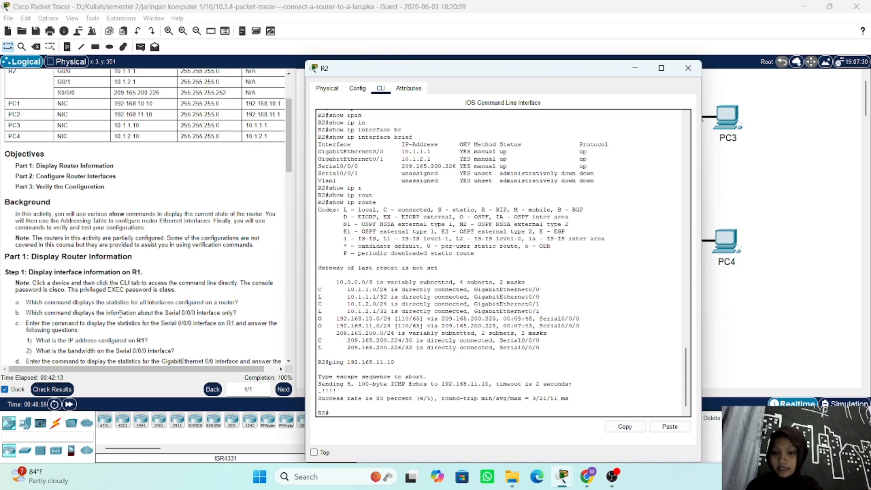
scroll(120, 314, down, 15)
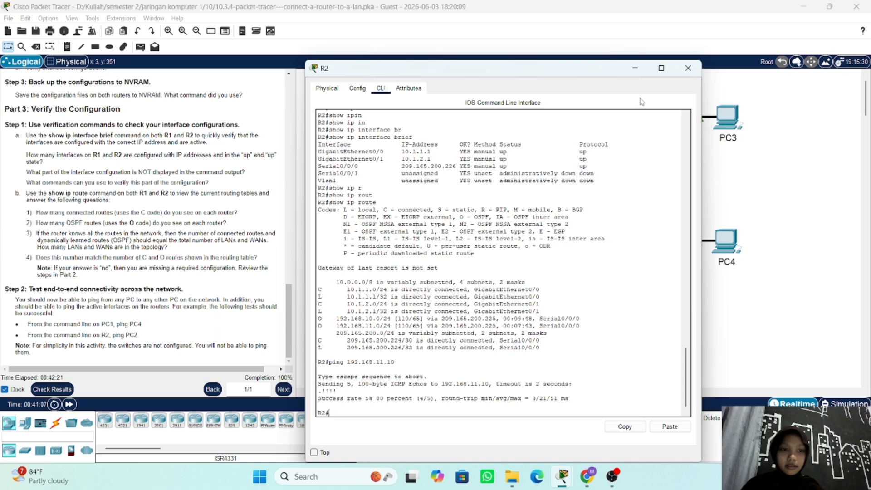
click(638, 75)
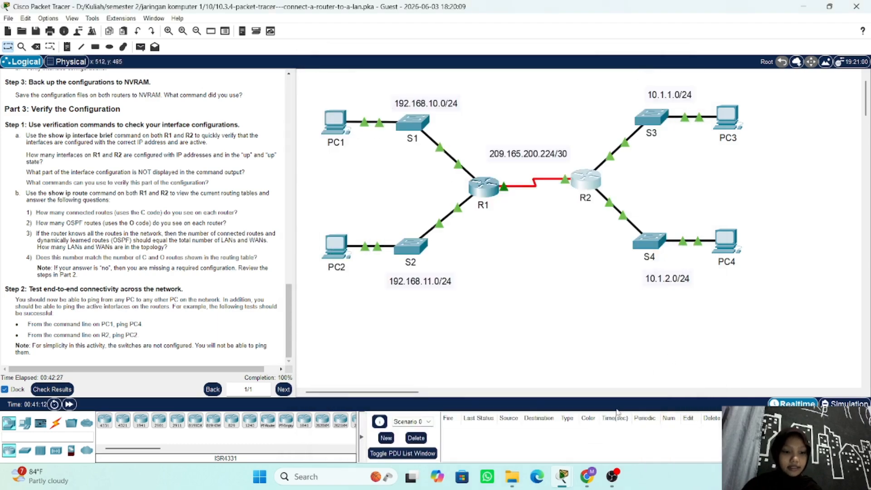
click(619, 476)
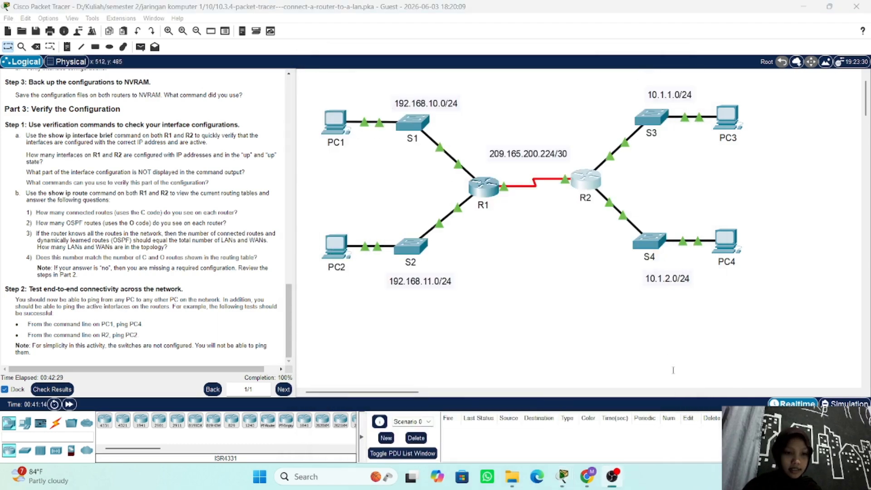